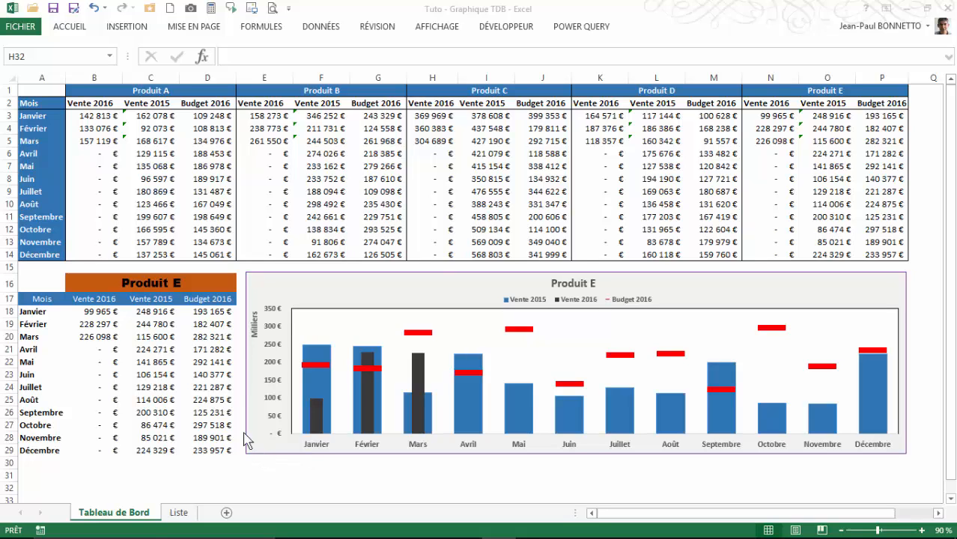
- Review the source table's product headings in row 1 and the Vente 2016, Vente 2015 and Budget 2016 columns of Produit A
{"action": "left_click", "coordinate": [156, 158]}
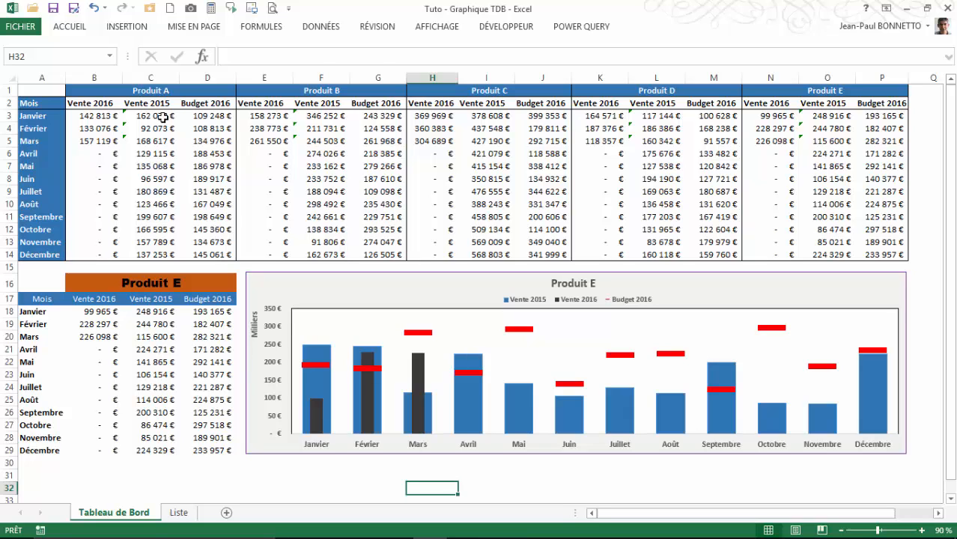
{"action": "left_click", "coordinate": [172, 116]}
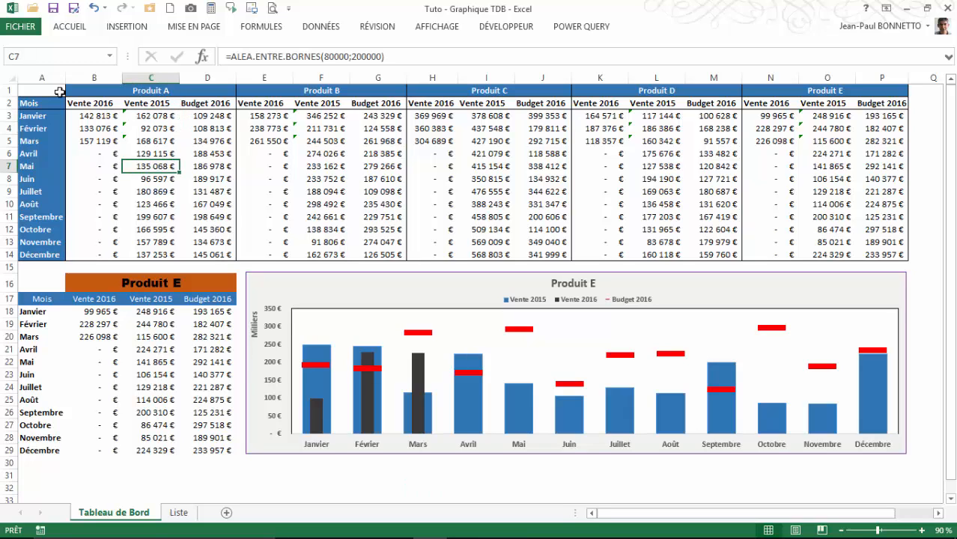
{"action": "left_click", "coordinate": [133, 89]}
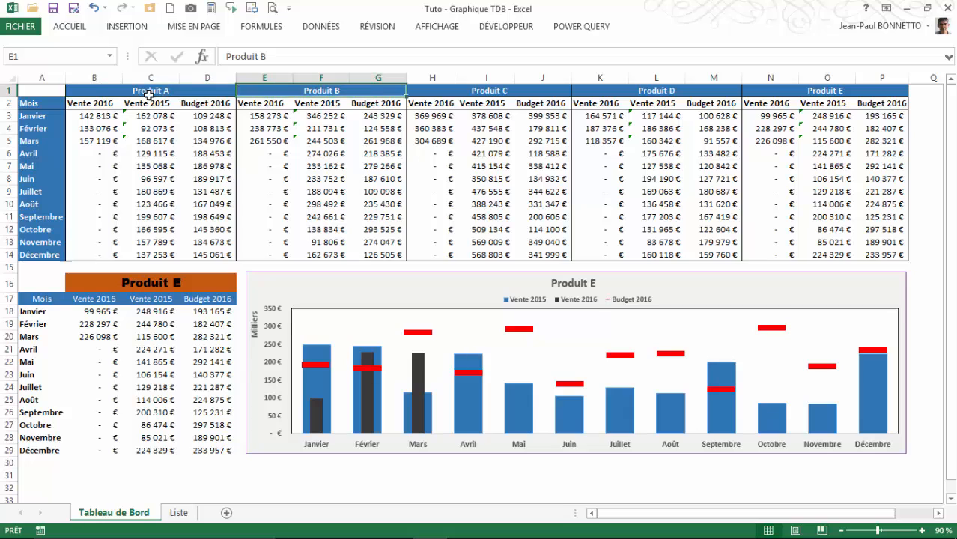
{"action": "left_click", "coordinate": [330, 90]}
{"action": "left_click", "coordinate": [476, 91]}
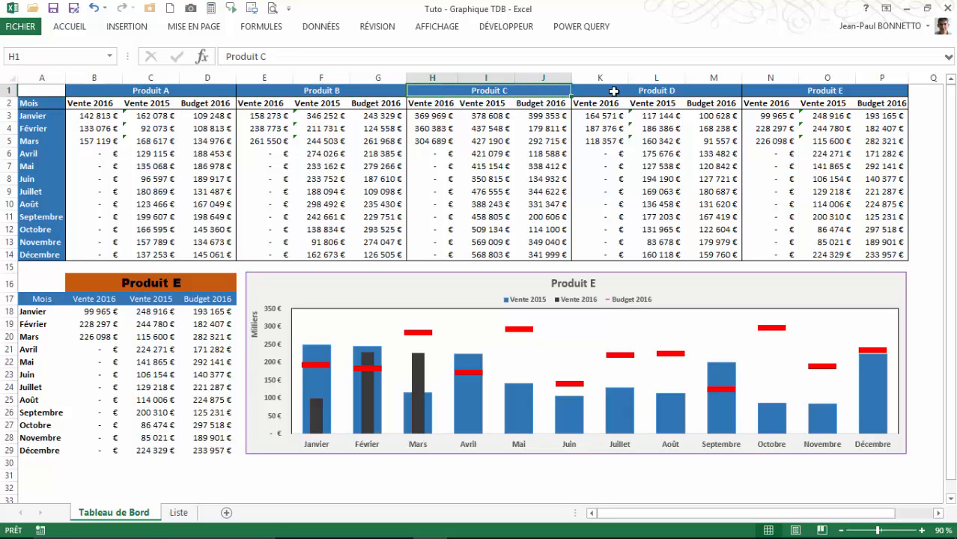
{"action": "left_click", "coordinate": [644, 90]}
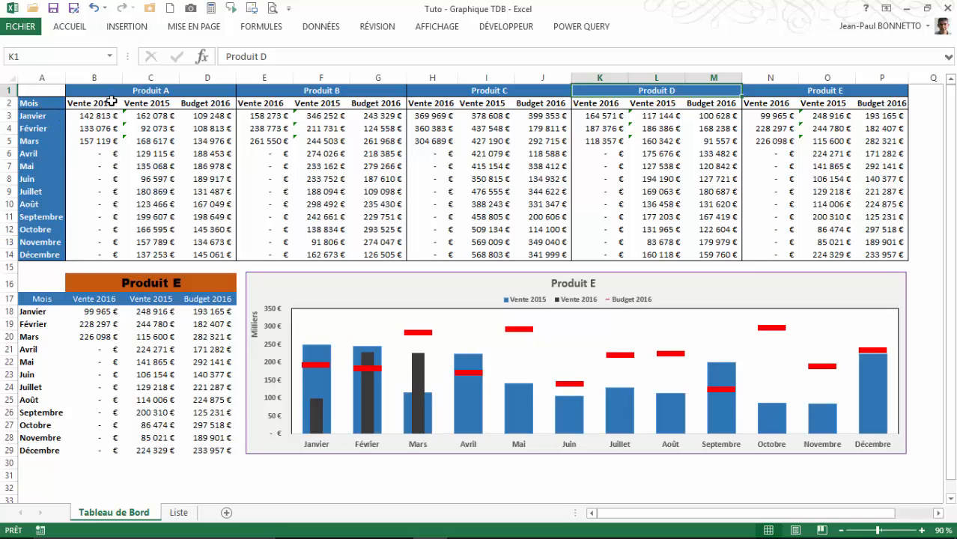
{"action": "left_click", "coordinate": [85, 105]}
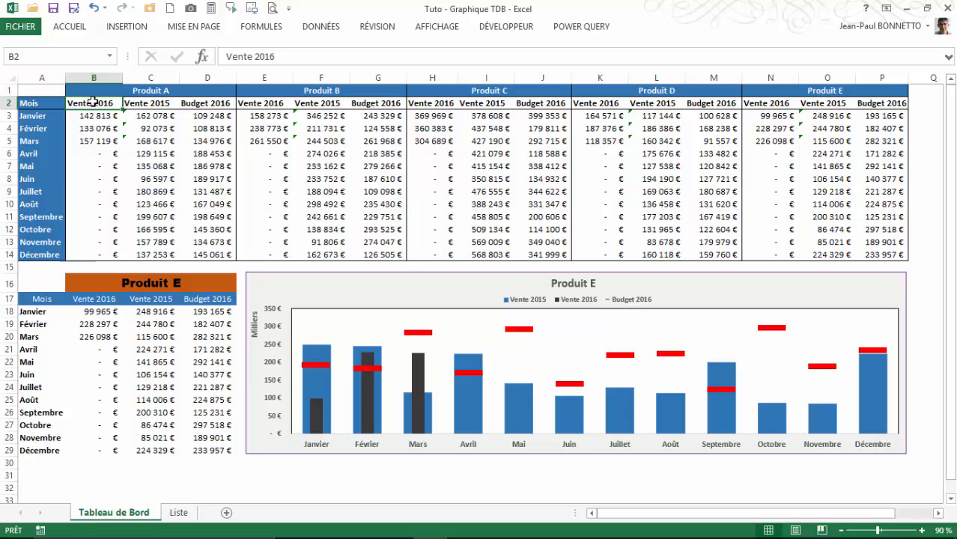
{"action": "left_click", "coordinate": [159, 105]}
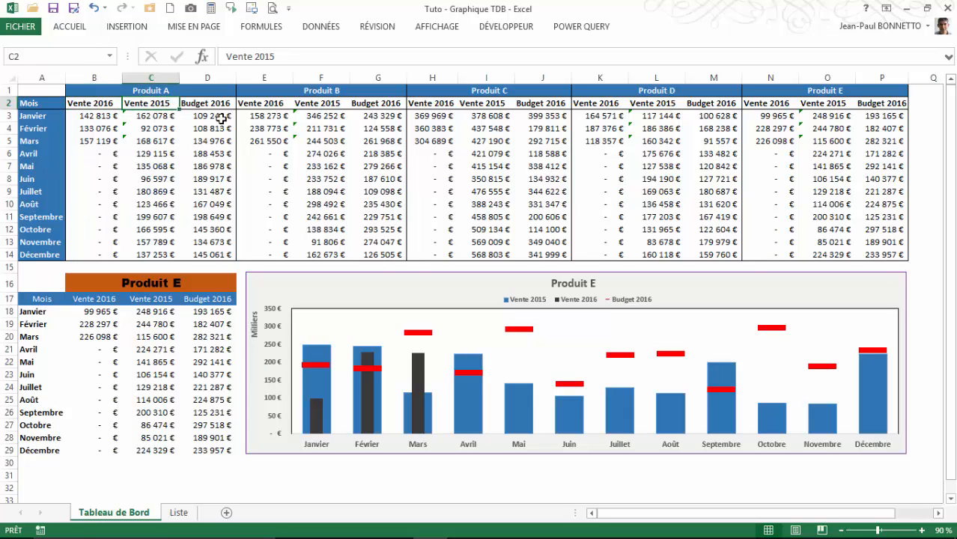
{"action": "left_click", "coordinate": [219, 105]}
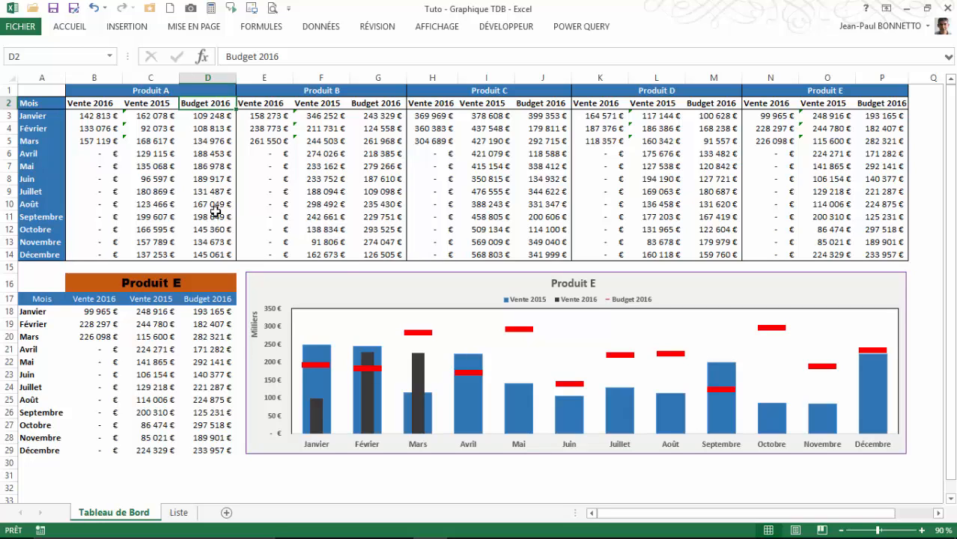
- Examine the monthly sales and budget cells for Produit B through Produit E in the source table
{"action": "left_click", "coordinate": [319, 128]}
{"action": "left_click", "coordinate": [374, 129]}
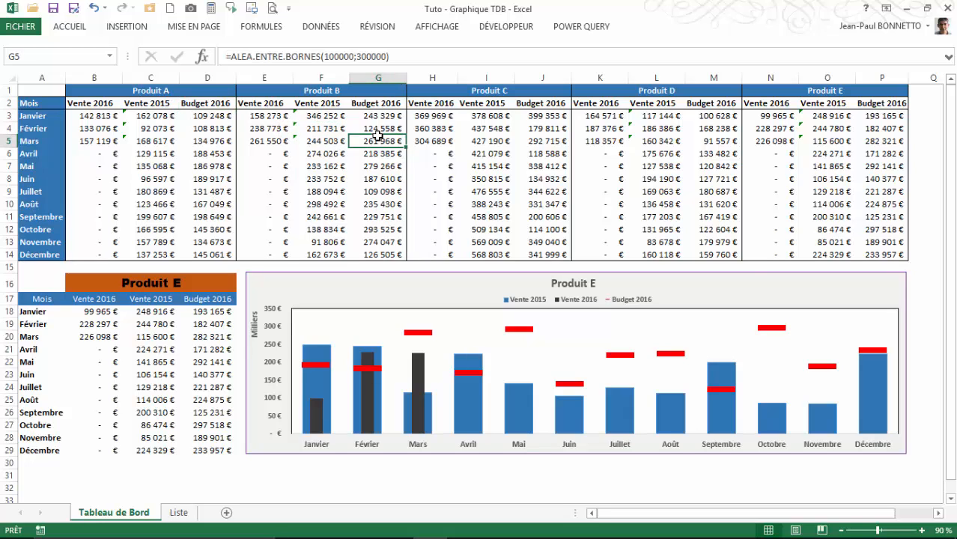
{"action": "left_click", "coordinate": [476, 117]}
{"action": "left_click", "coordinate": [545, 128]}
{"action": "left_click", "coordinate": [656, 128]}
{"action": "left_click", "coordinate": [770, 128]}
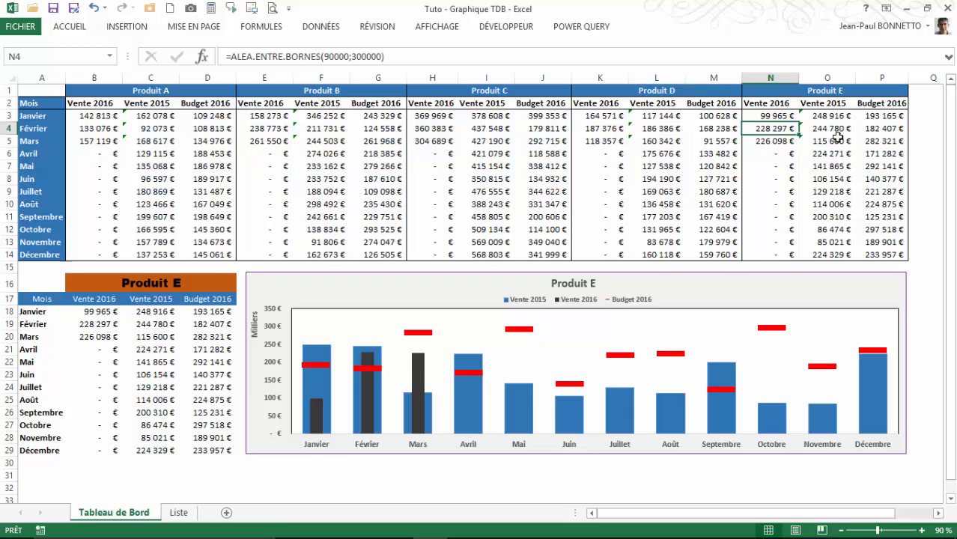
{"action": "left_click", "coordinate": [827, 141]}
{"action": "left_click", "coordinate": [881, 140]}
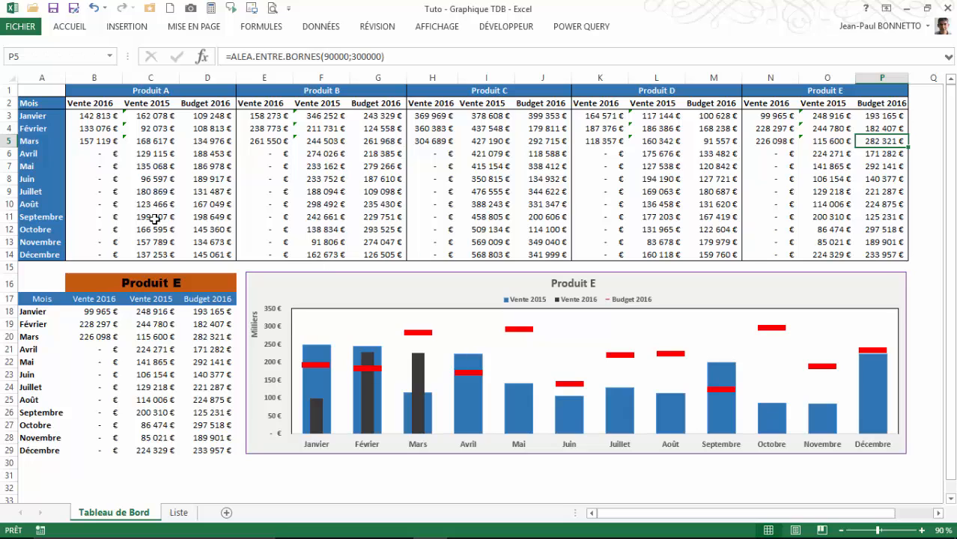
- Inspect the product chart's source range and its Vente 2016 column for Mars
{"action": "left_click", "coordinate": [337, 277]}
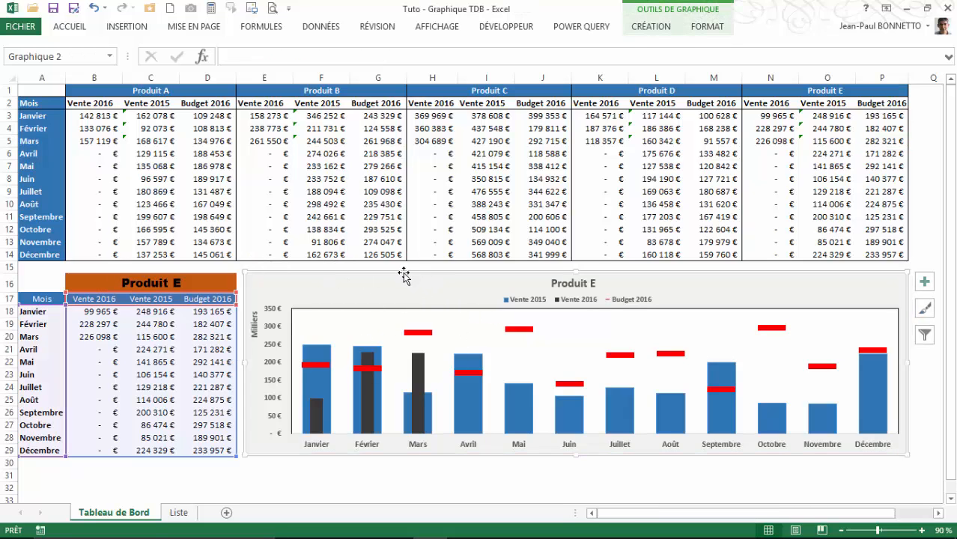
{"action": "left_click", "coordinate": [553, 464]}
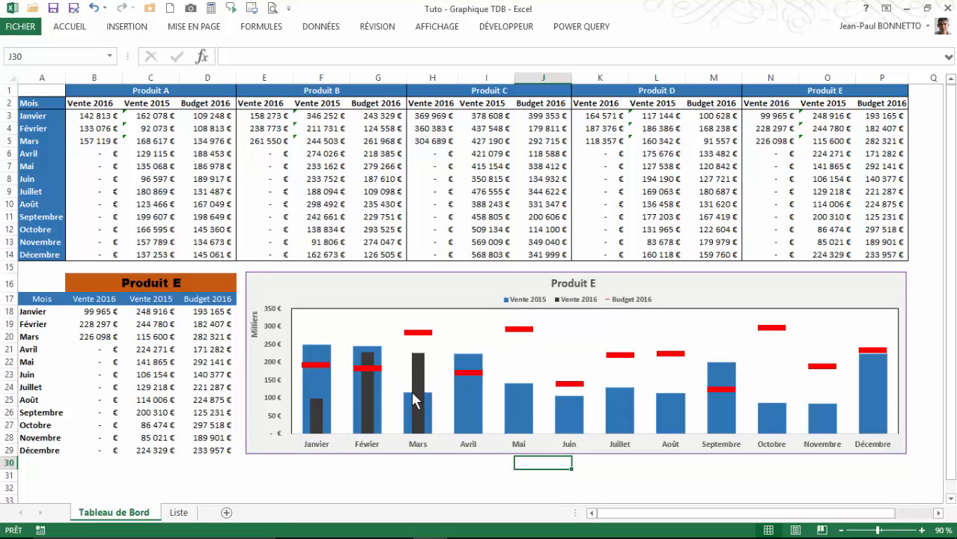
{"action": "mouse_move", "coordinate": [423, 406]}
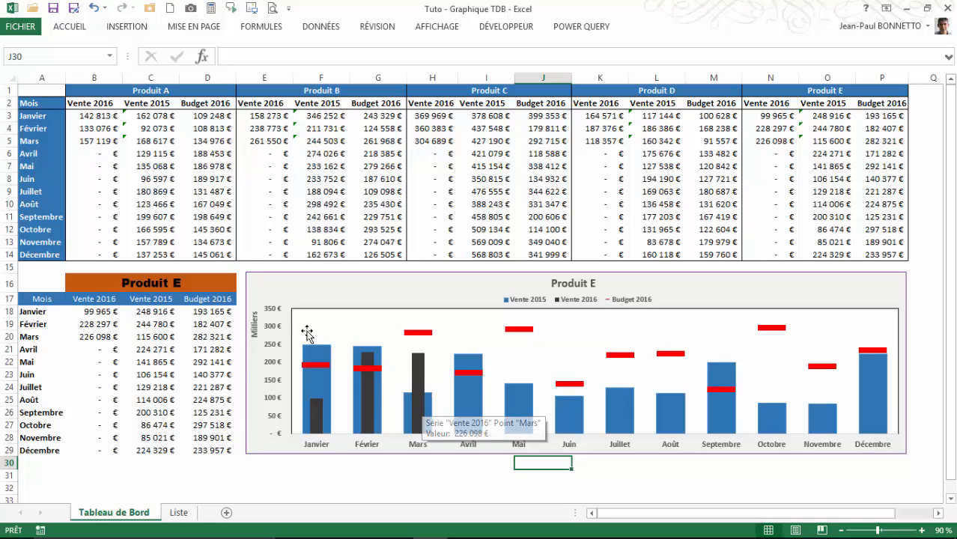
- Switch the dashboard's product selector in B16 to Produit B, and finally to Produit D
{"action": "left_click", "coordinate": [201, 282]}
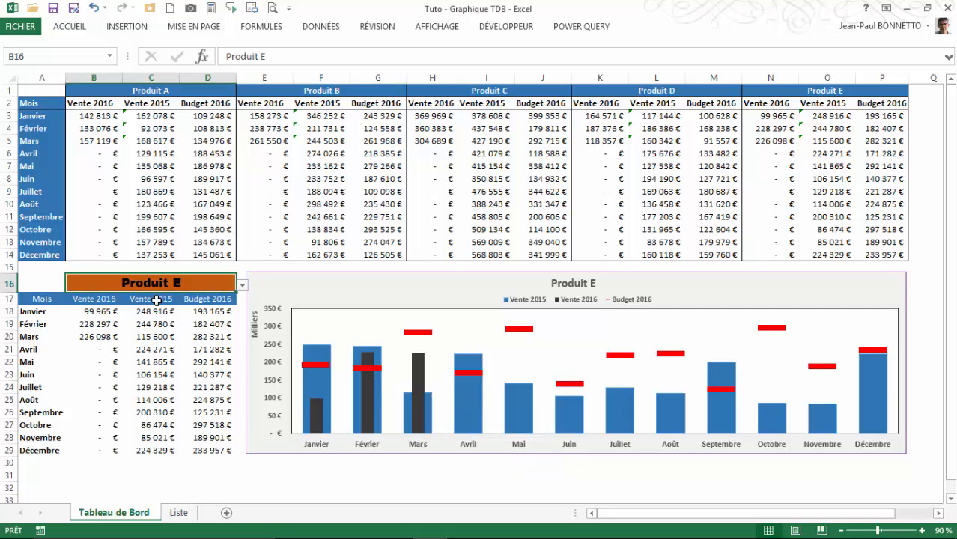
{"action": "left_click", "coordinate": [242, 284]}
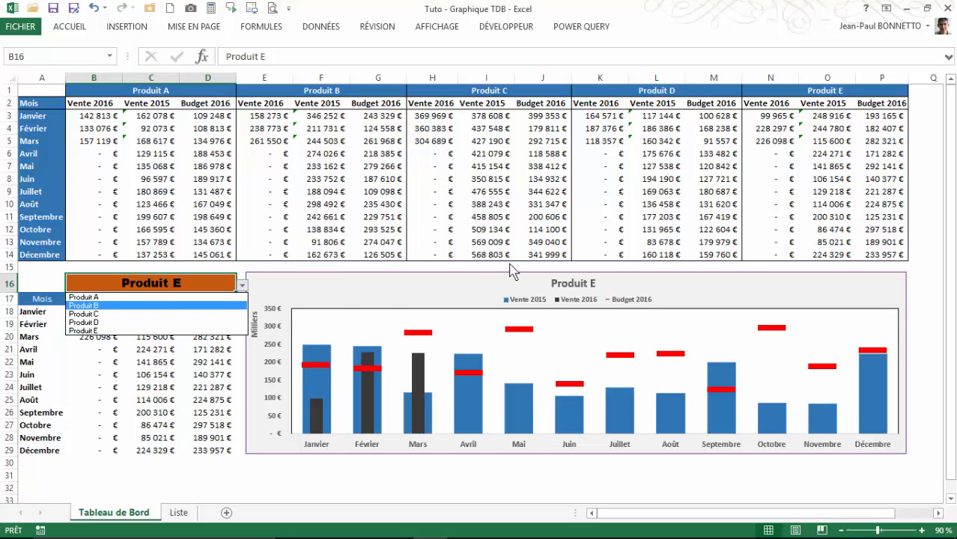
{"action": "left_click", "coordinate": [93, 305]}
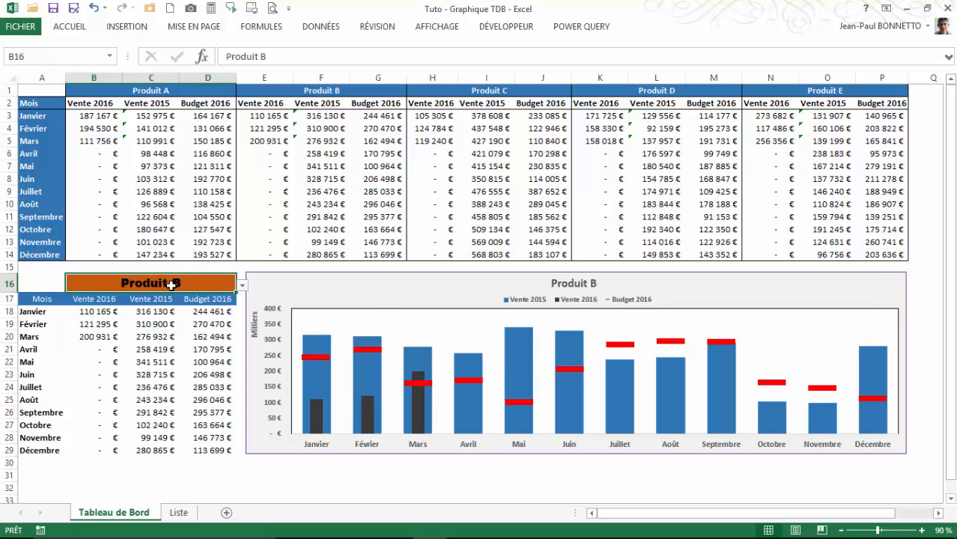
{"action": "left_click", "coordinate": [241, 285]}
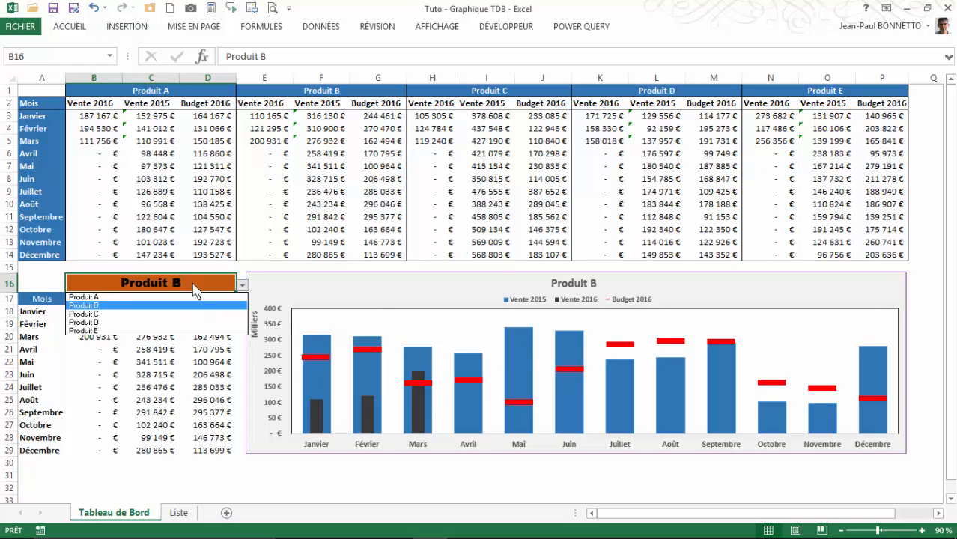
{"action": "left_click", "coordinate": [84, 322]}
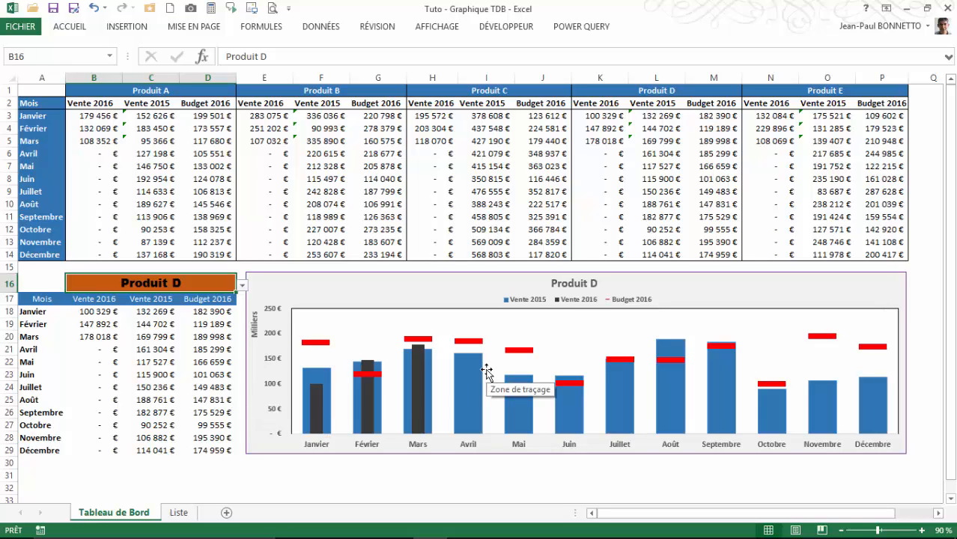
- Compare the Janvier formulas in the product summary table with the Produit D figures in the source table
{"action": "left_click", "coordinate": [99, 311]}
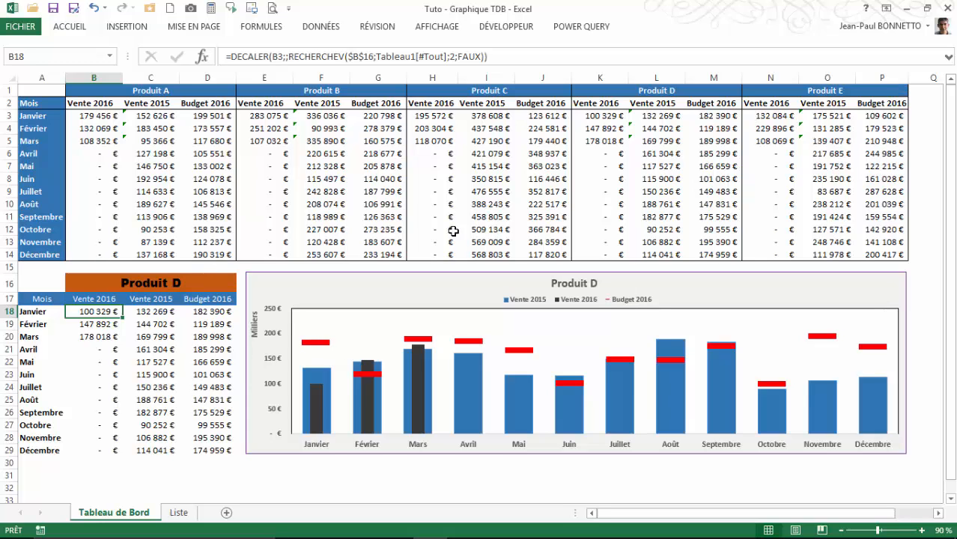
{"action": "left_click", "coordinate": [663, 118]}
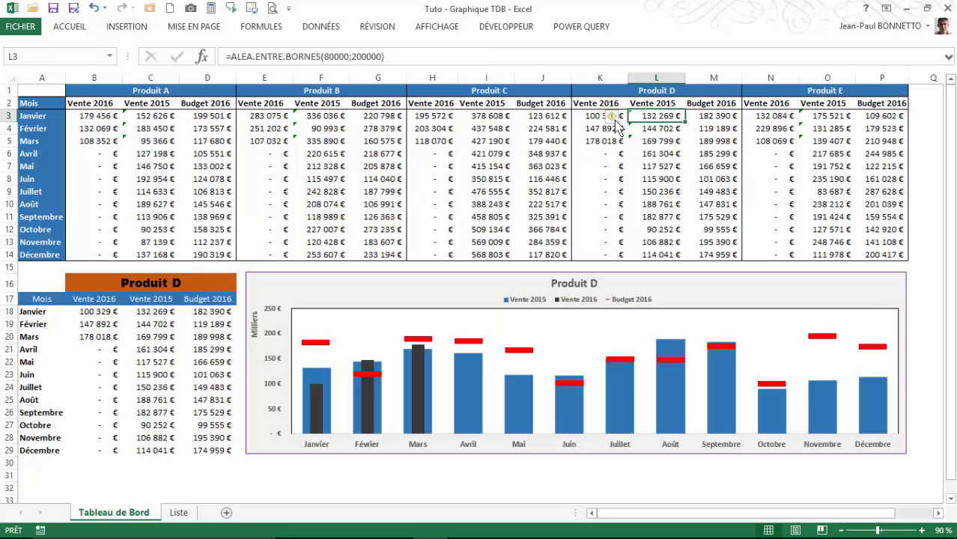
{"action": "left_click", "coordinate": [593, 120]}
{"action": "left_click", "coordinate": [144, 314]}
{"action": "left_click", "coordinate": [202, 314]}
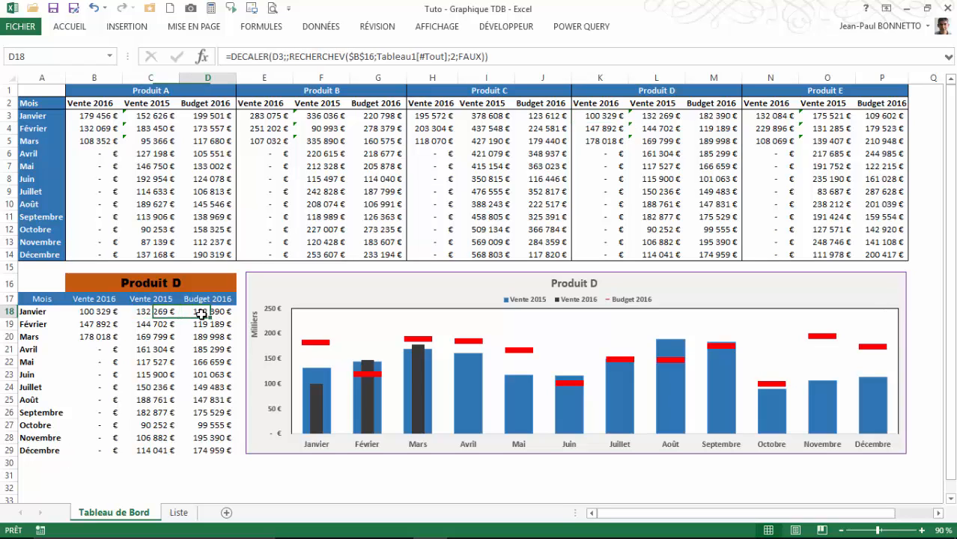
{"action": "left_click_drag", "start_coordinate": [102, 313], "coordinate": [112, 321]}
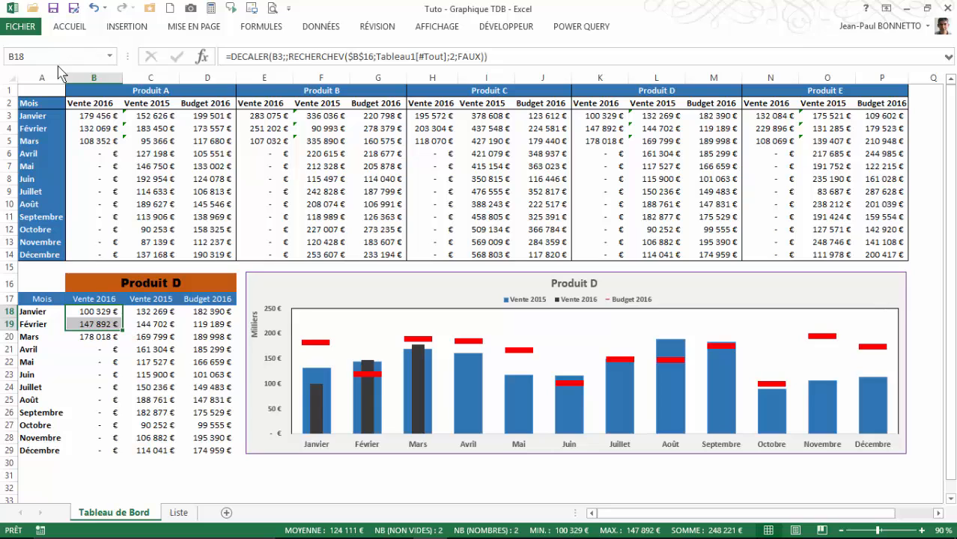
- Copy the source table A1:P14 and paste it at cell A1 of a new blank workbook
{"action": "left_click_drag", "start_coordinate": [33, 100], "coordinate": [862, 253]}
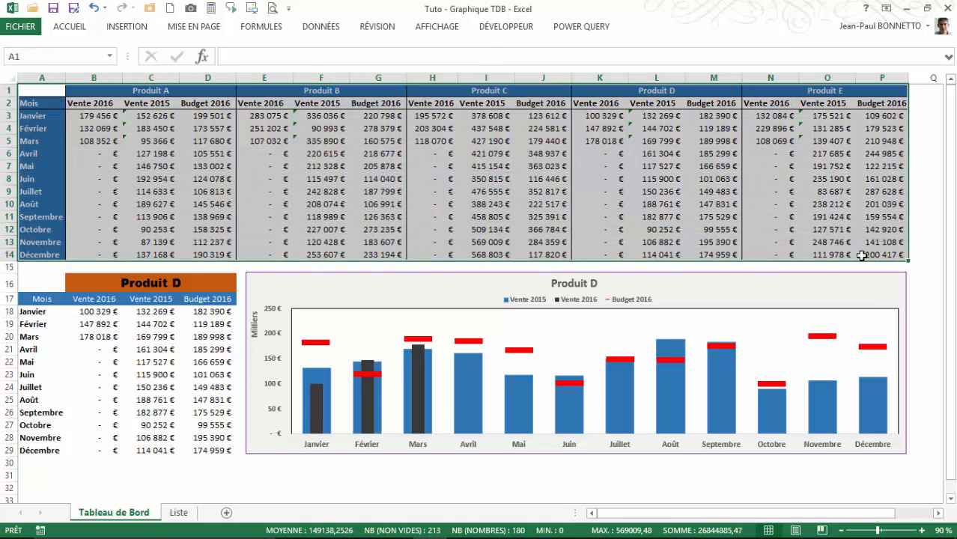
{"action": "key", "text": "ctrl+c"}
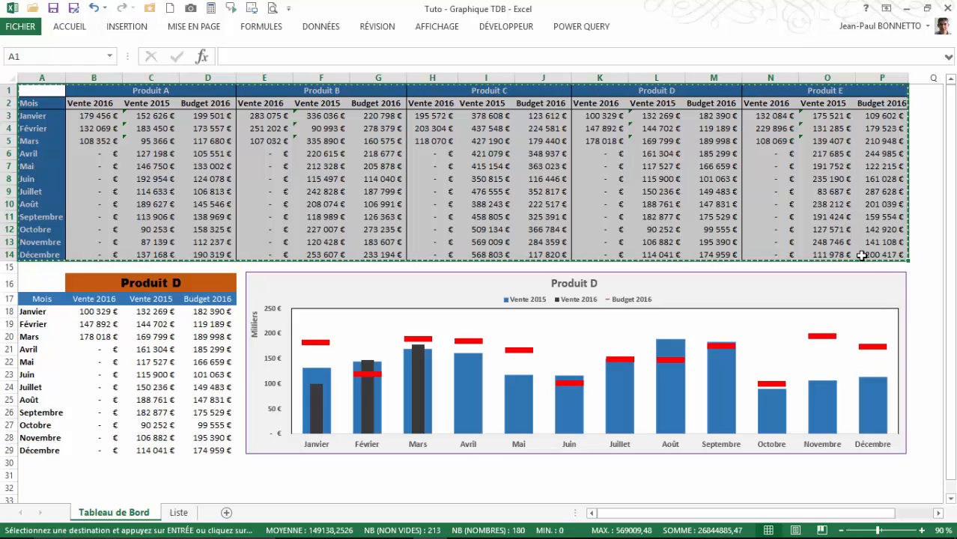
{"action": "left_click", "coordinate": [170, 7]}
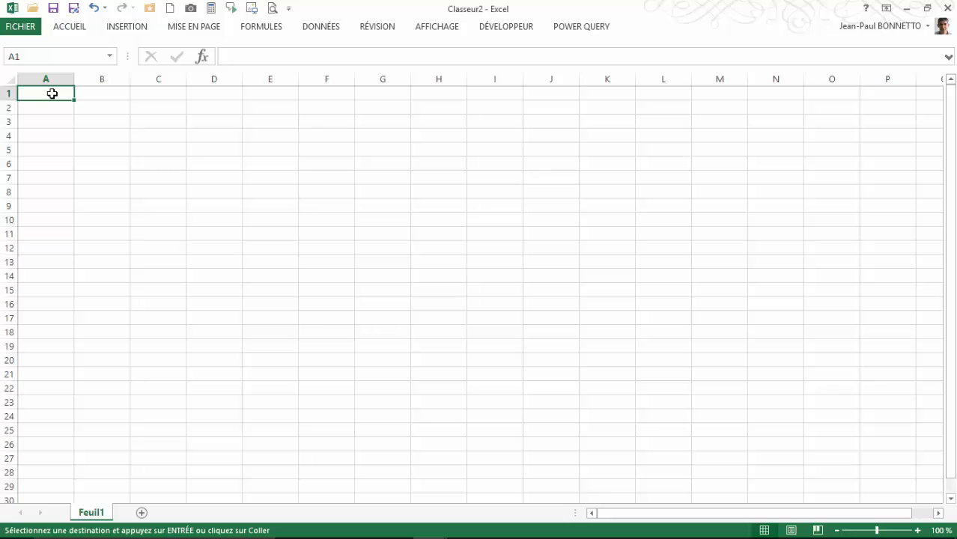
{"action": "key", "text": "ctrl+v"}
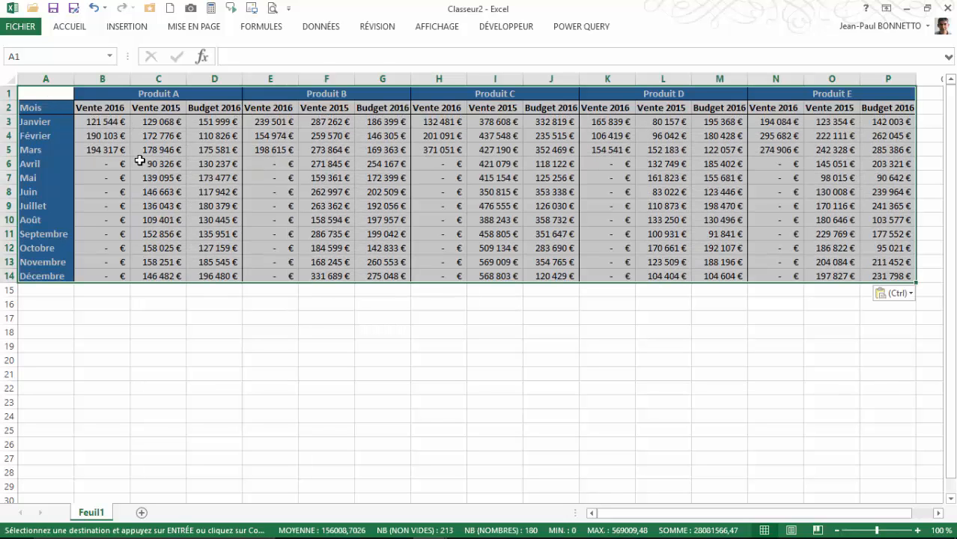
- Check the formulas behind the sales and budget figures of the different products in the pasted table
{"action": "left_click", "coordinate": [140, 161]}
{"action": "left_click", "coordinate": [157, 123]}
{"action": "left_click", "coordinate": [369, 135]}
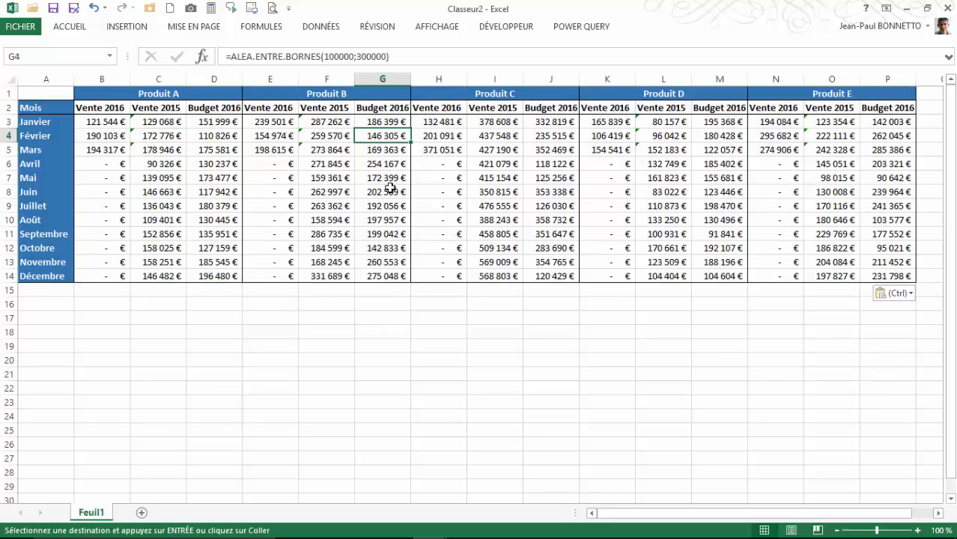
{"action": "left_click_drag", "start_coordinate": [390, 188], "coordinate": [386, 180]}
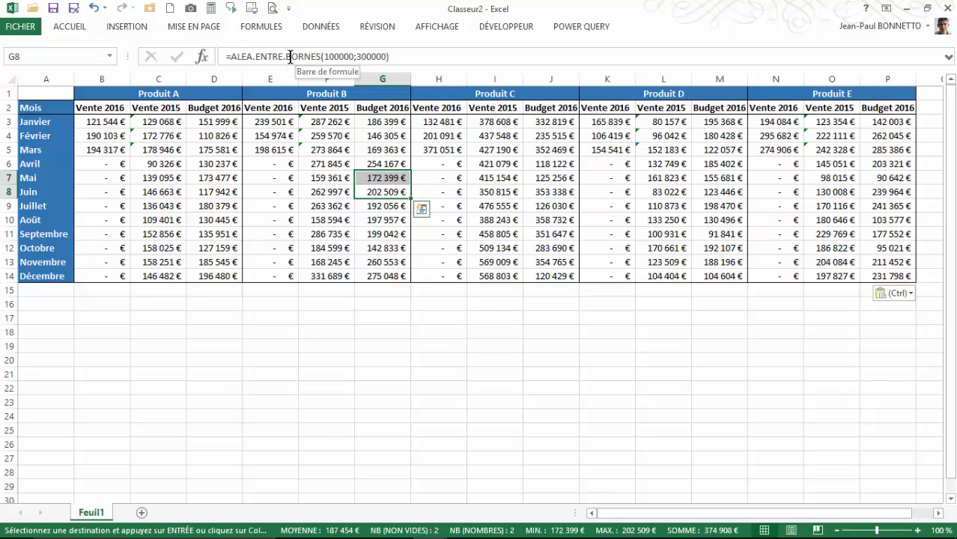
{"action": "left_click", "coordinate": [504, 123]}
{"action": "left_click", "coordinate": [662, 135]}
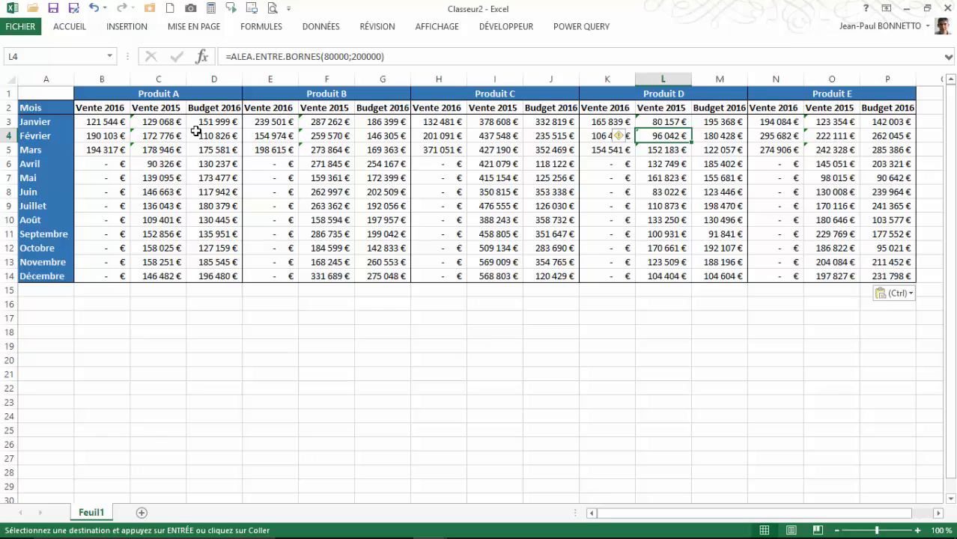
{"action": "left_click", "coordinate": [110, 320]}
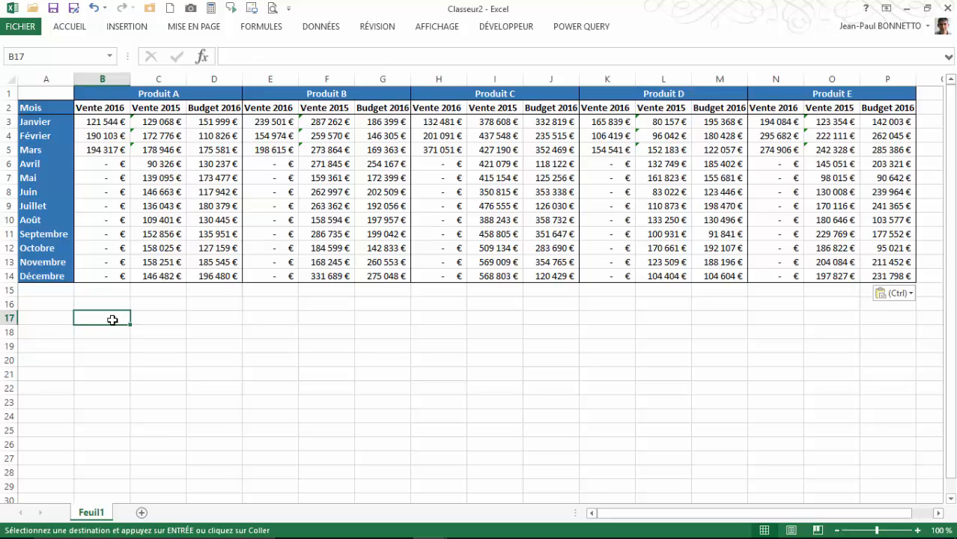
- Rename the sheet Feuil1 as TDB
{"action": "left_click_drag", "start_coordinate": [70, 483], "coordinate": [134, 511]}
{"action": "type", "text": "TD"}
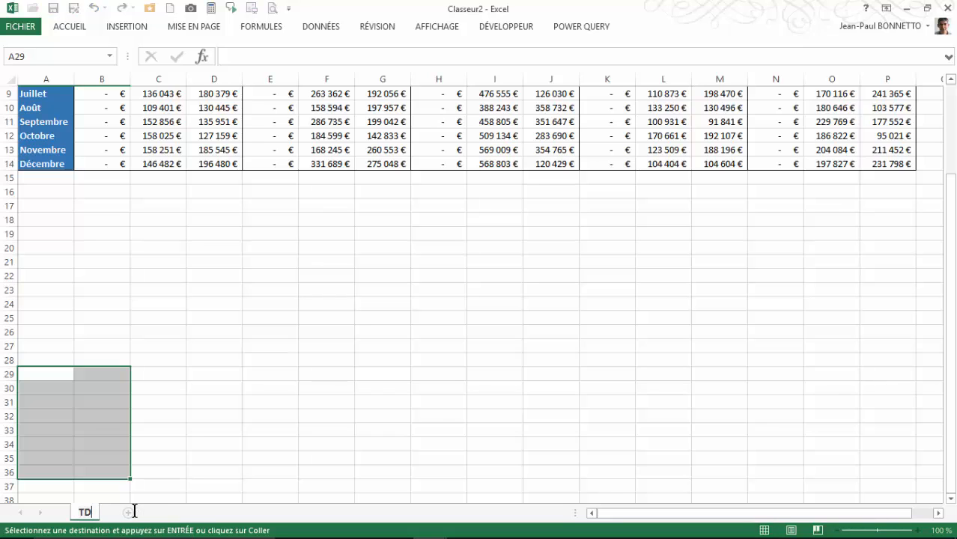
{"action": "type", "text": "B"}
{"action": "key", "text": "Return"}
{"action": "left_click", "coordinate": [63, 272]}
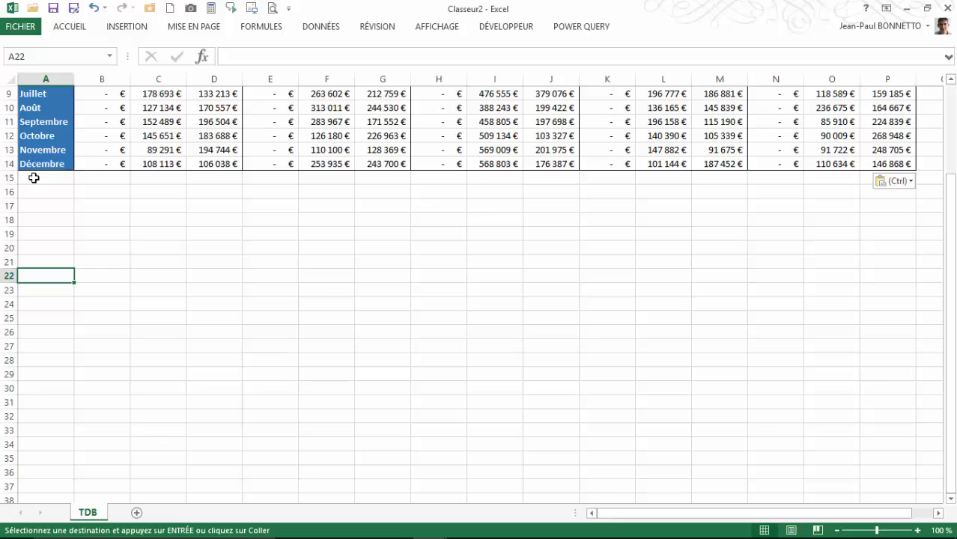
{"action": "scroll", "coordinate": [223, 250], "scroll_direction": "up", "scroll_amount": 3}
{"action": "left_click", "coordinate": [222, 234]}
{"action": "left_click_drag", "start_coordinate": [951, 247], "coordinate": [900, 234]}
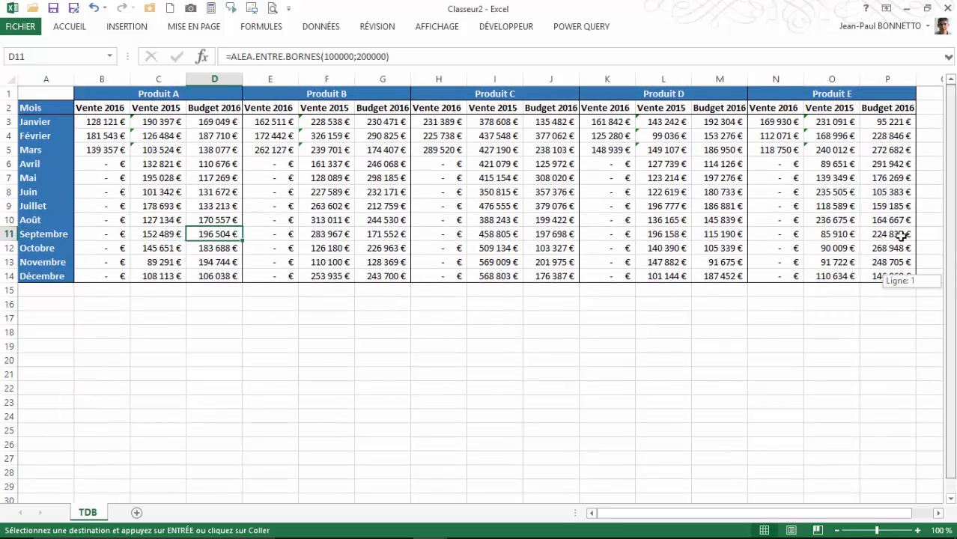
{"action": "left_click", "coordinate": [203, 332]}
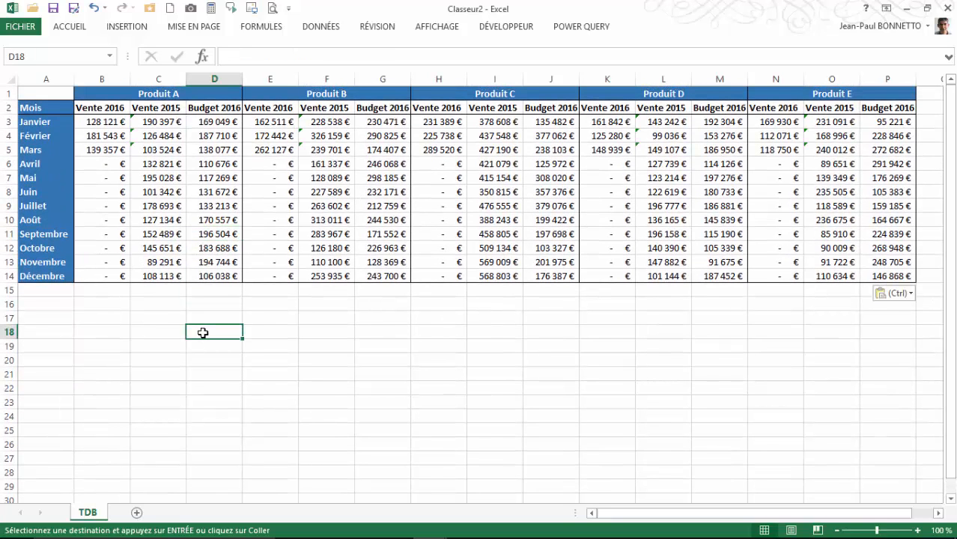
{"action": "left_click_drag", "start_coordinate": [114, 305], "coordinate": [192, 304]}
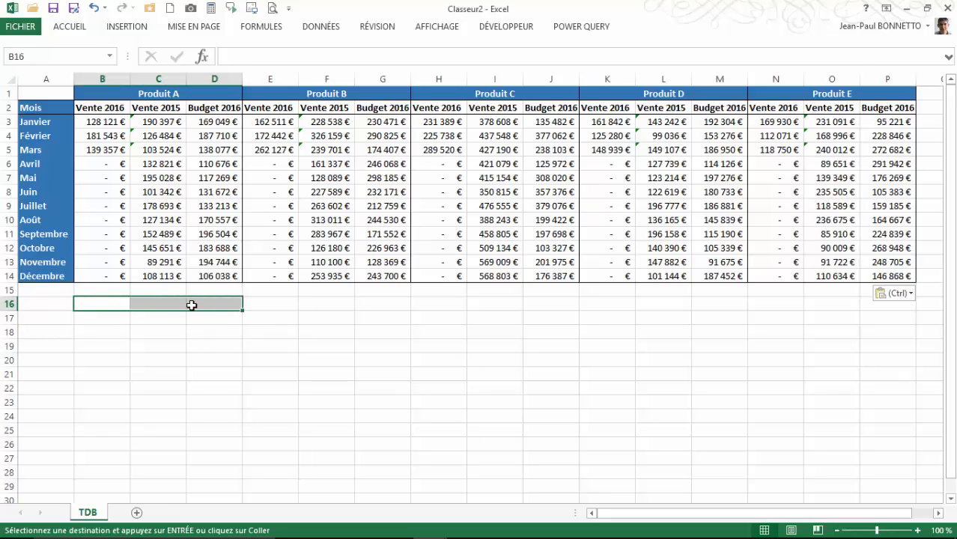
{"action": "left_click", "coordinate": [50, 320]}
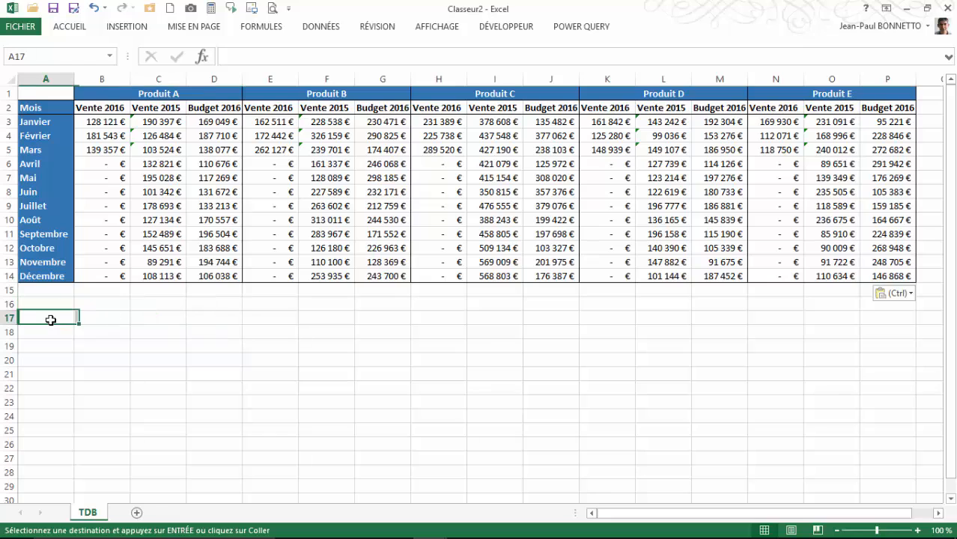
{"action": "type", "text": "Janc"}
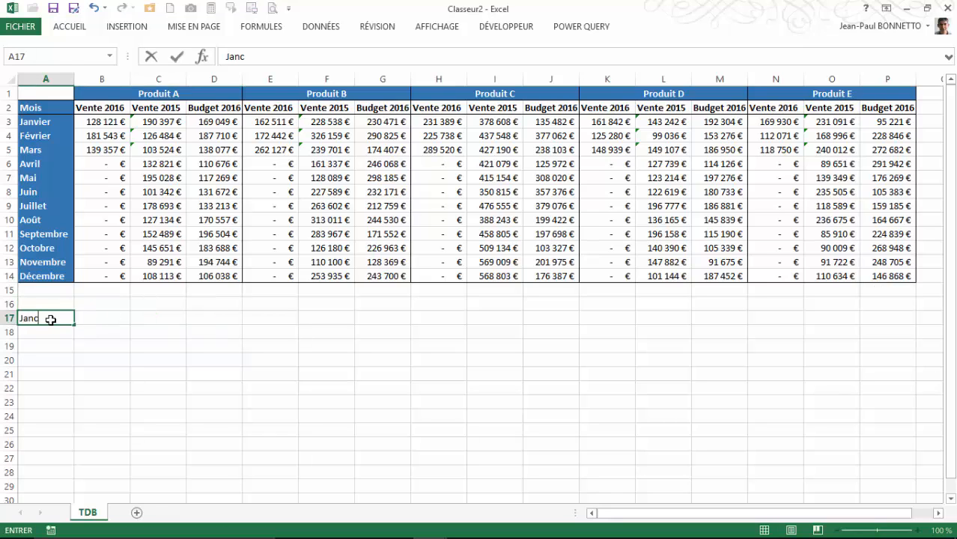
{"action": "key", "text": "Return"}
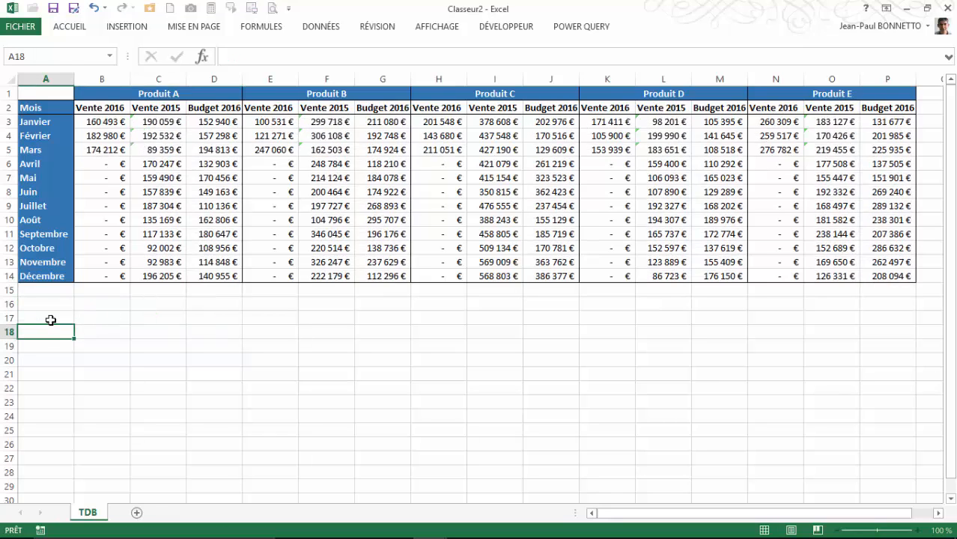
- Enter Janvier in cell A20 and fill the month series down to A31
{"action": "key", "text": "Return"}
{"action": "key", "text": "Return"}
{"action": "type", "text": "Ja"}
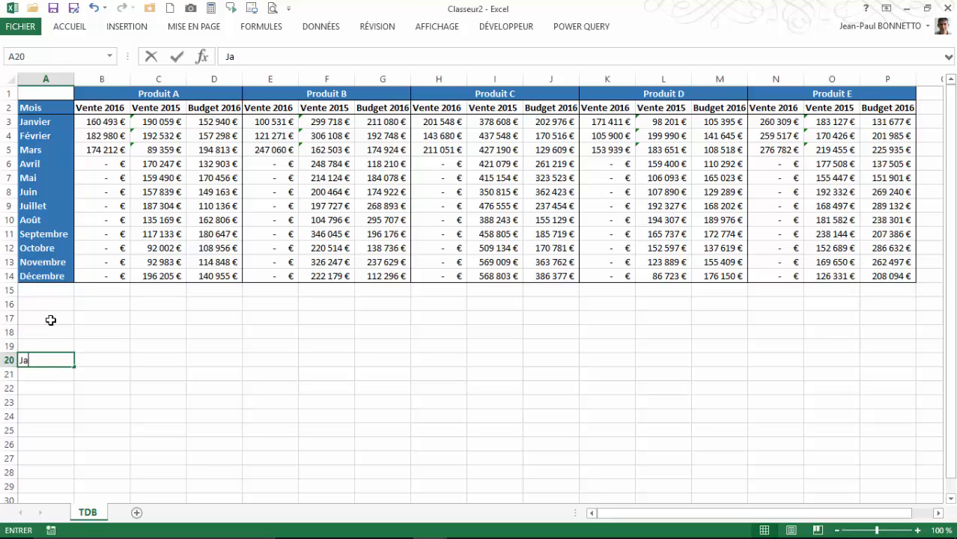
{"action": "type", "text": "nvier"}
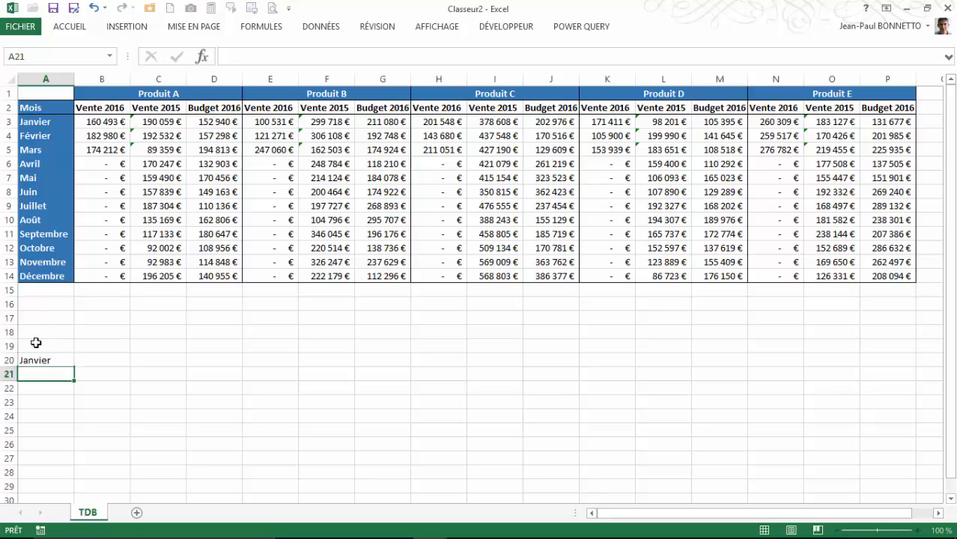
{"action": "key", "text": "Return"}
{"action": "left_click", "coordinate": [38, 360]}
{"action": "left_click_drag", "start_coordinate": [74, 368], "coordinate": [65, 481]}
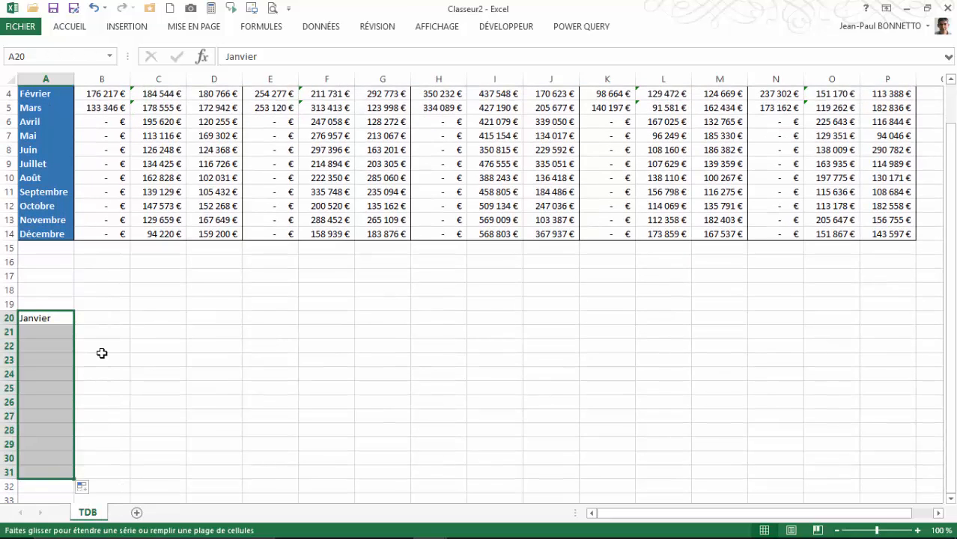
- Copy the headers Vente 2016, Vente 2015 and Budget 2016 from B2:D2 and paste them as values starting at B19
{"action": "left_click", "coordinate": [102, 303]}
{"action": "scroll", "coordinate": [196, 318], "scroll_direction": "up", "scroll_amount": 1}
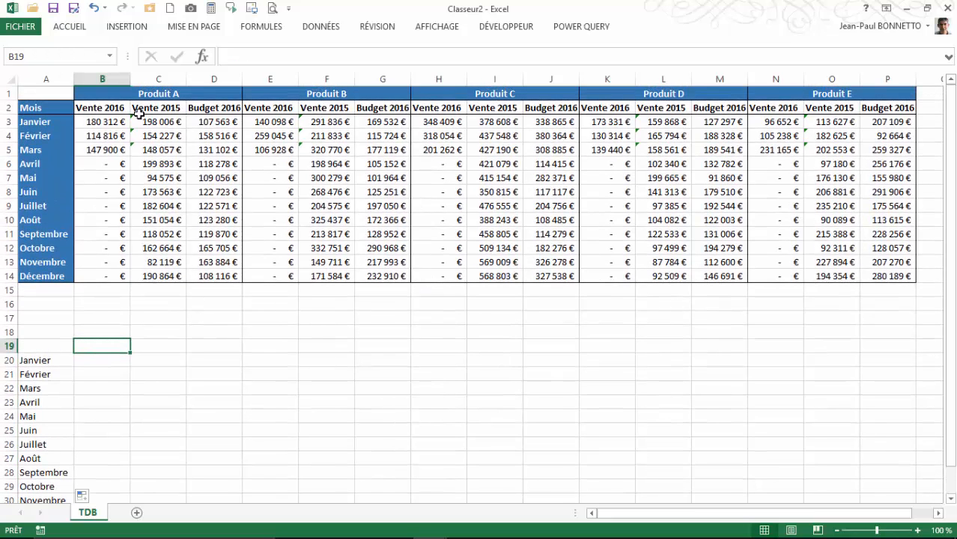
{"action": "left_click_drag", "start_coordinate": [105, 110], "coordinate": [204, 111]}
{"action": "key", "text": "ctrl+c"}
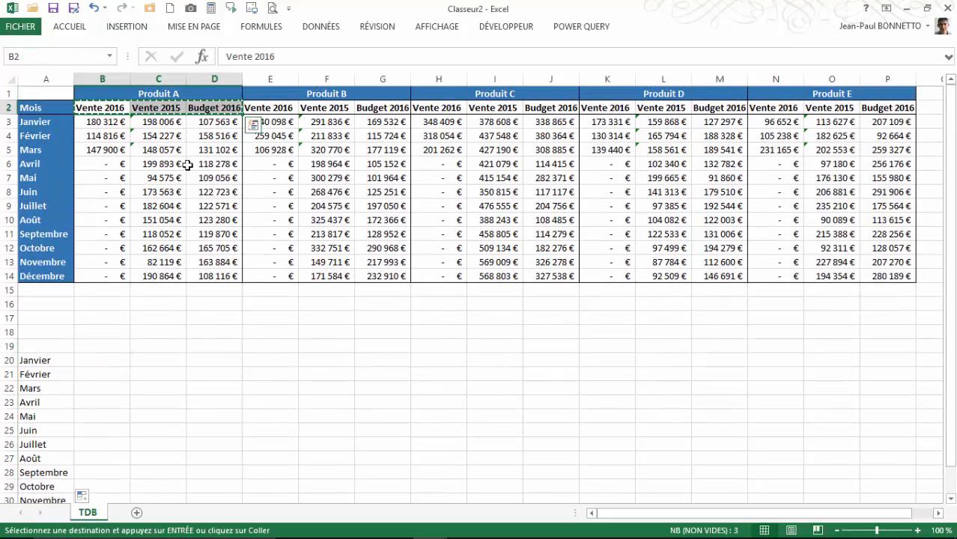
{"action": "left_click", "coordinate": [94, 347]}
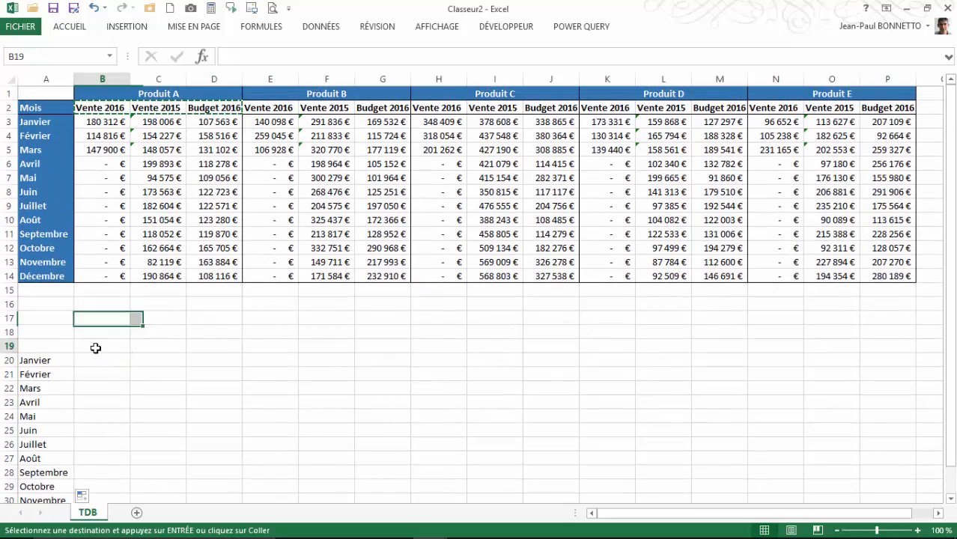
{"action": "left_click", "coordinate": [67, 27]}
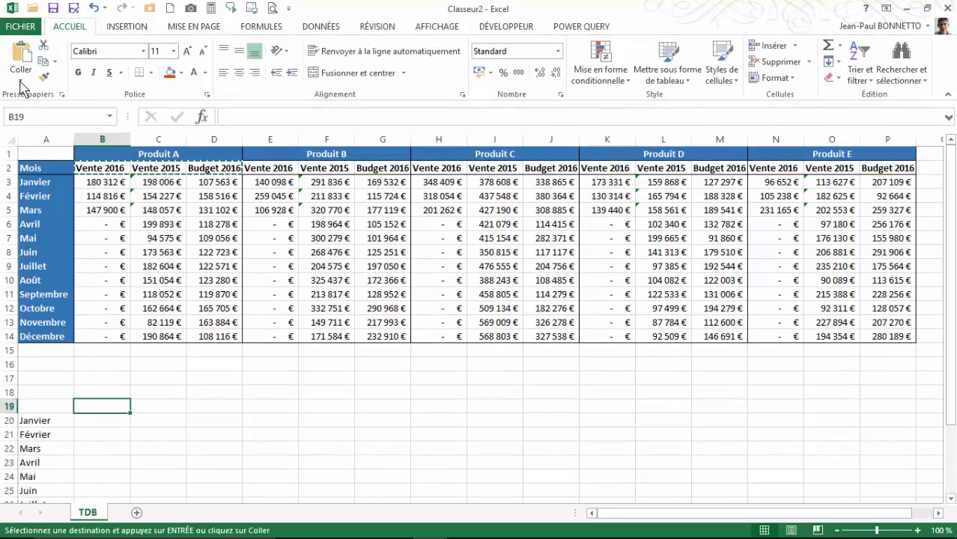
{"action": "left_click", "coordinate": [20, 72]}
{"action": "left_click", "coordinate": [17, 176]}
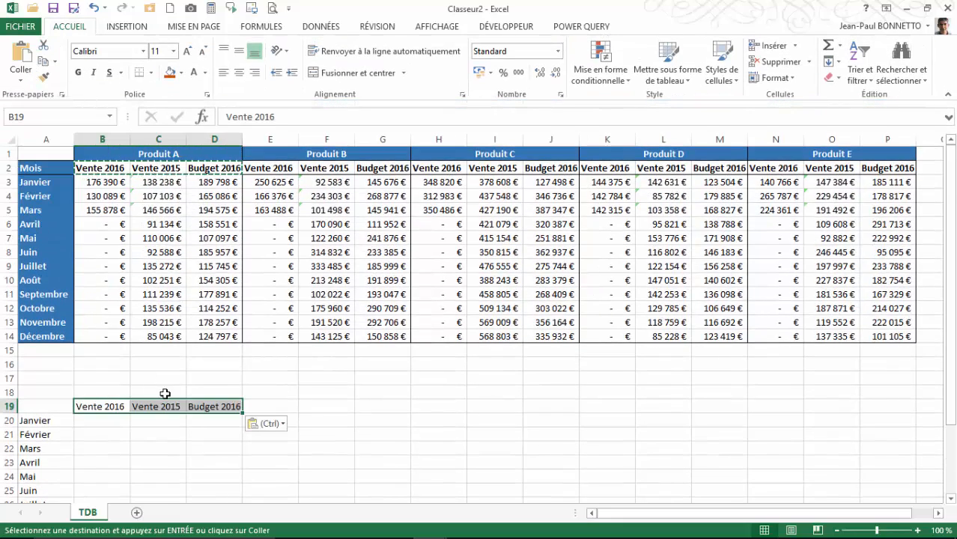
- Review the new summary table's layout: the months in A20:A31, the data area B20:D31 and the row above the headers
{"action": "scroll", "coordinate": [126, 382], "scroll_direction": "down", "scroll_amount": 2}
{"action": "left_click_drag", "start_coordinate": [36, 335], "coordinate": [38, 491]}
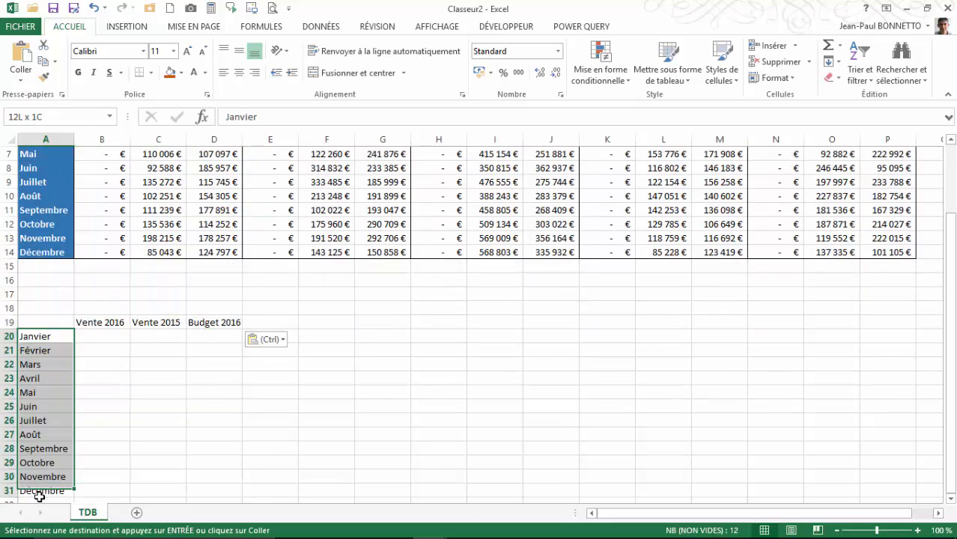
{"action": "left_click_drag", "start_coordinate": [103, 323], "coordinate": [221, 481]}
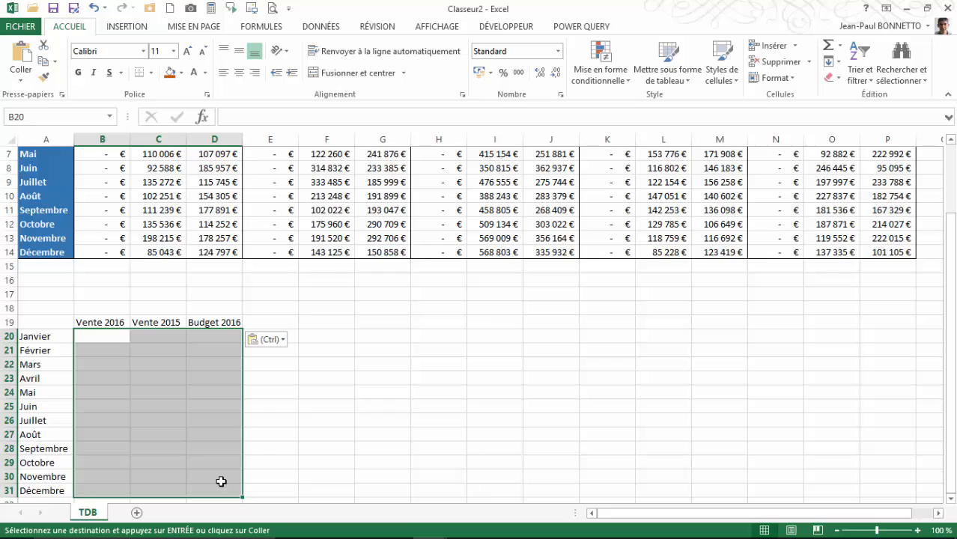
{"action": "right_click", "coordinate": [221, 481]}
{"action": "left_click", "coordinate": [121, 302]}
{"action": "left_click_drag", "start_coordinate": [114, 305], "coordinate": [213, 307]}
{"action": "scroll", "coordinate": [203, 302], "scroll_direction": "up", "scroll_amount": 2}
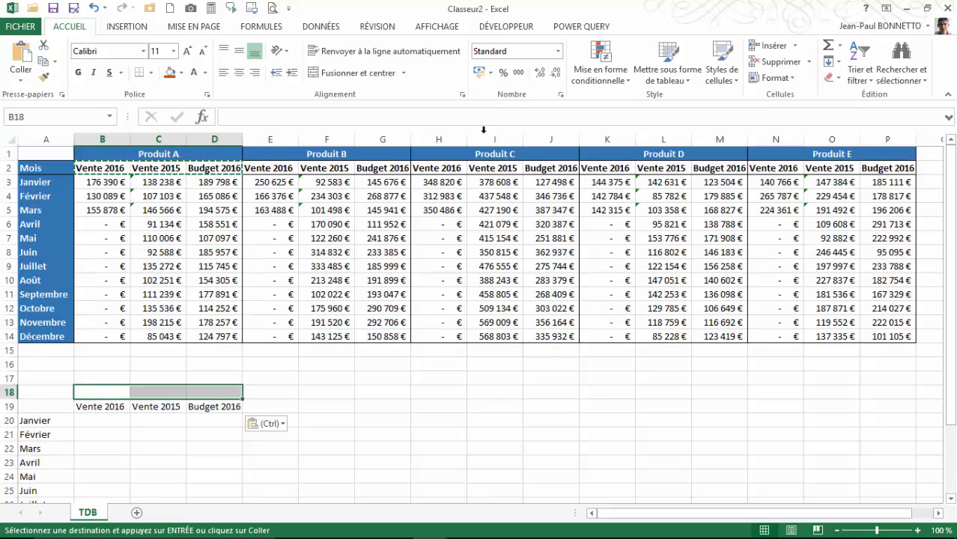
{"action": "left_click", "coordinate": [111, 391]}
{"action": "left_click_drag", "start_coordinate": [159, 392], "coordinate": [123, 391]}
- Add a new worksheet and name it Liste
{"action": "left_click", "coordinate": [137, 512]}
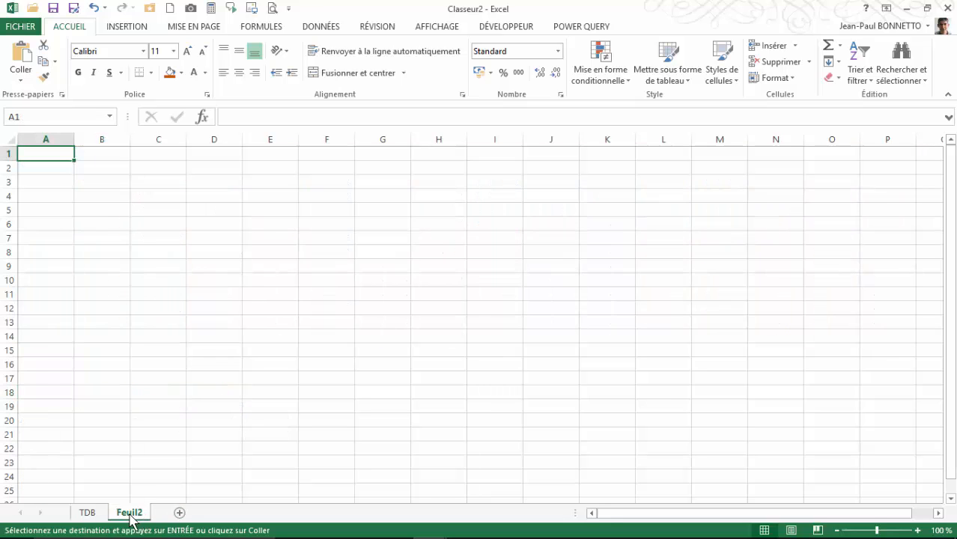
{"action": "double_click", "coordinate": [129, 513]}
{"action": "type", "text": "Liste"}
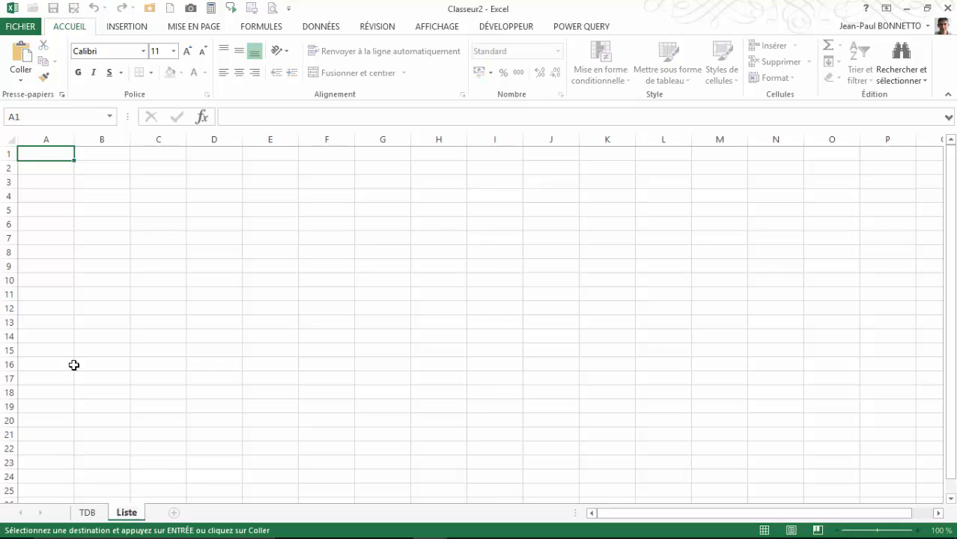
{"action": "left_click", "coordinate": [74, 365]}
- Enter the heading Liste Produit in A1 and Produit A in A2 of the Liste sheet
{"action": "left_click", "coordinate": [43, 157]}
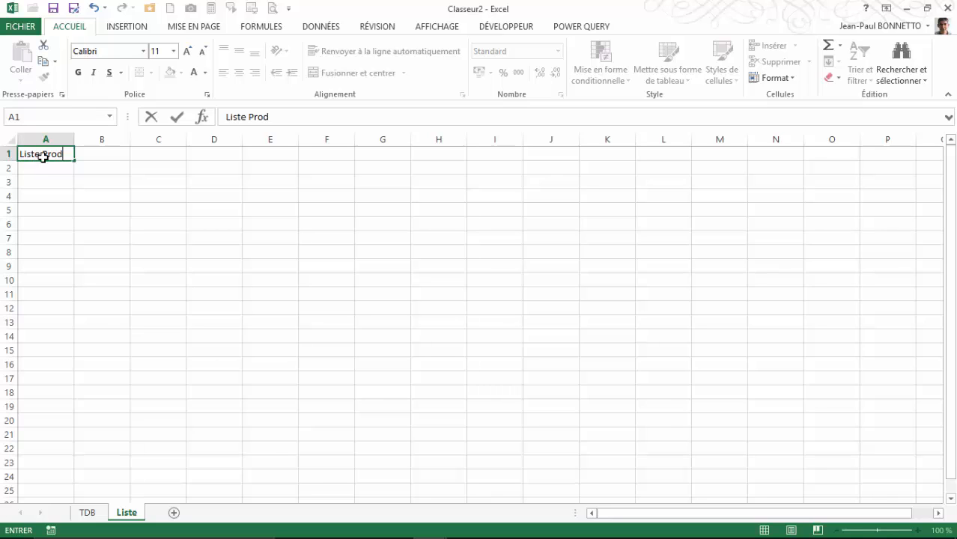
{"action": "type", "text": "tui"}
{"action": "type", "text": "uit"}
{"action": "left_click", "coordinate": [44, 167]}
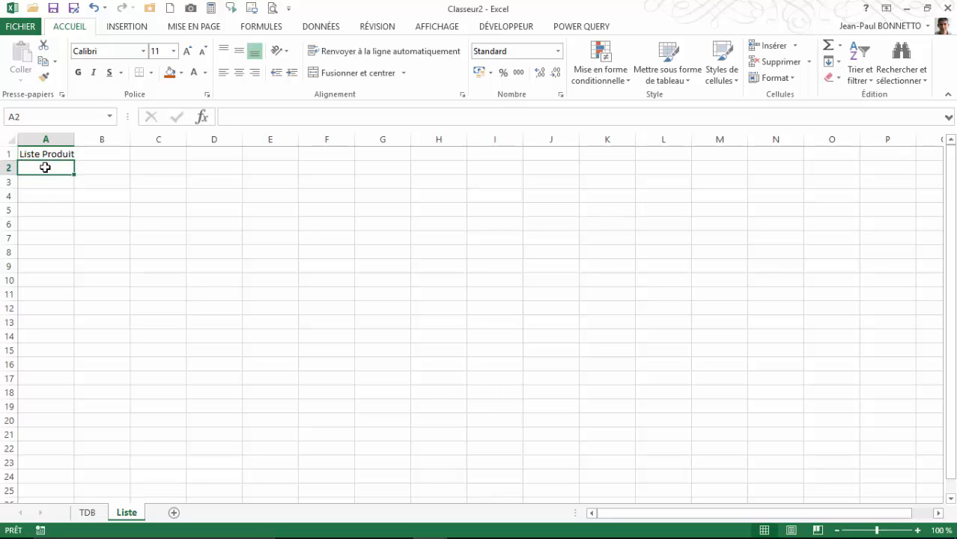
{"action": "type", "text": "Pa"}
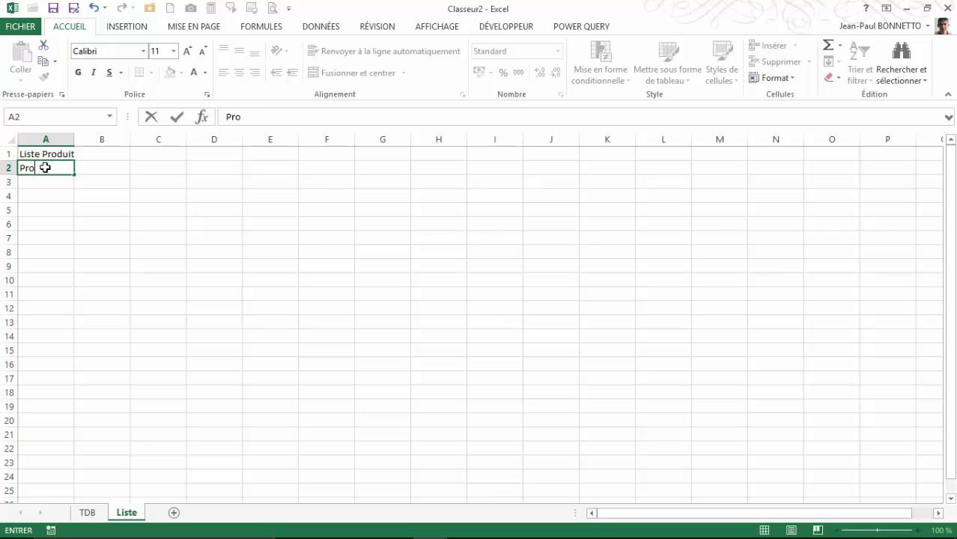
{"action": "type", "text": "oduit A"}
{"action": "key", "text": "Return"}
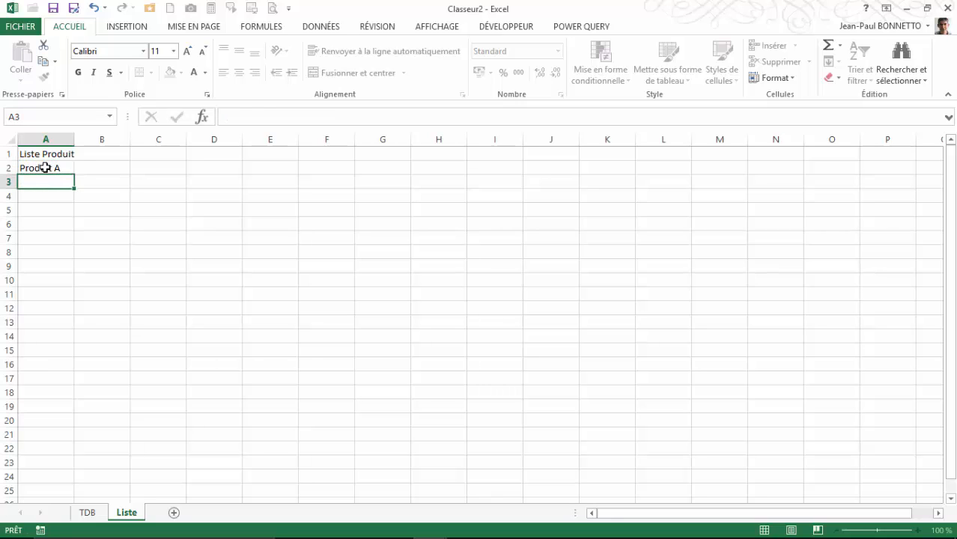
- Add Produit B in A3 and Produit C in A4 of the product list
{"action": "type", "text": "Prodtu"}
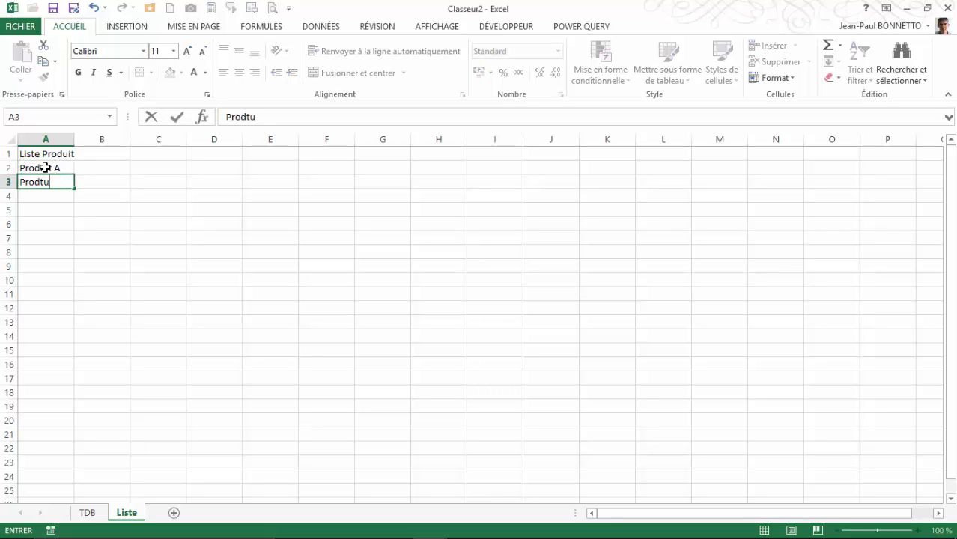
{"action": "key", "text": "BackSpace"}
{"action": "key", "text": "BackSpace"}
{"action": "type", "text": "uit B"}
{"action": "key", "text": "Return"}
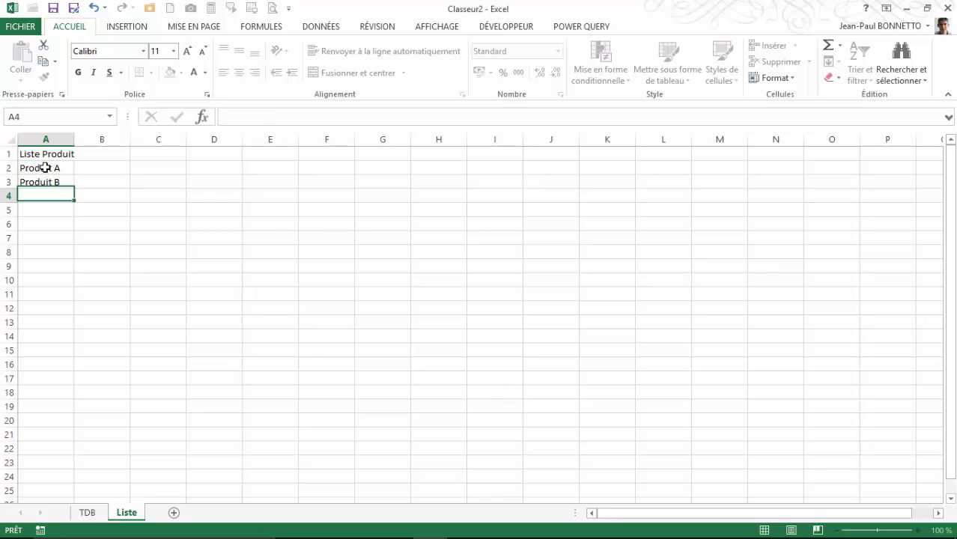
{"action": "type", "text": "Produit C"}
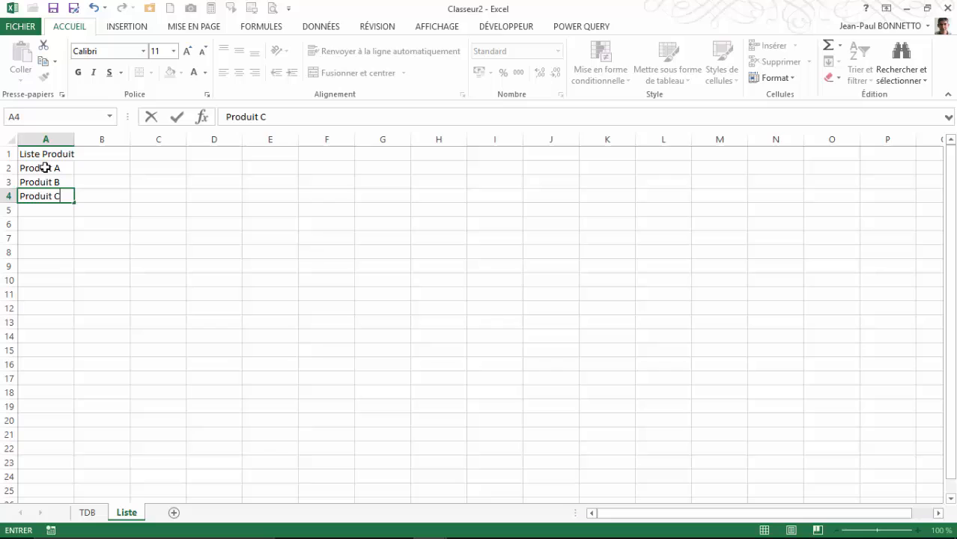
{"action": "key", "text": "Return"}
- Complete the list with Produit D in A5 and Produit E in A6, and fit column A's width to its contents
{"action": "type", "text": "Prio"}
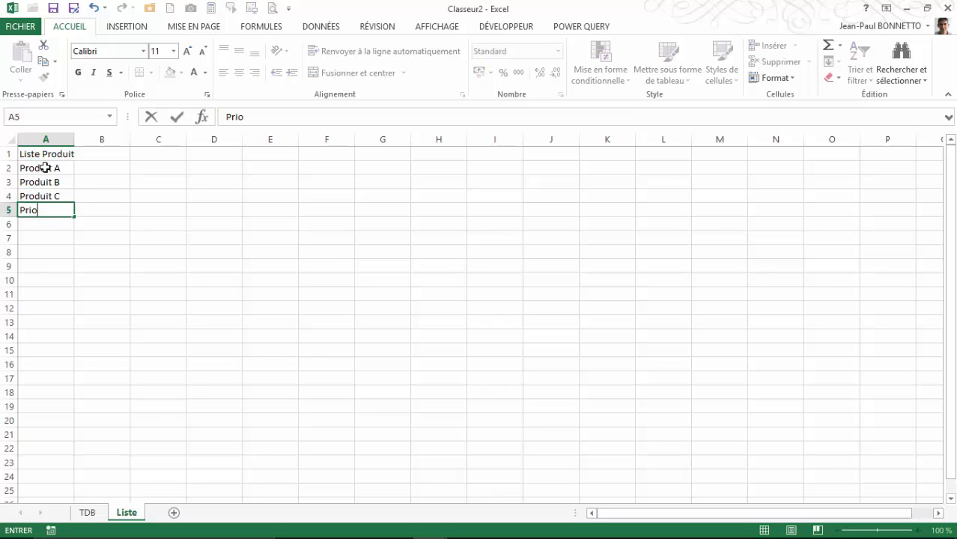
{"action": "key", "text": "BackSpace"}
{"action": "key", "text": "BackSpace"}
{"action": "key", "text": "BackSpace"}
{"action": "key", "text": "Return"}
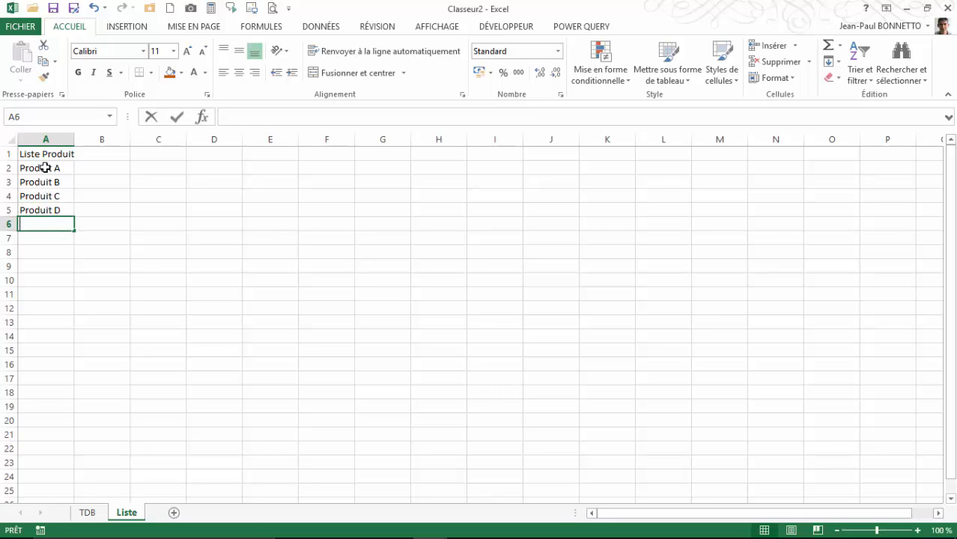
{"action": "type", "text": "Produit"}
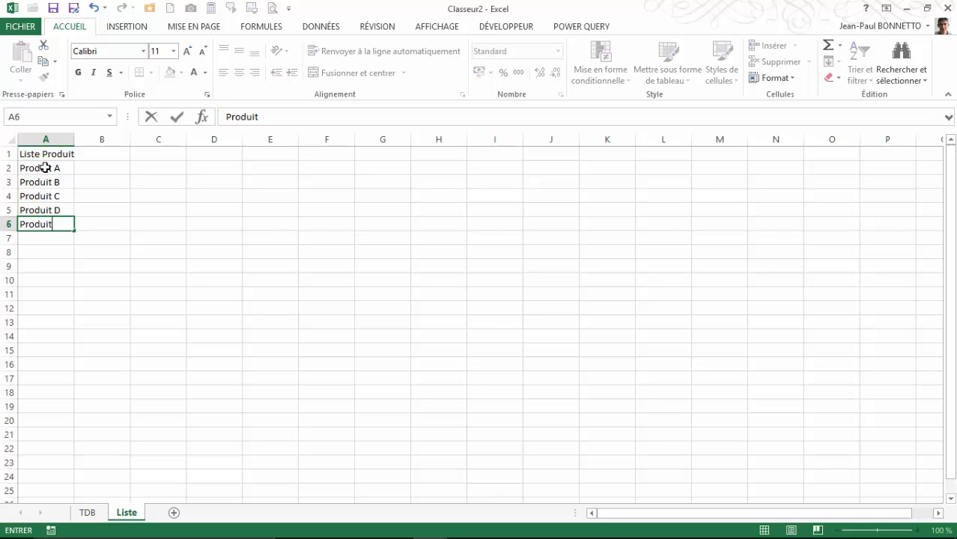
{"action": "type", "text": " E"}
{"action": "key", "text": "Return"}
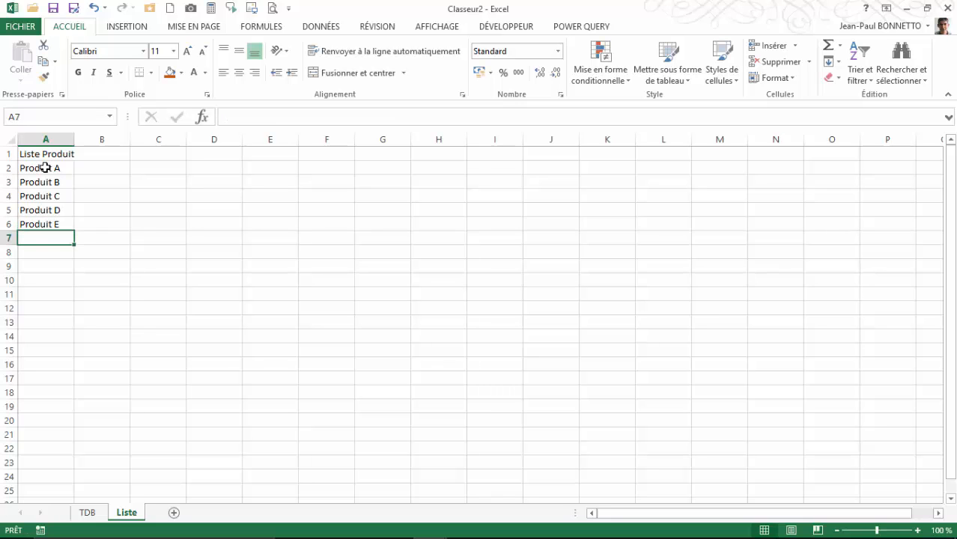
{"action": "double_click", "coordinate": [74, 137]}
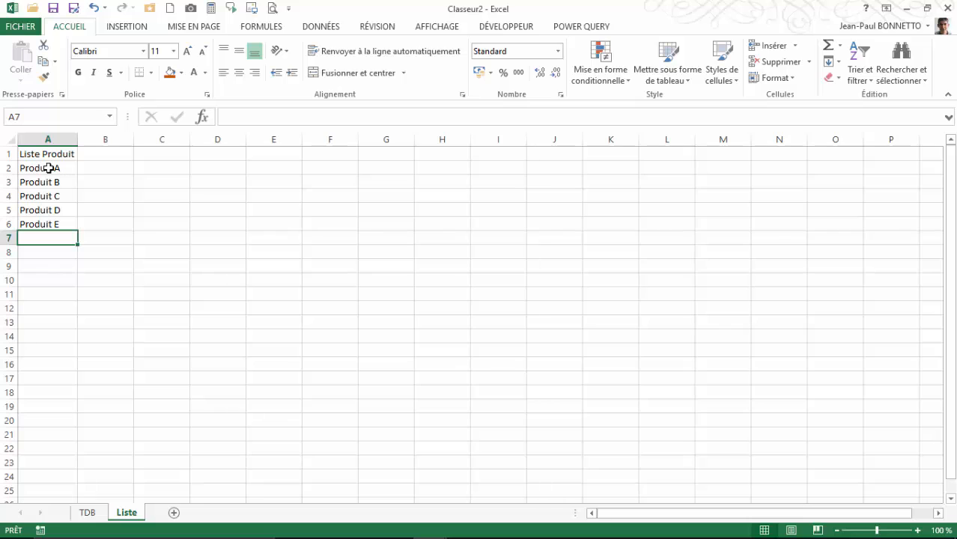
- Name the range A2:A6 ListeProduit
{"action": "key", "text": "Up"}
{"action": "key", "text": "Up"}
{"action": "key", "text": "Up"}
{"action": "key", "text": "Up"}
{"action": "key", "text": "Up"}
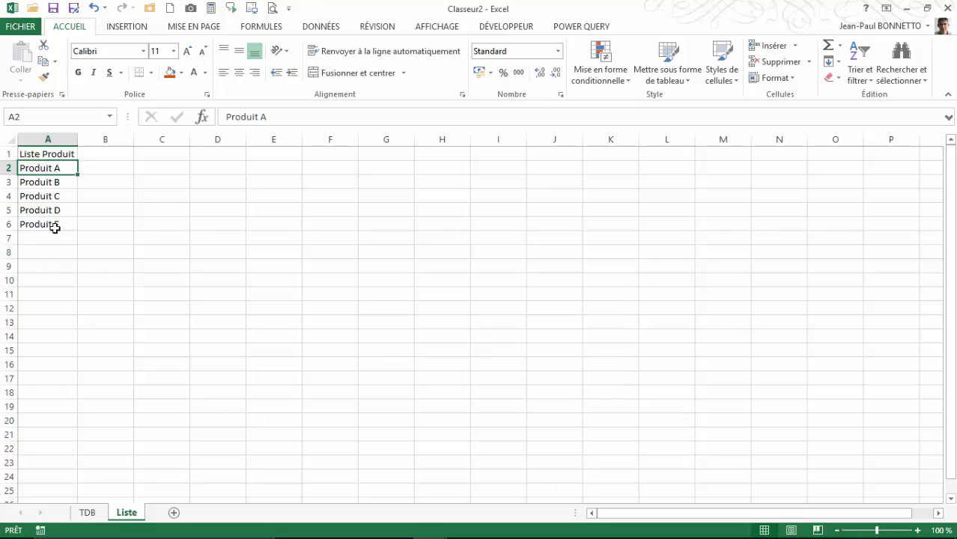
{"action": "left_click_drag", "start_coordinate": [55, 167], "coordinate": [59, 225]}
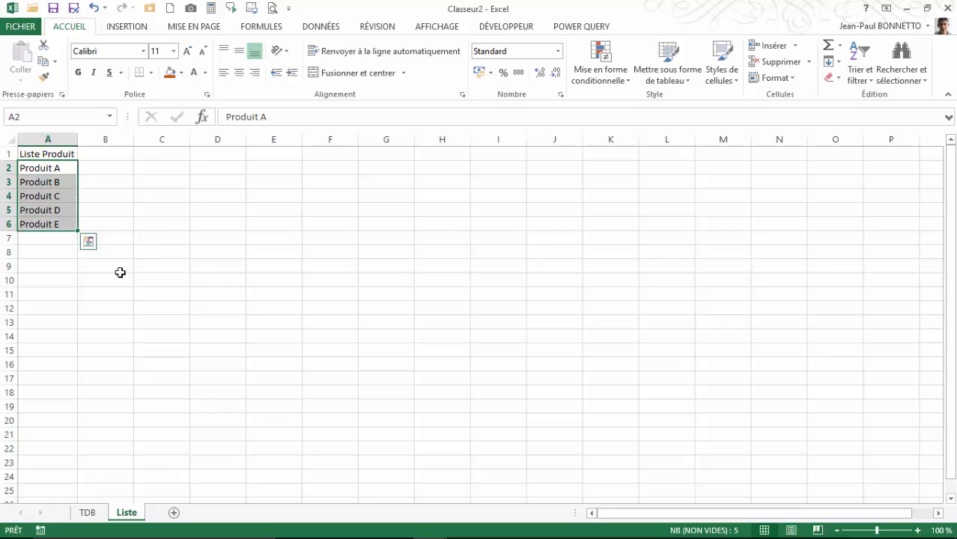
{"action": "left_click", "coordinate": [34, 116]}
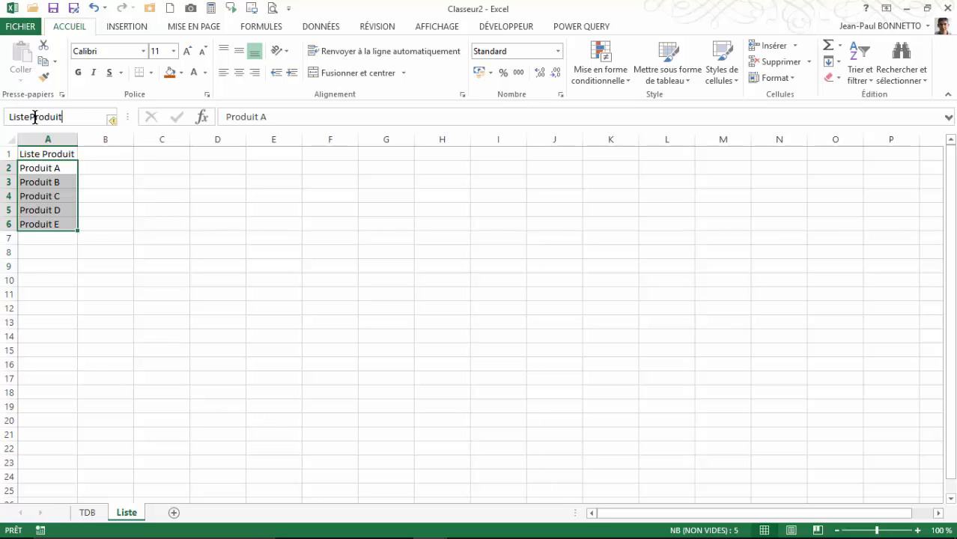
{"action": "key", "text": "Return"}
- Format A1:A6 as a table with a header row, using a medium blue table style
{"action": "left_click_drag", "start_coordinate": [47, 152], "coordinate": [51, 224]}
{"action": "left_click", "coordinate": [662, 77]}
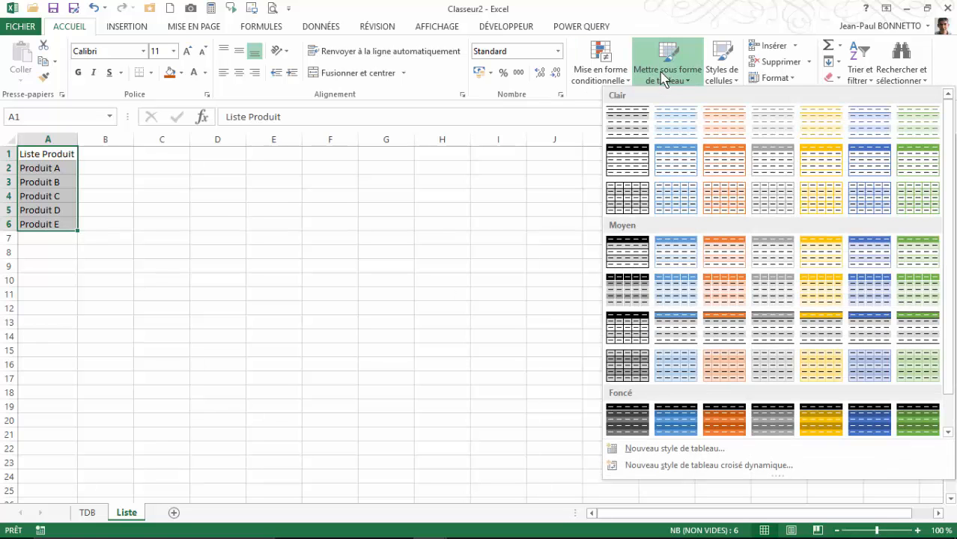
{"action": "left_click", "coordinate": [866, 258]}
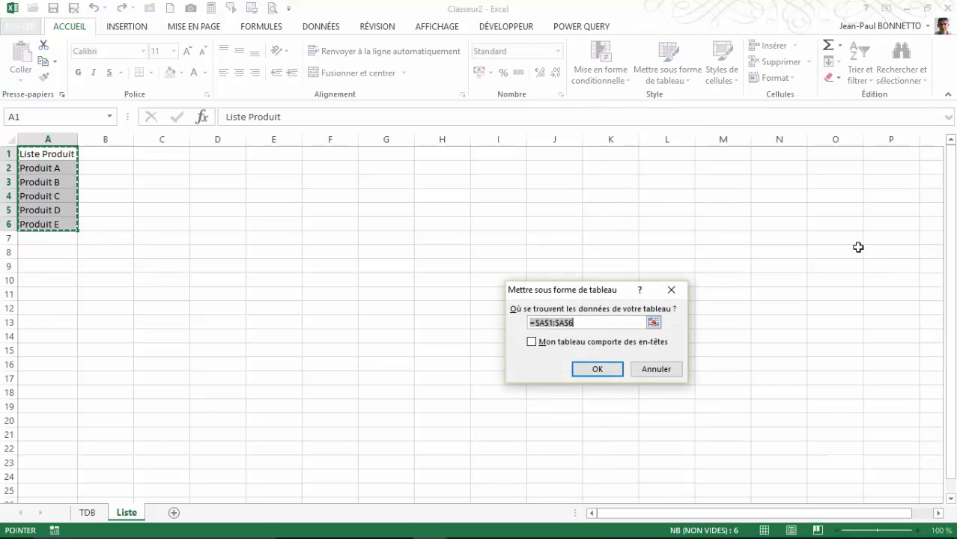
{"action": "left_click", "coordinate": [532, 342]}
{"action": "key", "text": "Return"}
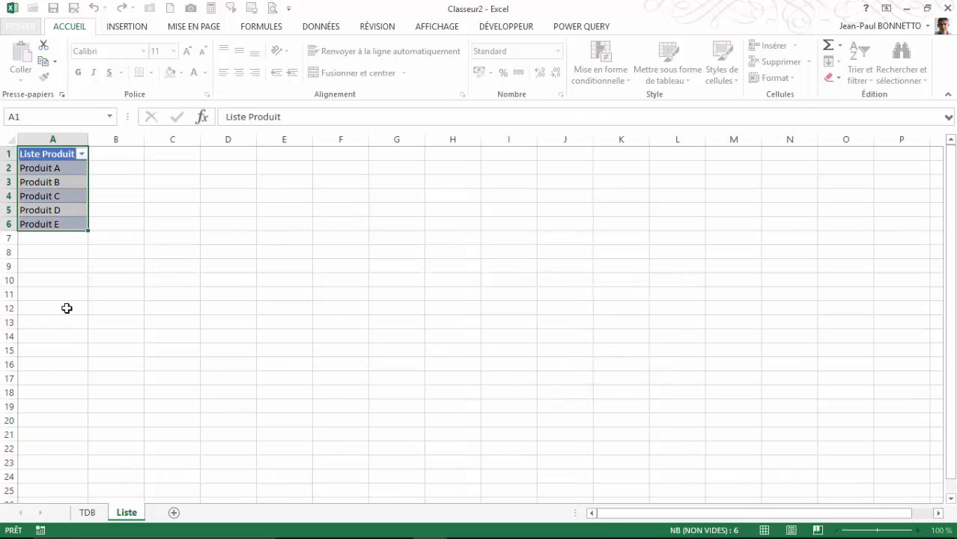
- Review the workbook's defined names and the ranges they refer to in the Name Manager
{"action": "left_click", "coordinate": [32, 181]}
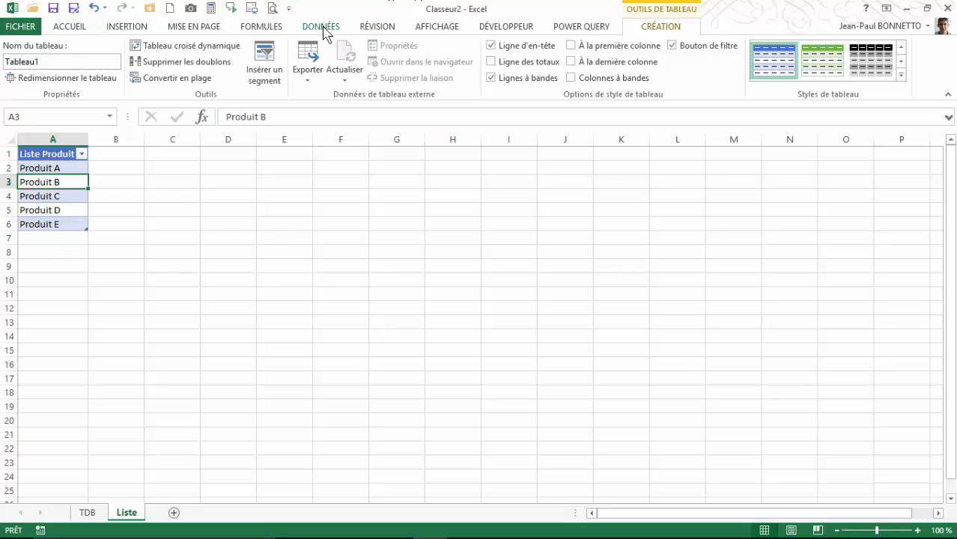
{"action": "left_click", "coordinate": [260, 27]}
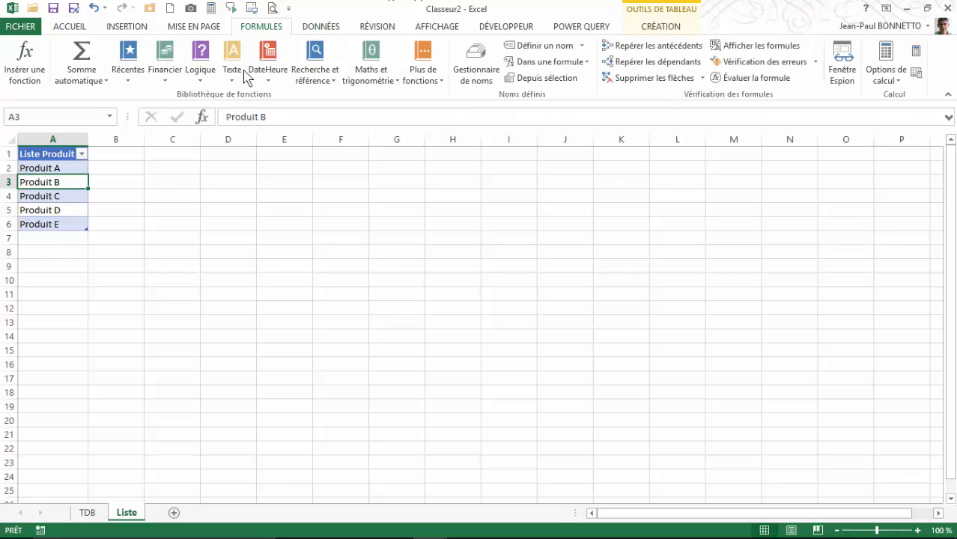
{"action": "left_click", "coordinate": [476, 64]}
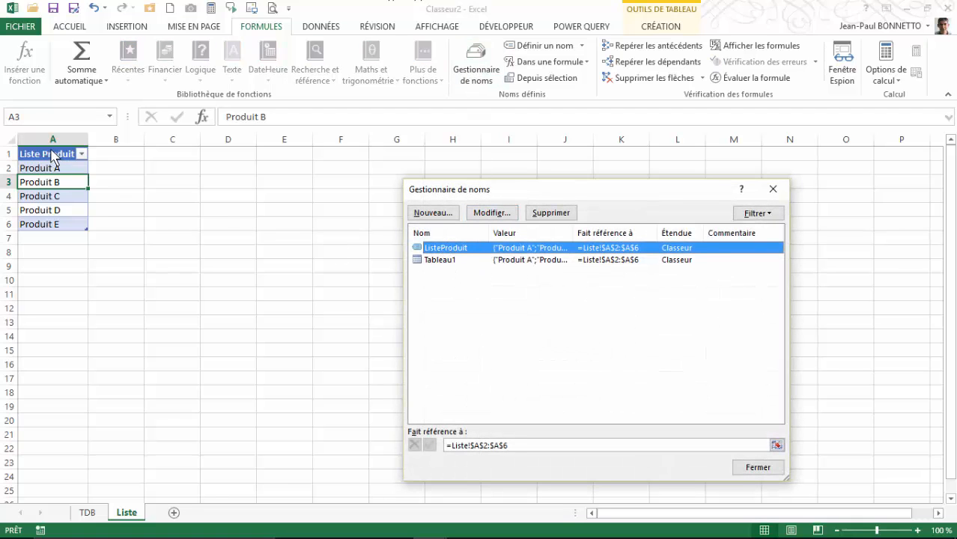
{"action": "left_click", "coordinate": [773, 189]}
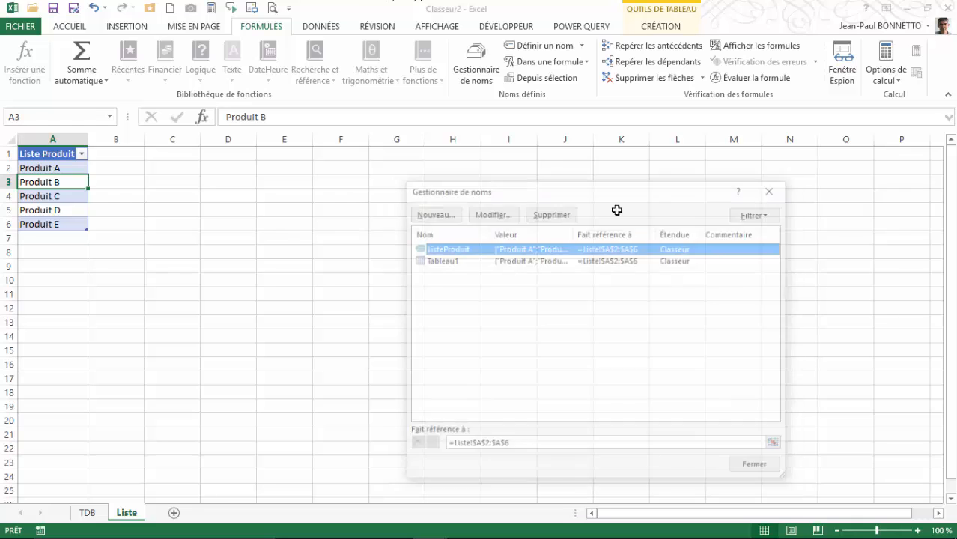
- Rename the product list table on the Liste sheet as TProduit
{"action": "left_click", "coordinate": [69, 169]}
{"action": "left_click", "coordinate": [662, 29]}
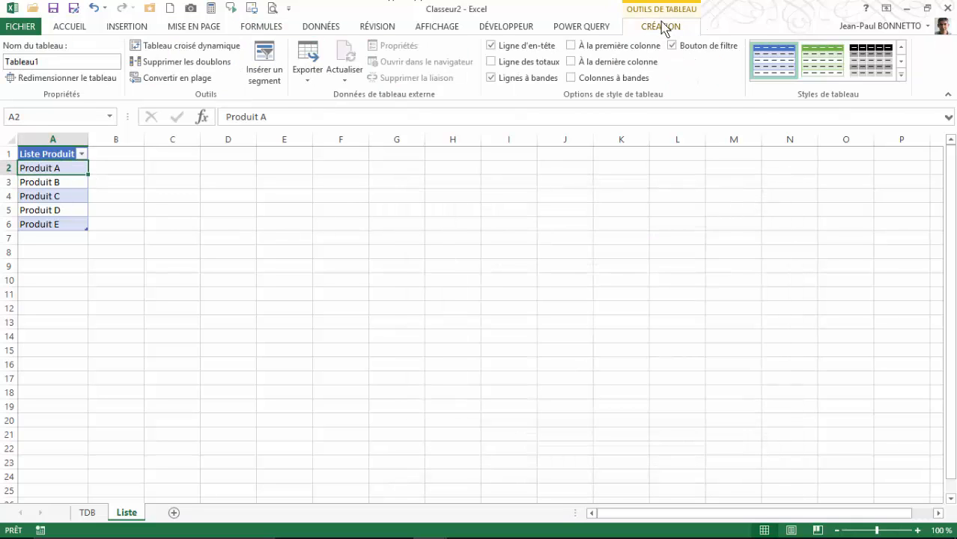
{"action": "left_click", "coordinate": [52, 61]}
{"action": "type", "text": "TProduit"}
{"action": "left_click", "coordinate": [58, 185]}
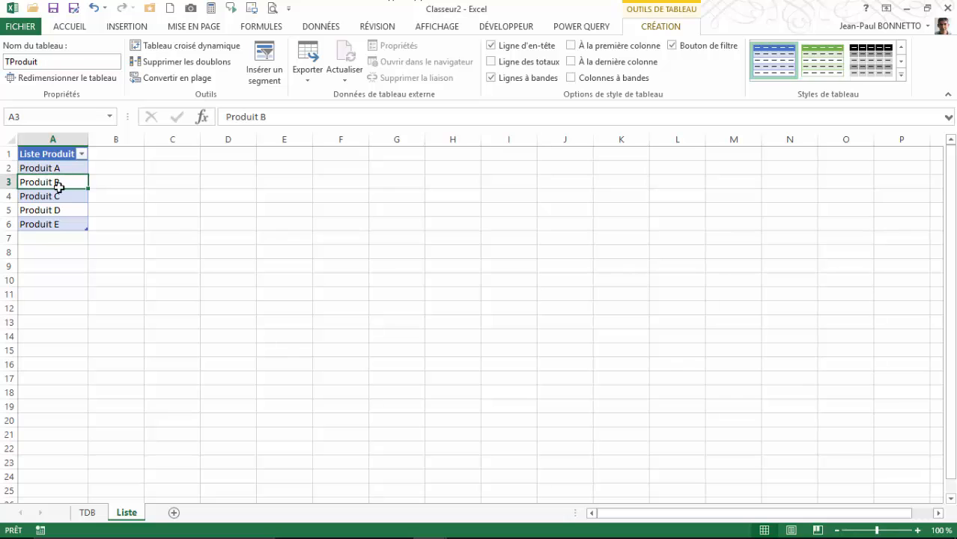
- On the TDB sheet, merge and center B18:D18 above the summary headings and make row 18 slightly taller
{"action": "left_click", "coordinate": [86, 513]}
{"action": "left_click_drag", "start_coordinate": [144, 393], "coordinate": [220, 392]}
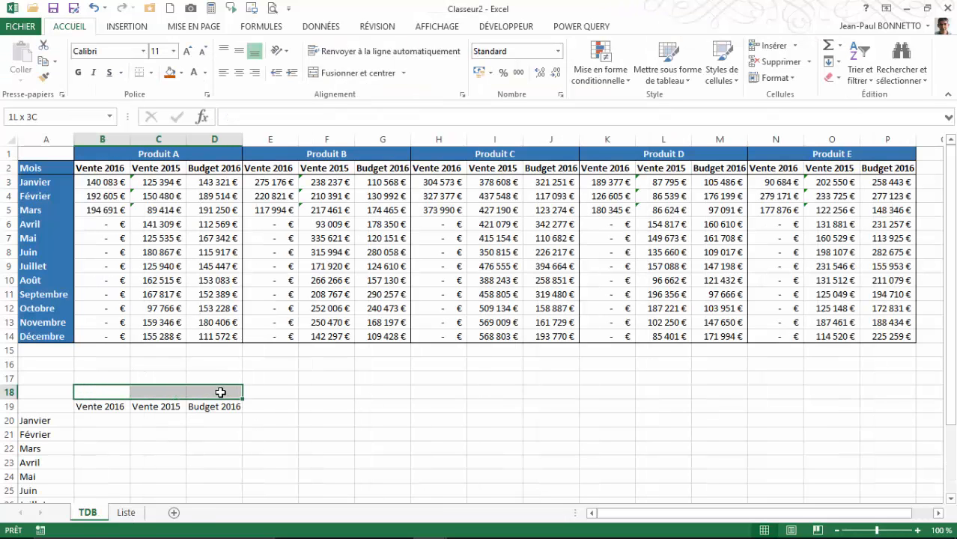
{"action": "left_click", "coordinate": [351, 75]}
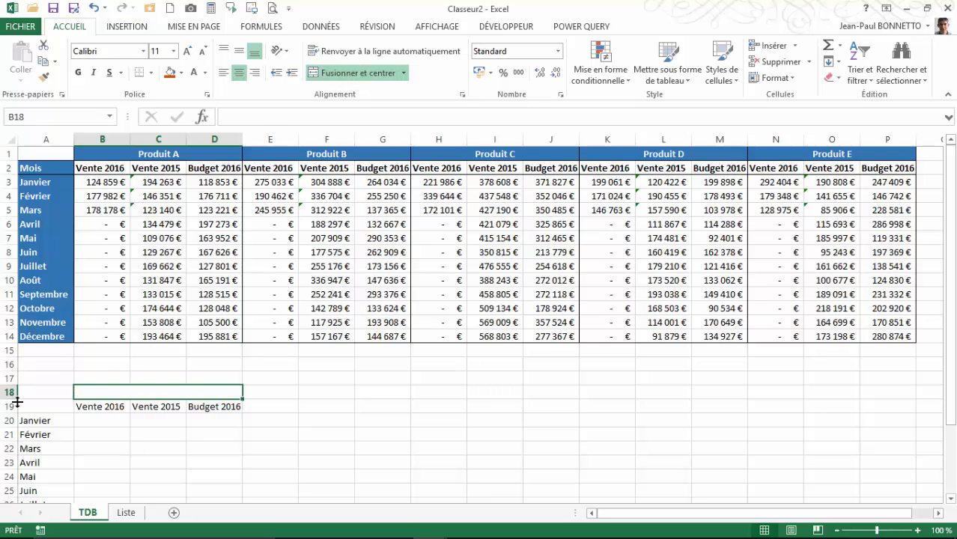
{"action": "left_click_drag", "start_coordinate": [12, 399], "coordinate": [12, 405]}
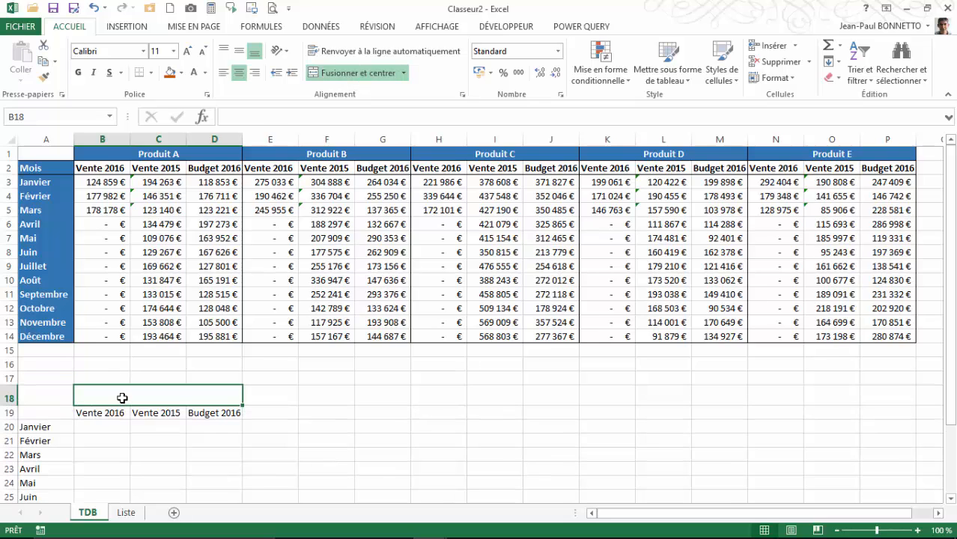
- Add a drop-down list validation sourced from the name ListeProduit to merged cell B18, and choose Produit B from it
{"action": "left_click", "coordinate": [321, 28]}
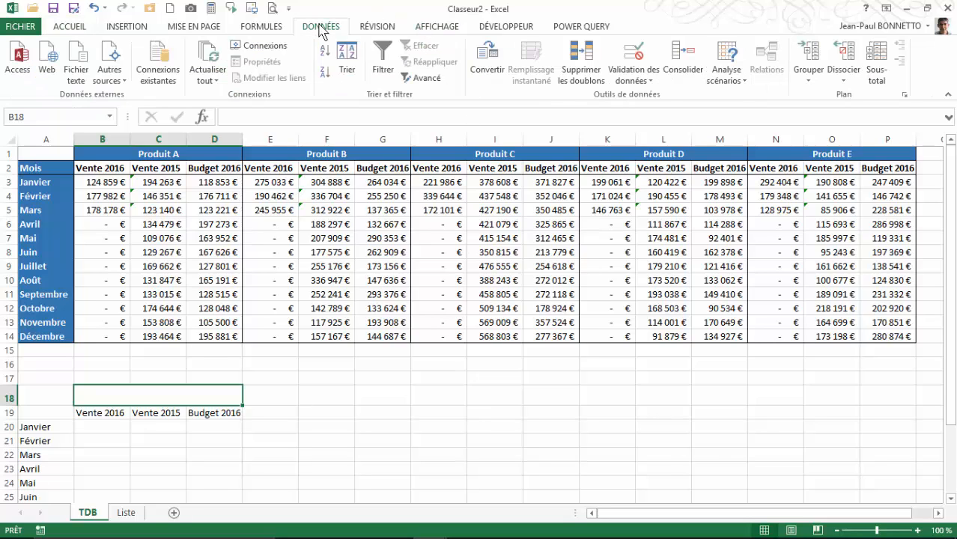
{"action": "left_click", "coordinate": [641, 79]}
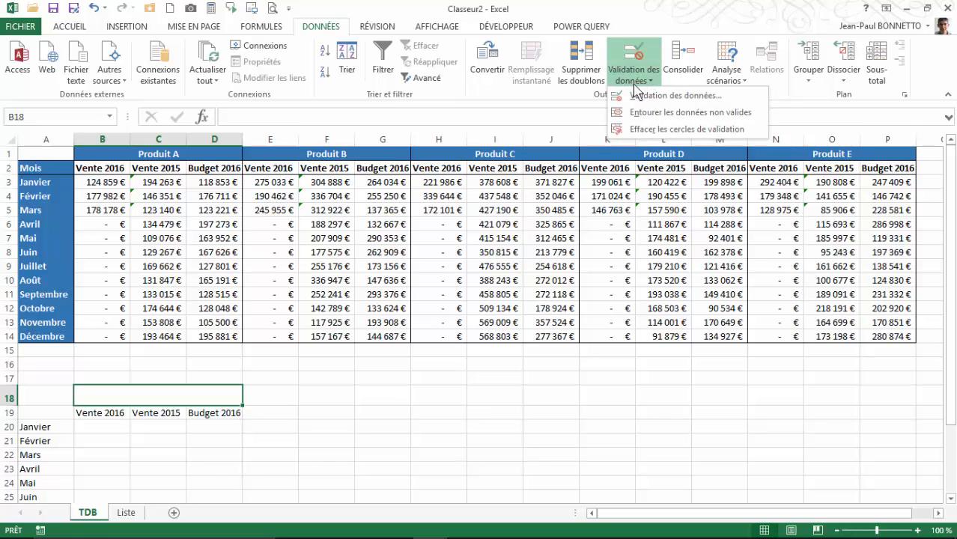
{"action": "left_click", "coordinate": [638, 96]}
{"action": "left_click_drag", "start_coordinate": [580, 236], "coordinate": [462, 147]}
{"action": "left_click", "coordinate": [452, 211]}
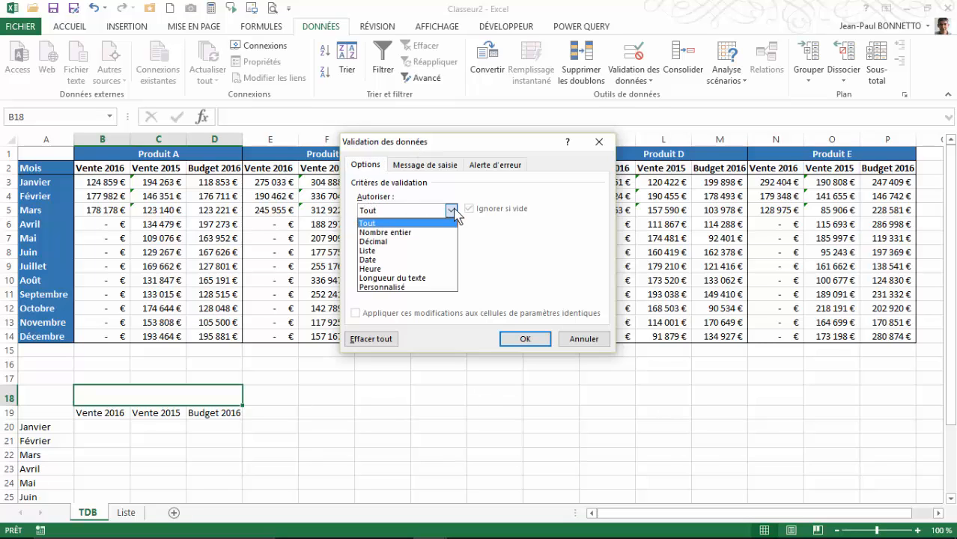
{"action": "left_click", "coordinate": [375, 254]}
{"action": "left_click", "coordinate": [377, 266]}
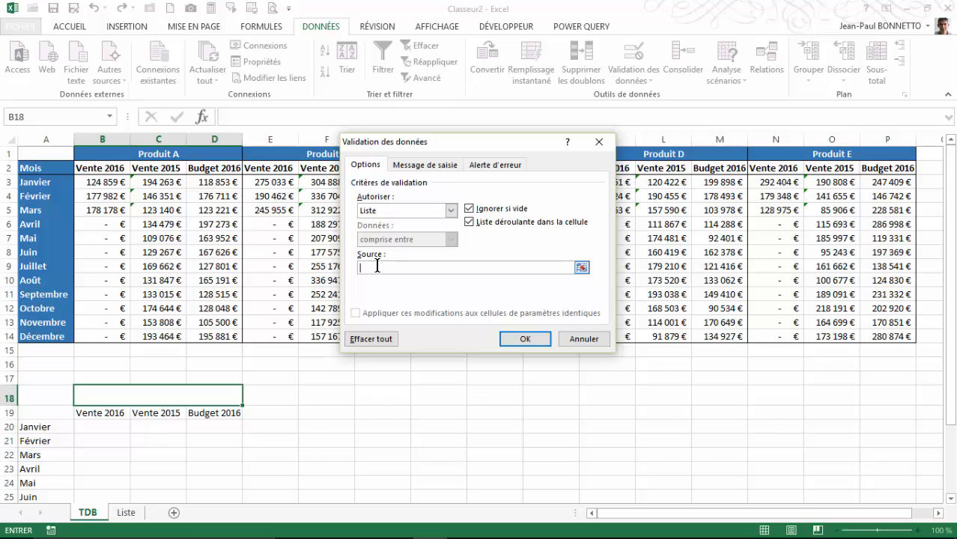
{"action": "key", "text": "F3"}
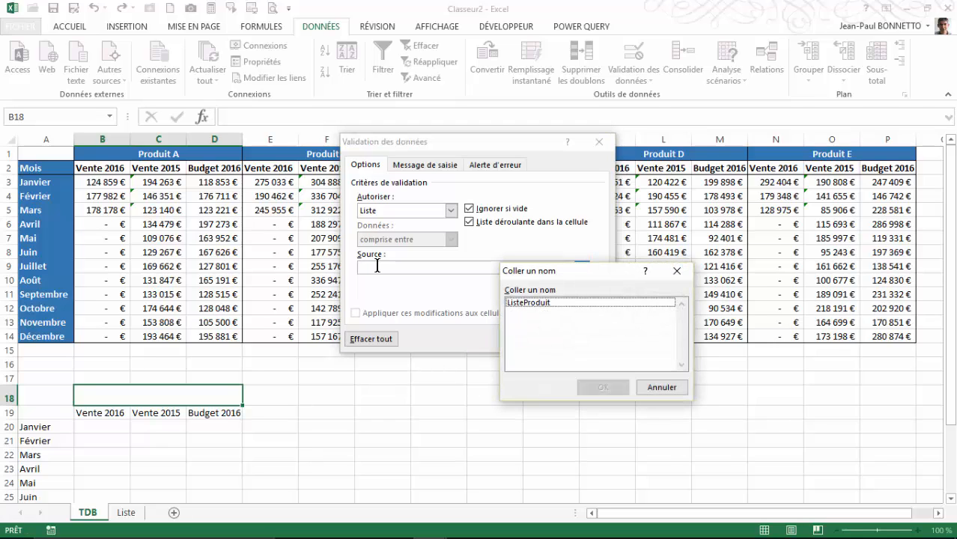
{"action": "left_click", "coordinate": [538, 303]}
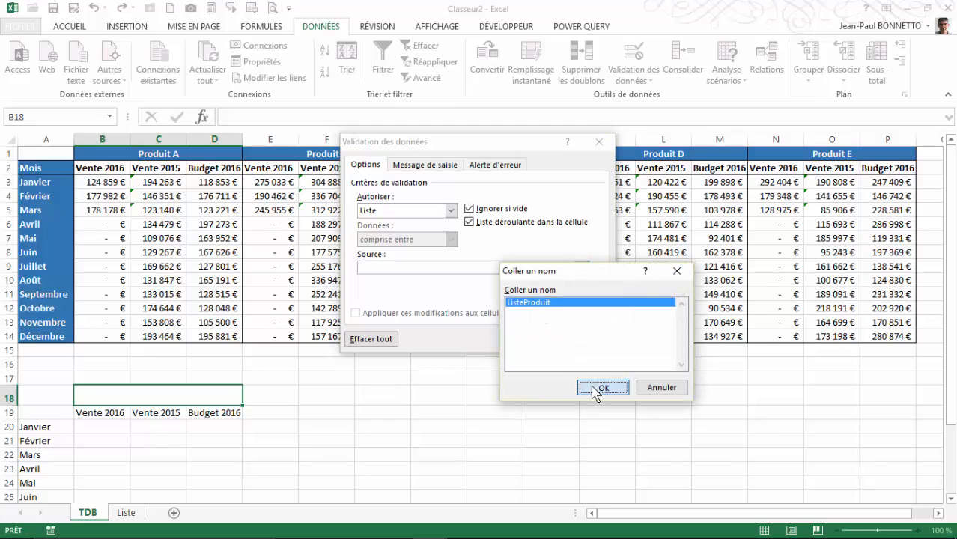
{"action": "left_click", "coordinate": [602, 387]}
{"action": "left_click", "coordinate": [523, 340]}
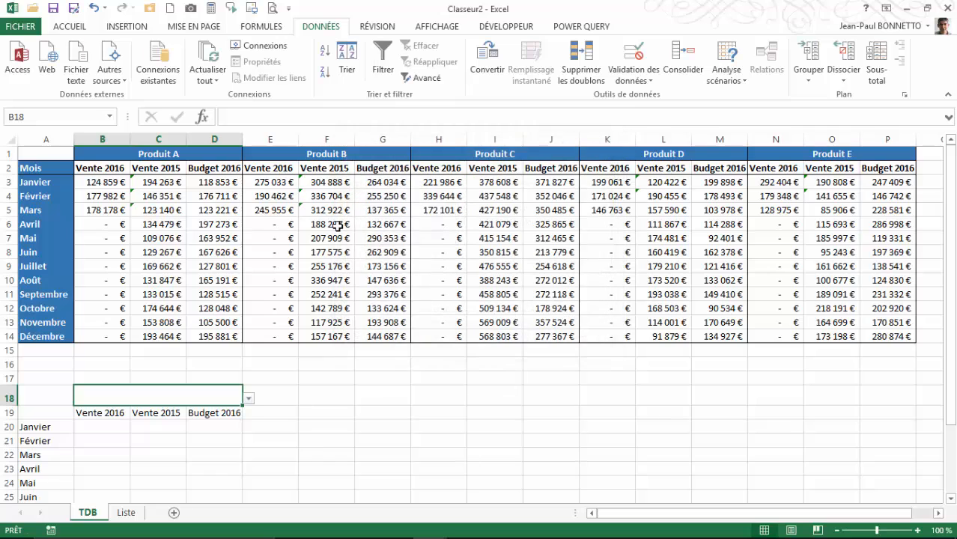
{"action": "left_click", "coordinate": [248, 398]}
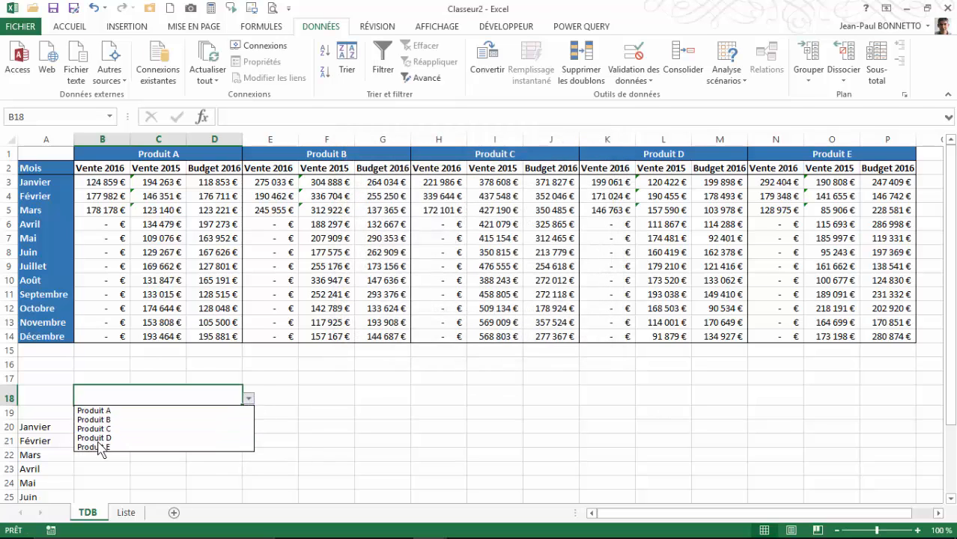
{"action": "left_click", "coordinate": [116, 420]}
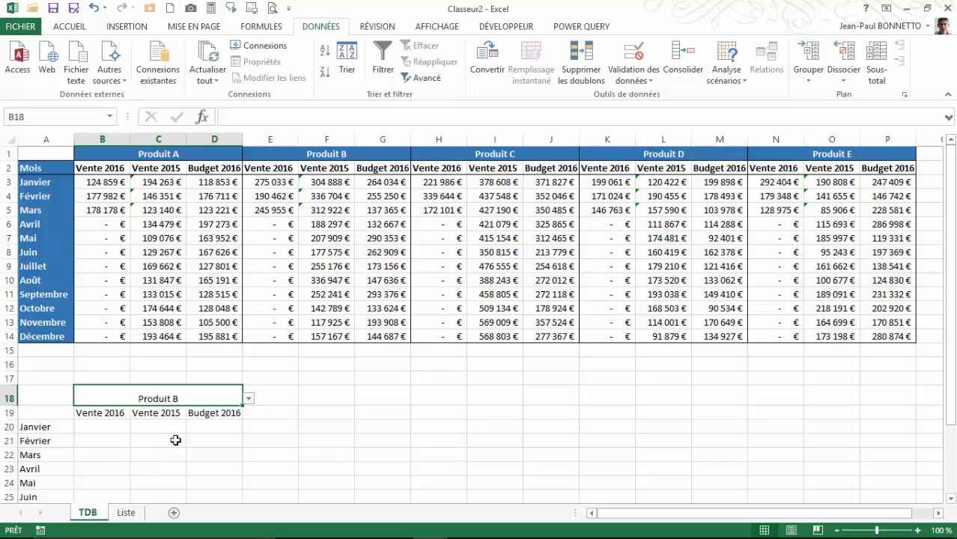
- Format the product selector in B18 as vertically centered, bold, 18 pt text with an orange fill
{"action": "left_click", "coordinate": [71, 26]}
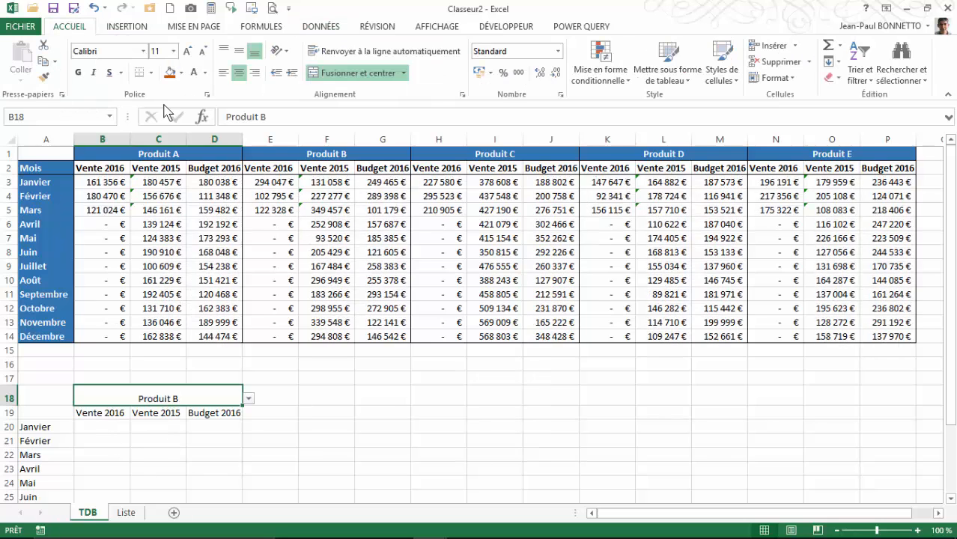
{"action": "left_click", "coordinate": [240, 50]}
{"action": "left_click", "coordinate": [78, 72]}
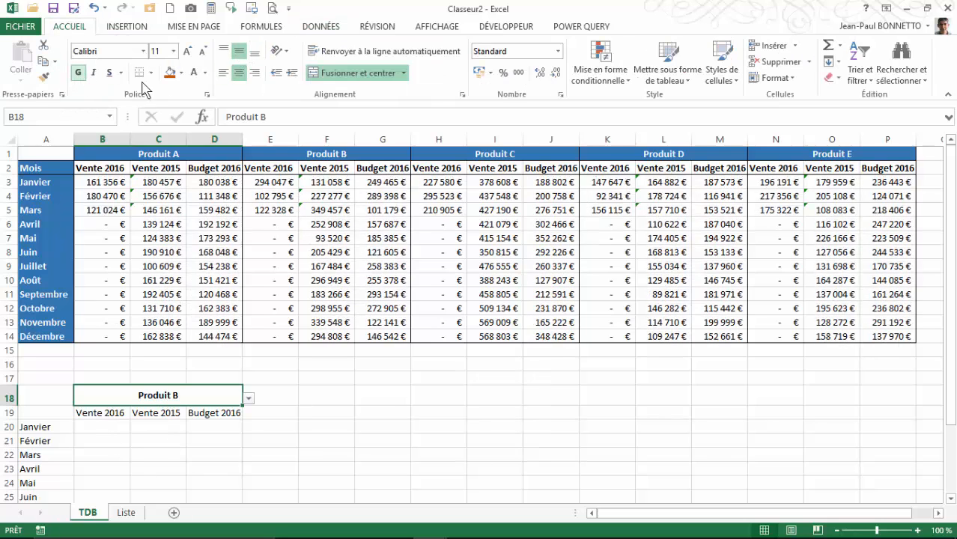
{"action": "left_click", "coordinate": [187, 51]}
{"action": "left_click", "coordinate": [187, 51]}
{"action": "left_click", "coordinate": [187, 51]}
{"action": "left_click", "coordinate": [188, 51]}
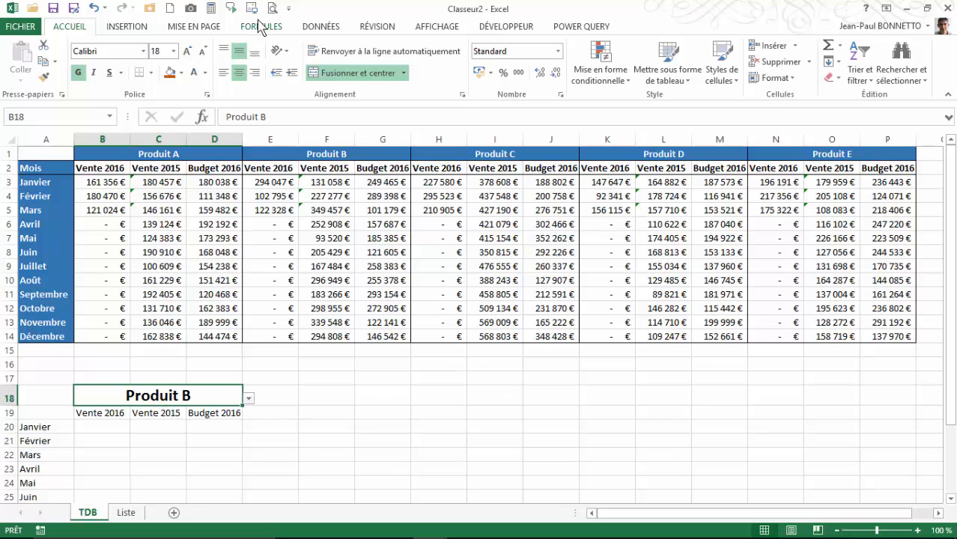
{"action": "left_click", "coordinate": [170, 73]}
- Test the product selector in B18 with Produit C and Produit E, and set it to Produit A
{"action": "left_click", "coordinate": [248, 398]}
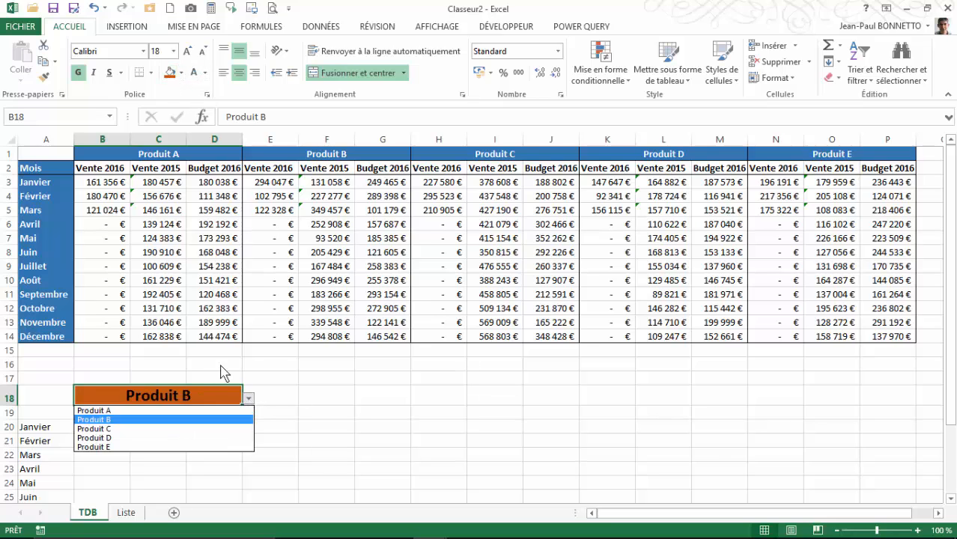
{"action": "left_click", "coordinate": [95, 429]}
{"action": "left_click", "coordinate": [248, 399]}
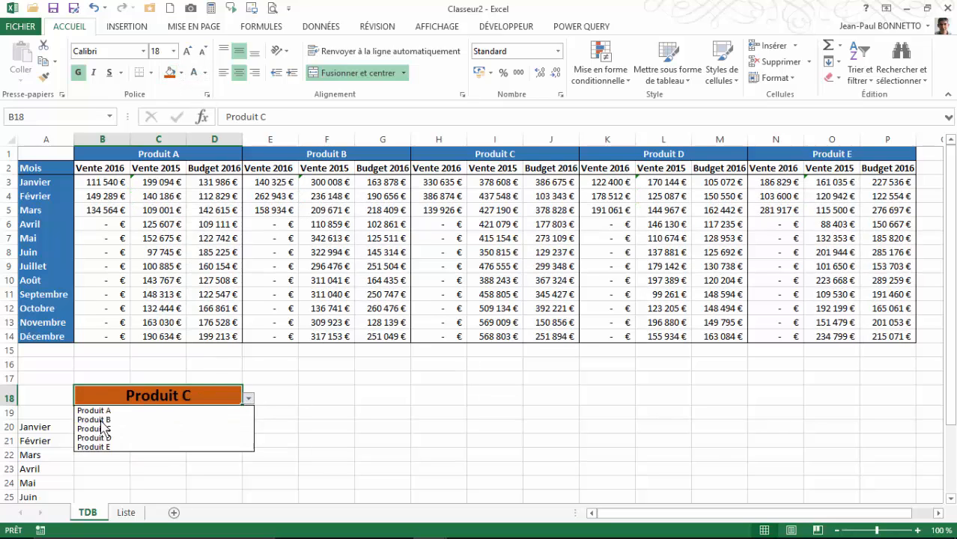
{"action": "left_click", "coordinate": [102, 447]}
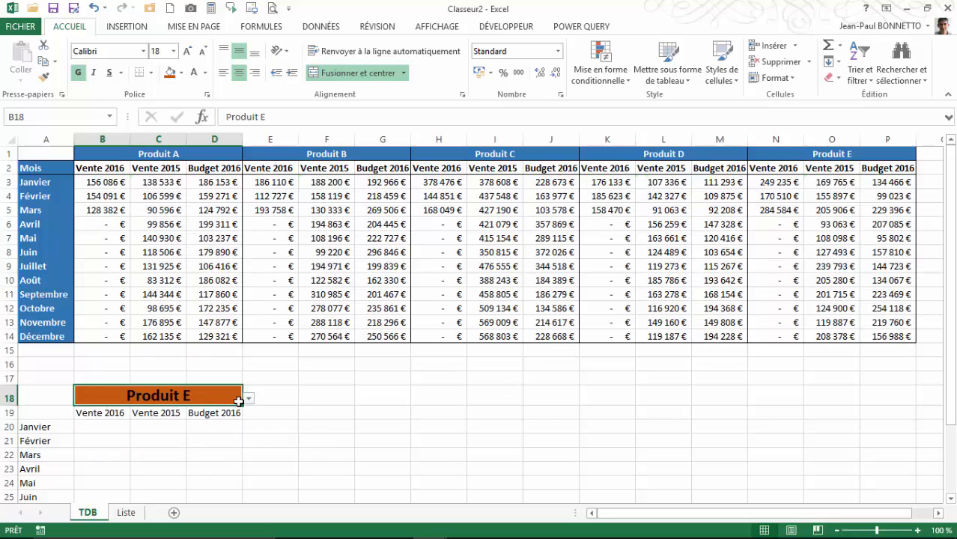
{"action": "left_click", "coordinate": [248, 399]}
{"action": "left_click", "coordinate": [93, 411]}
- Bold the summary column headings in B19:D19 and the month names in A20:A31
{"action": "left_click_drag", "start_coordinate": [97, 413], "coordinate": [195, 414]}
{"action": "left_click", "coordinate": [78, 73]}
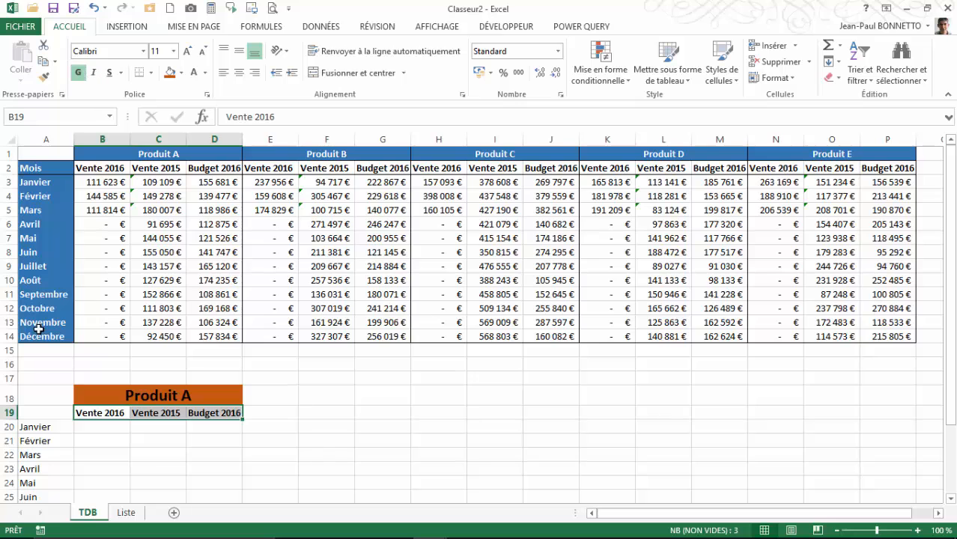
{"action": "left_click_drag", "start_coordinate": [32, 429], "coordinate": [50, 443]}
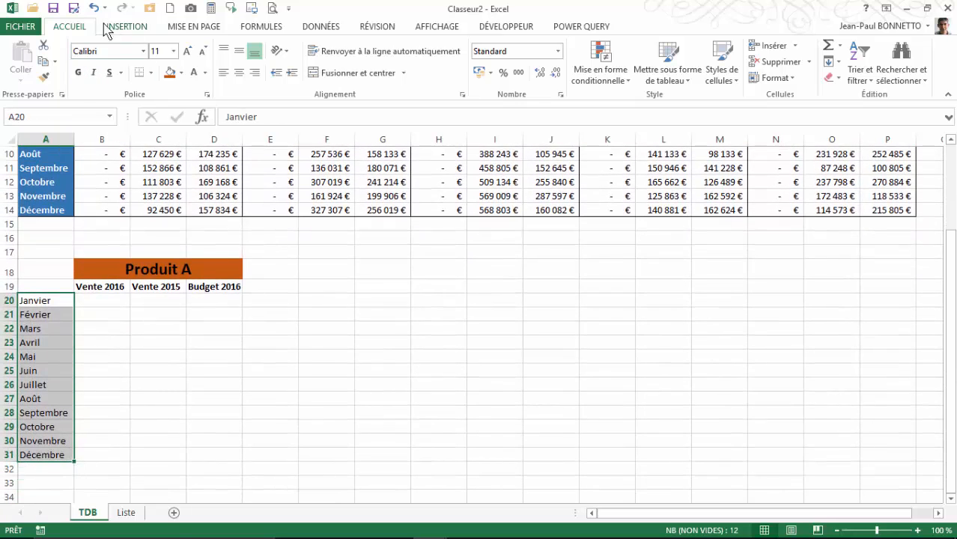
{"action": "left_click", "coordinate": [77, 73]}
{"action": "left_click", "coordinate": [105, 301]}
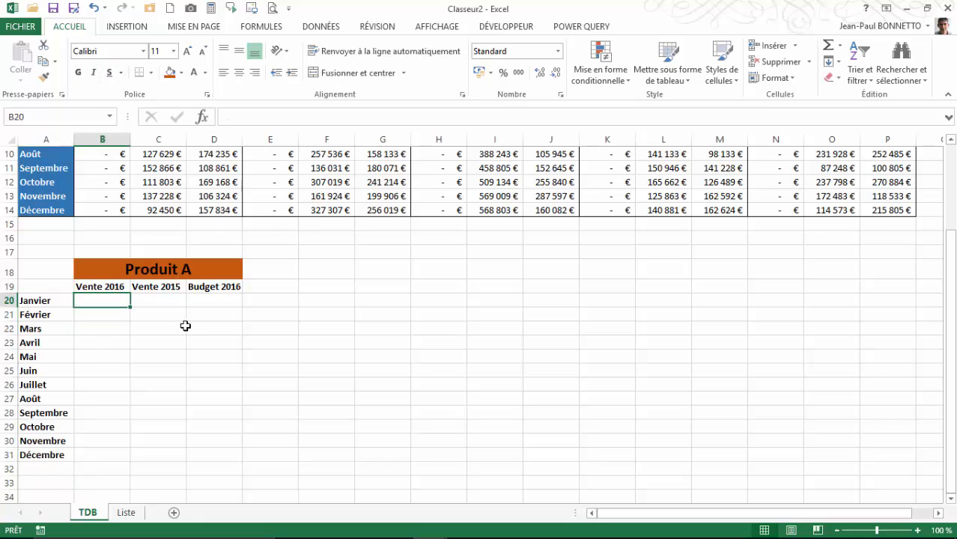
- Check Produit A's source figures in B3:D14, and set the product selector in B18 to Produit B
{"action": "scroll", "coordinate": [186, 326], "scroll_direction": "up", "scroll_amount": 2}
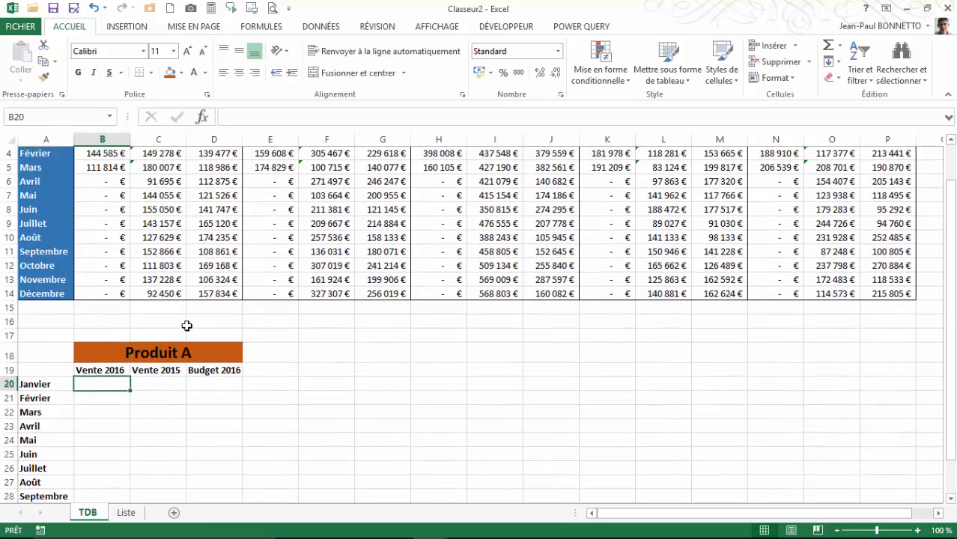
{"action": "scroll", "coordinate": [186, 326], "scroll_direction": "up", "scroll_amount": 1}
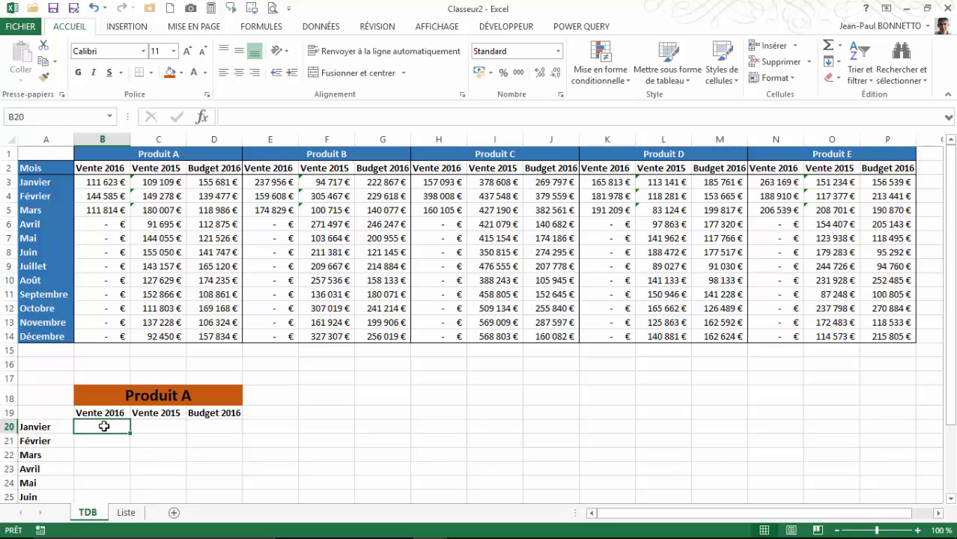
{"action": "left_click", "coordinate": [129, 394]}
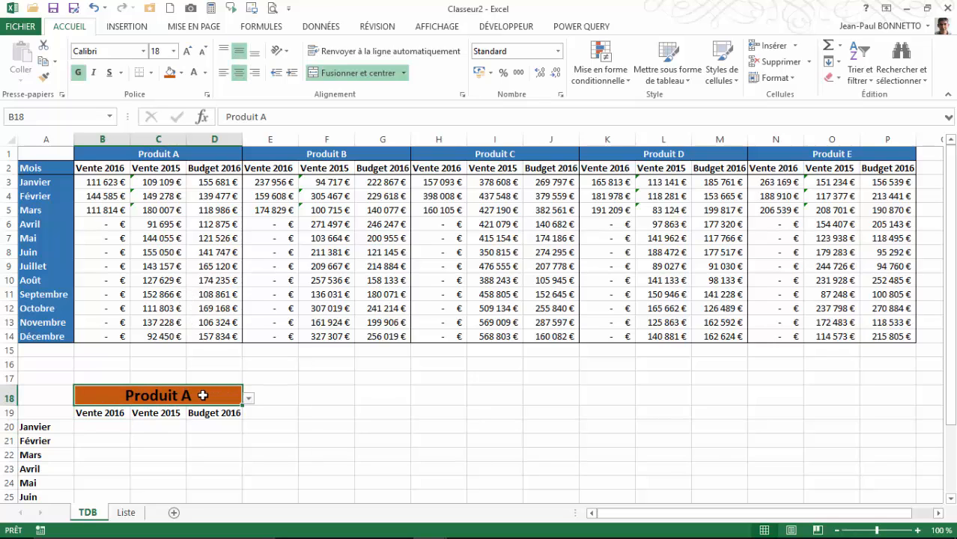
{"action": "left_click", "coordinate": [92, 179]}
{"action": "left_click_drag", "start_coordinate": [92, 180], "coordinate": [219, 329]}
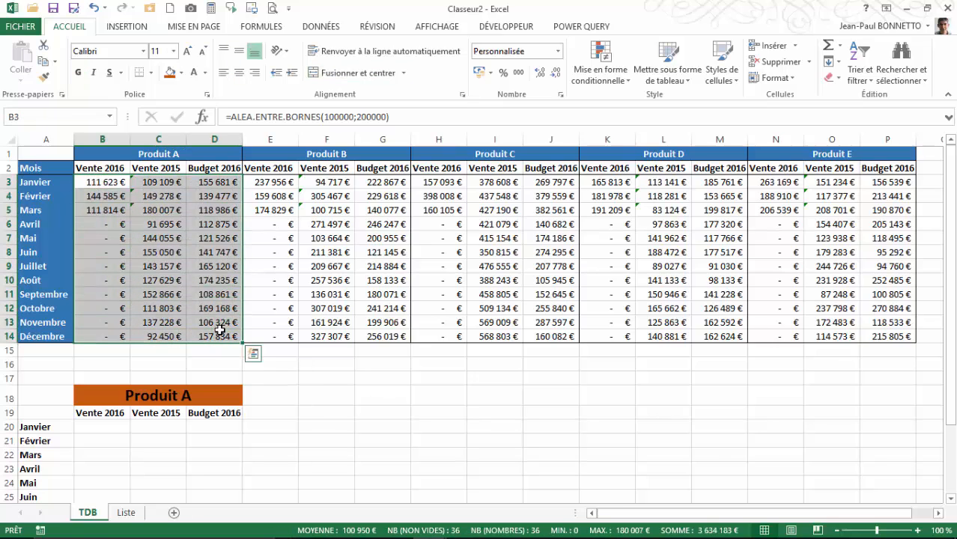
{"action": "left_click", "coordinate": [214, 385]}
{"action": "left_click", "coordinate": [248, 398]}
{"action": "left_click", "coordinate": [98, 420]}
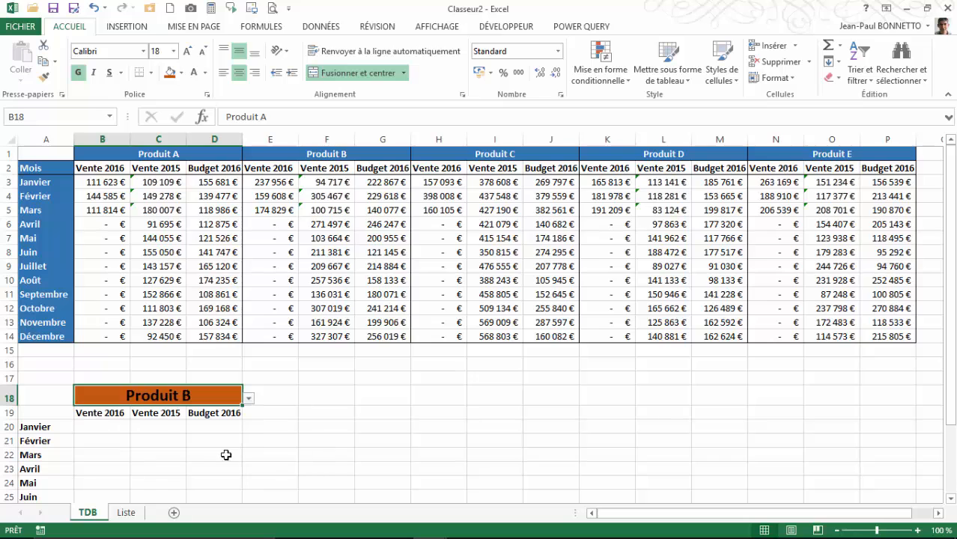
- Examine the source data blocks of Produit B, C, D and E in E3:P14, and select summary cell B20
{"action": "left_click_drag", "start_coordinate": [277, 183], "coordinate": [374, 333]}
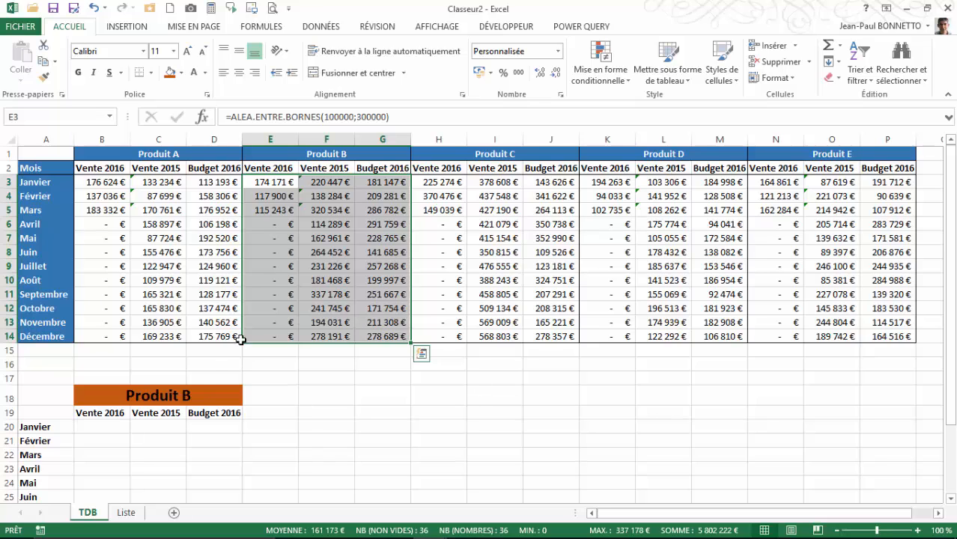
{"action": "left_click_drag", "start_coordinate": [444, 185], "coordinate": [569, 338]}
{"action": "left_click_drag", "start_coordinate": [611, 187], "coordinate": [694, 338]}
{"action": "left_click_drag", "start_coordinate": [773, 183], "coordinate": [866, 339]}
{"action": "left_click", "coordinate": [117, 182]}
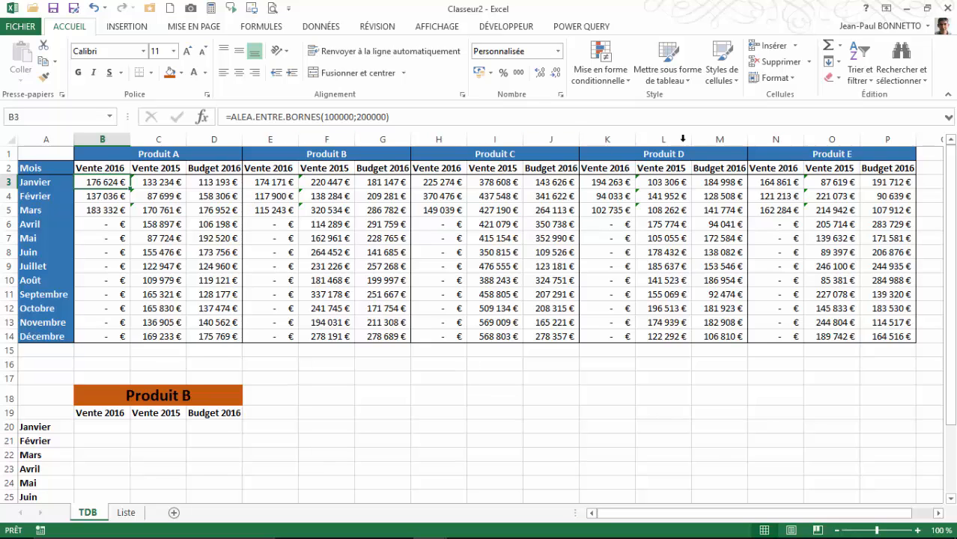
{"action": "left_click", "coordinate": [96, 428]}
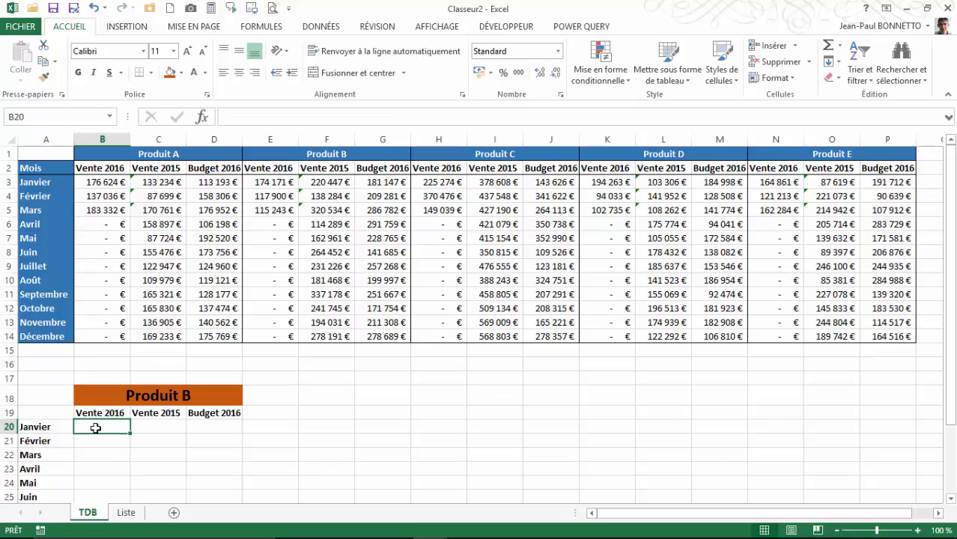
- Add an "Index Colonne" column in B1 beside the product list on the Liste sheet and fit its width to the heading
{"action": "left_click", "coordinate": [124, 512]}
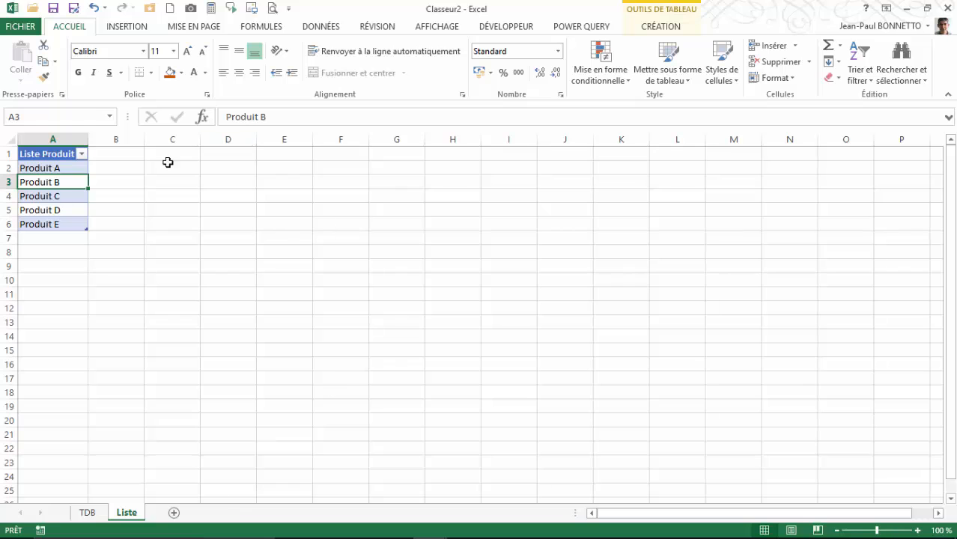
{"action": "left_click", "coordinate": [122, 157]}
{"action": "type", "text": "Inde"}
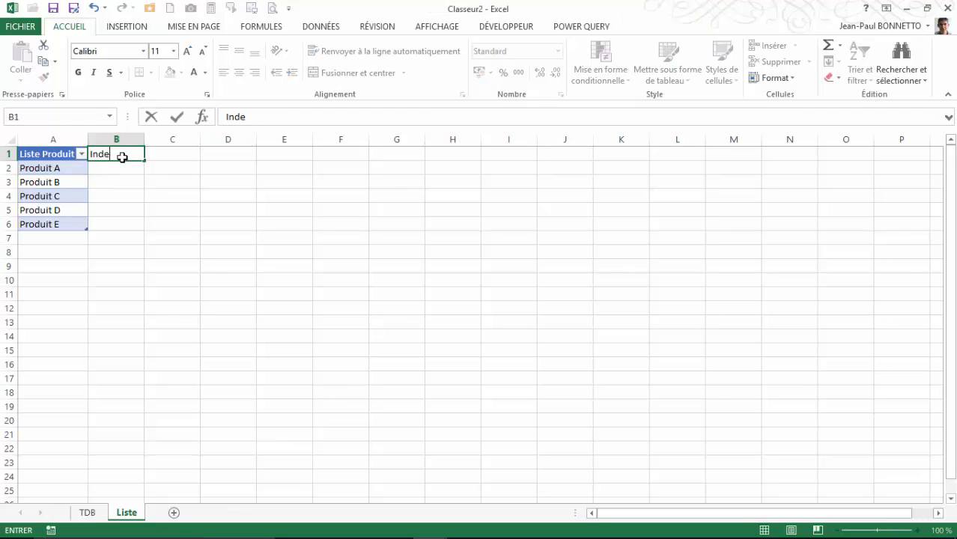
{"action": "type", "text": "x Colonne"}
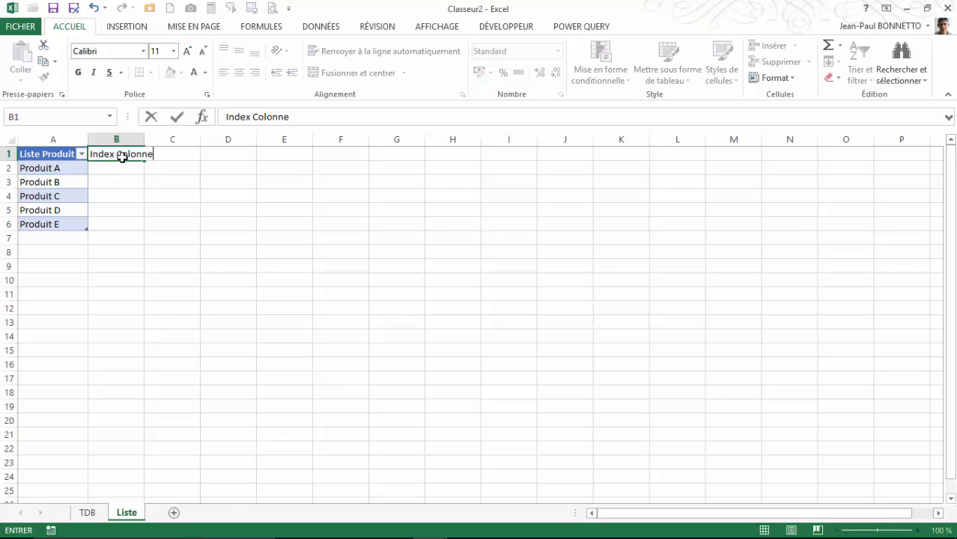
{"action": "key", "text": "Return"}
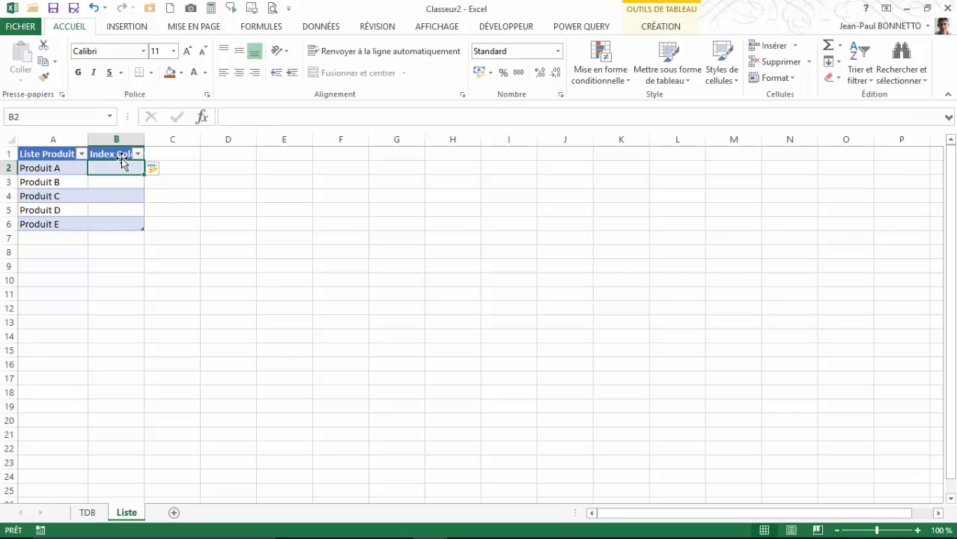
{"action": "double_click", "coordinate": [145, 140]}
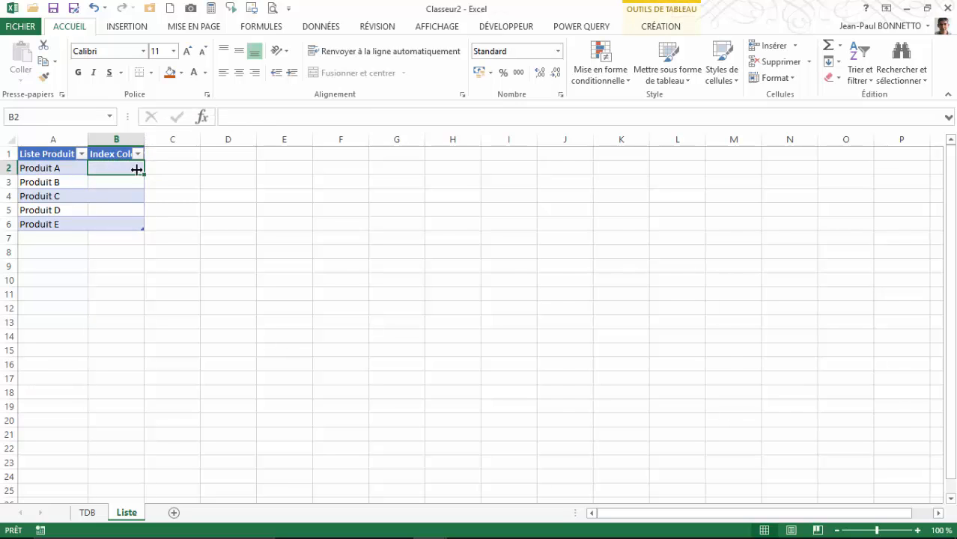
- Enter 0 as Produit A's column index in B2 of the Liste sheet and centre the index cells B2:B6
{"action": "left_click", "coordinate": [51, 169]}
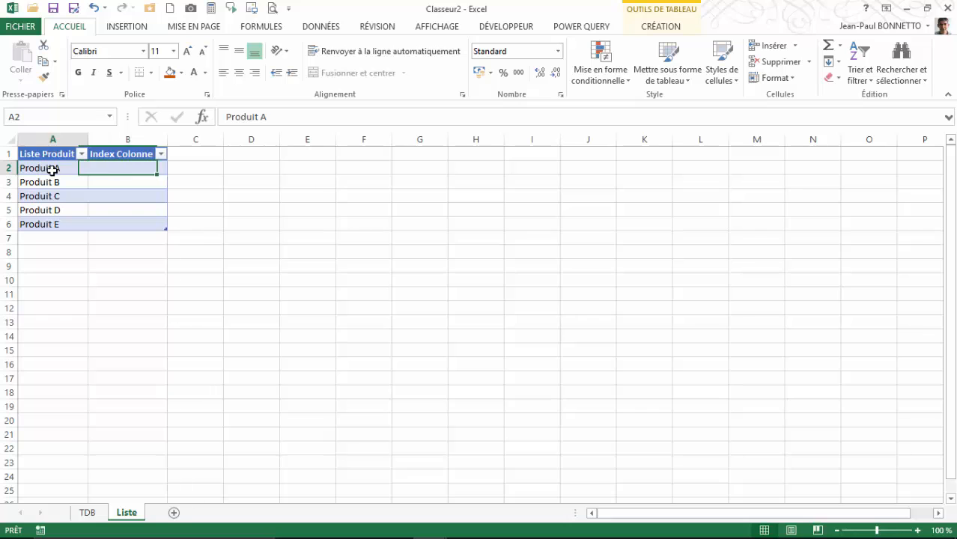
{"action": "left_click", "coordinate": [88, 513]}
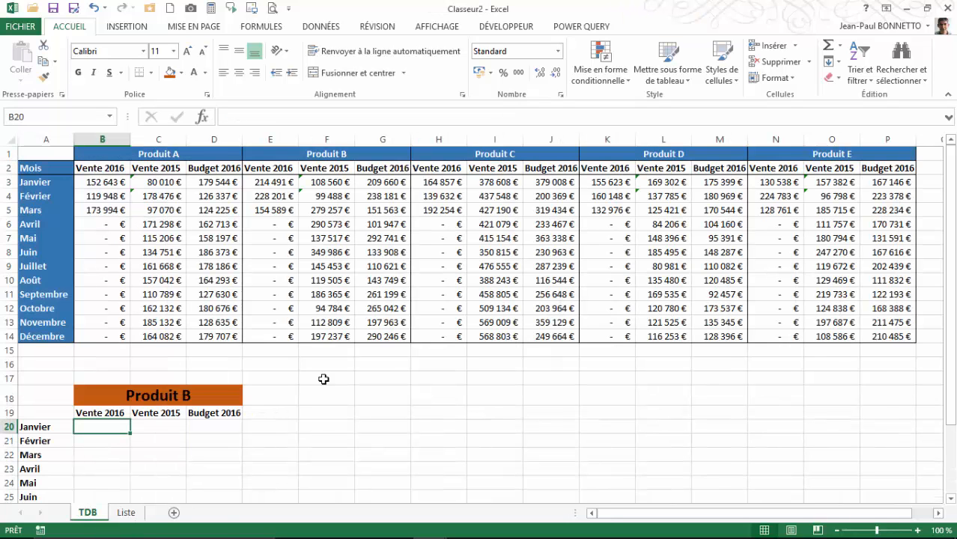
{"action": "left_click", "coordinate": [102, 182]}
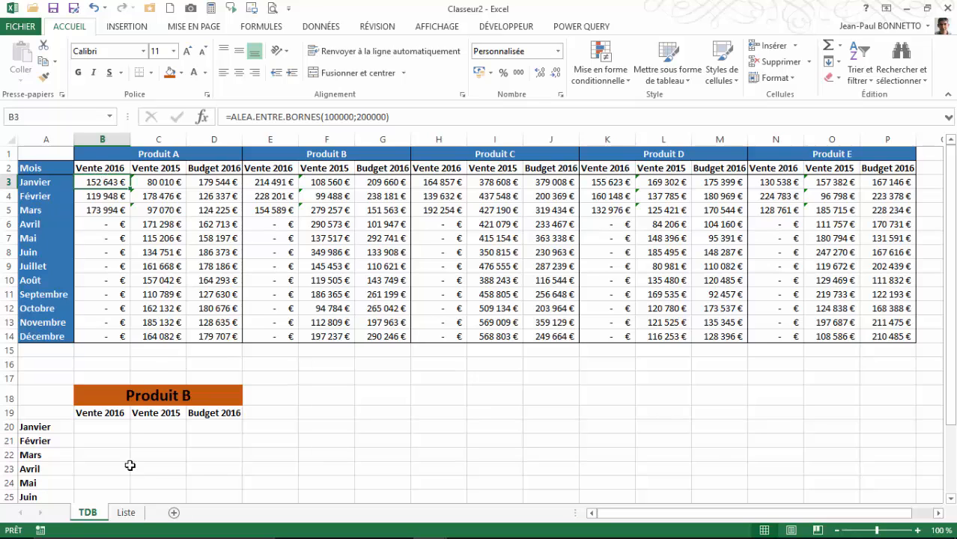
{"action": "left_click", "coordinate": [126, 512]}
{"action": "left_click", "coordinate": [124, 169]}
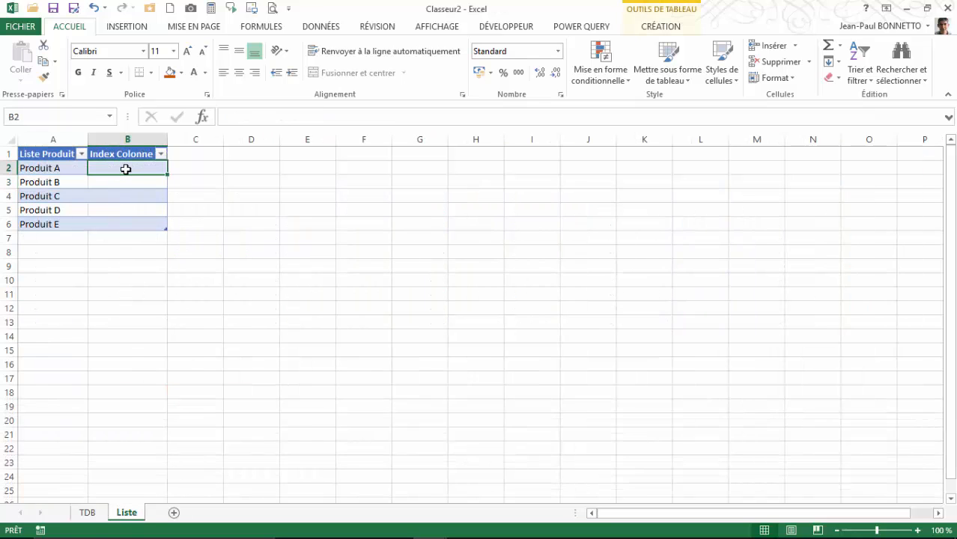
{"action": "type", "text": "0"}
{"action": "key", "text": "Return"}
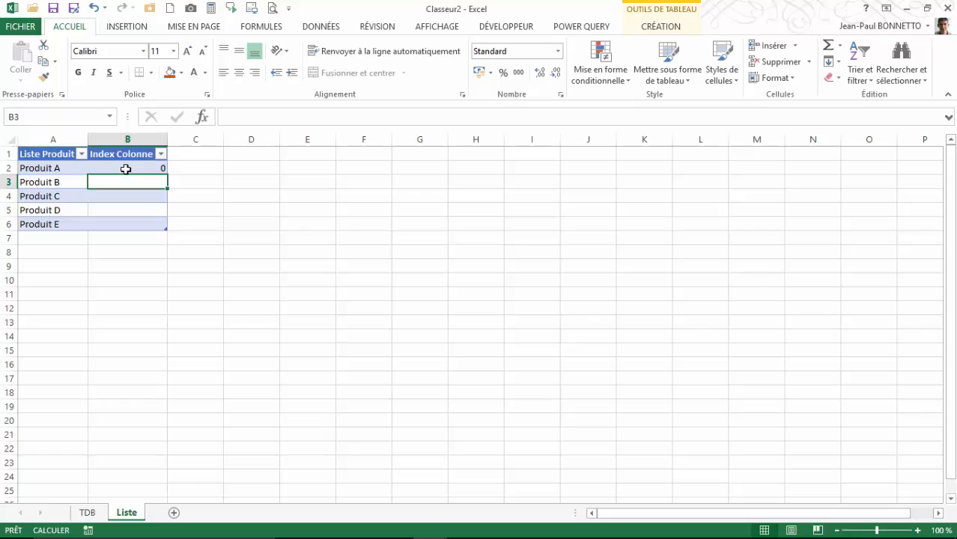
{"action": "left_click_drag", "start_coordinate": [132, 168], "coordinate": [138, 223]}
{"action": "left_click", "coordinate": [239, 72]}
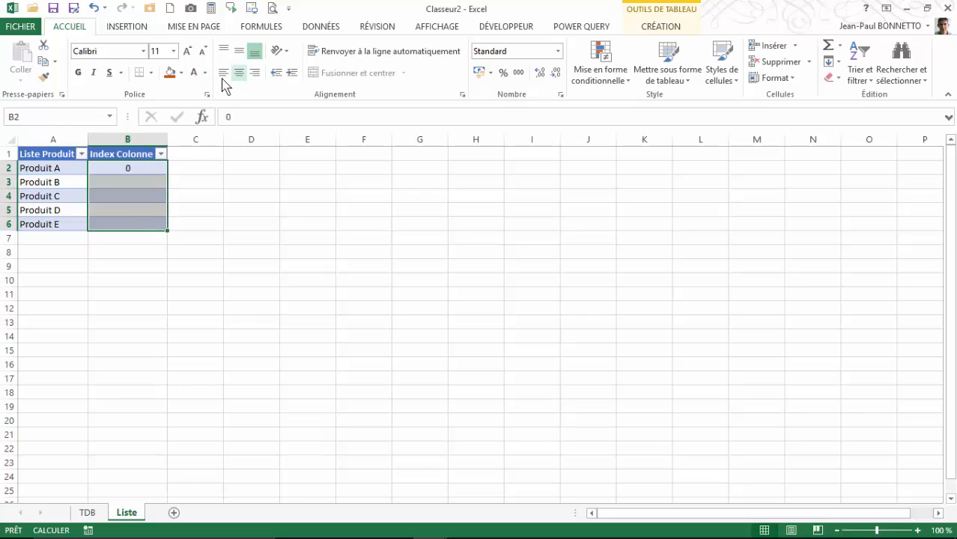
- Check Produit B's starting column on the TDB sheet and enter 3 as its column index in B3 of the Liste sheet
{"action": "left_click", "coordinate": [124, 181]}
{"action": "left_click", "coordinate": [87, 513]}
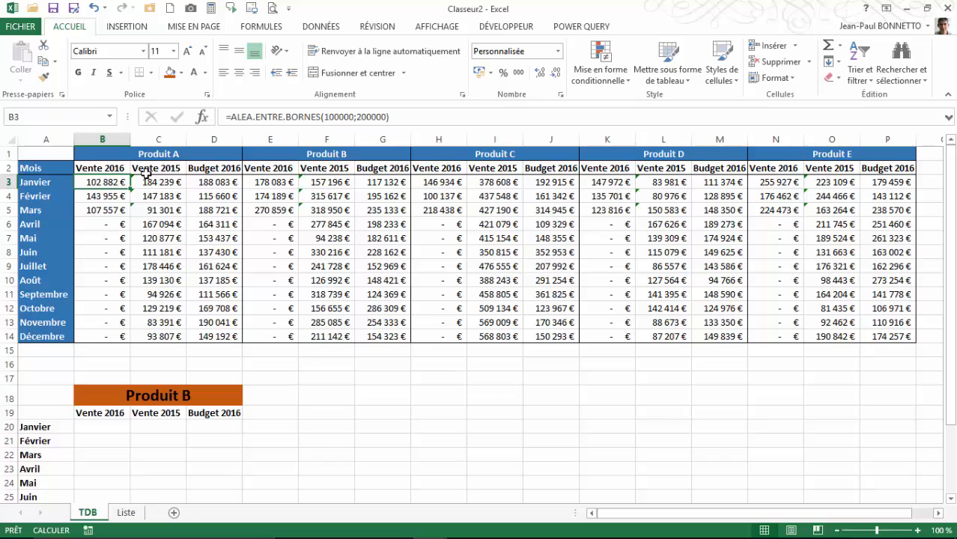
{"action": "left_click", "coordinate": [267, 183]}
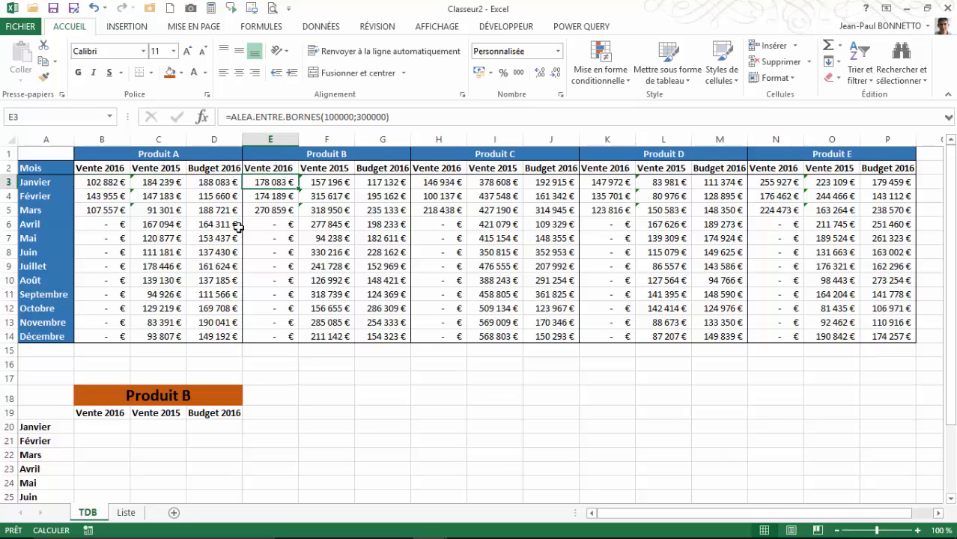
{"action": "left_click", "coordinate": [126, 513]}
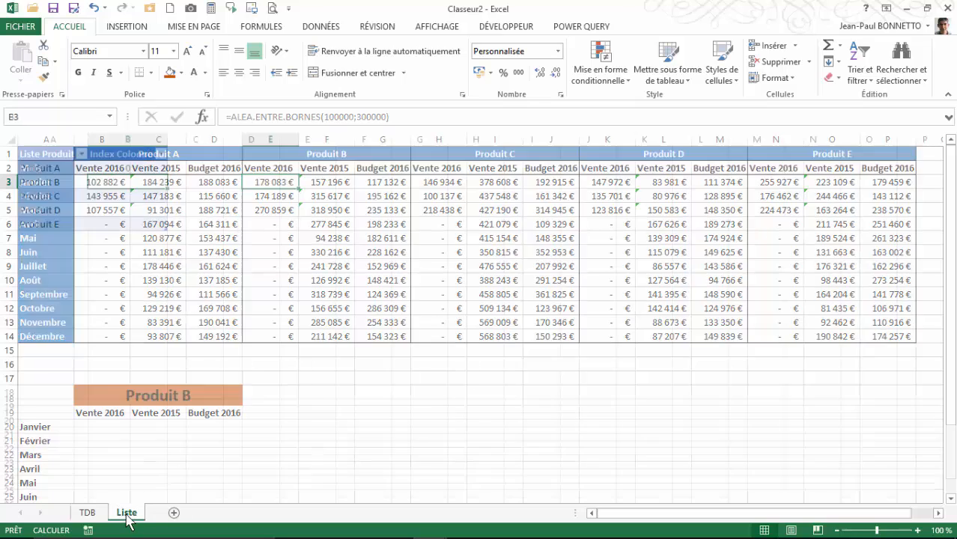
{"action": "type", "text": "3"}
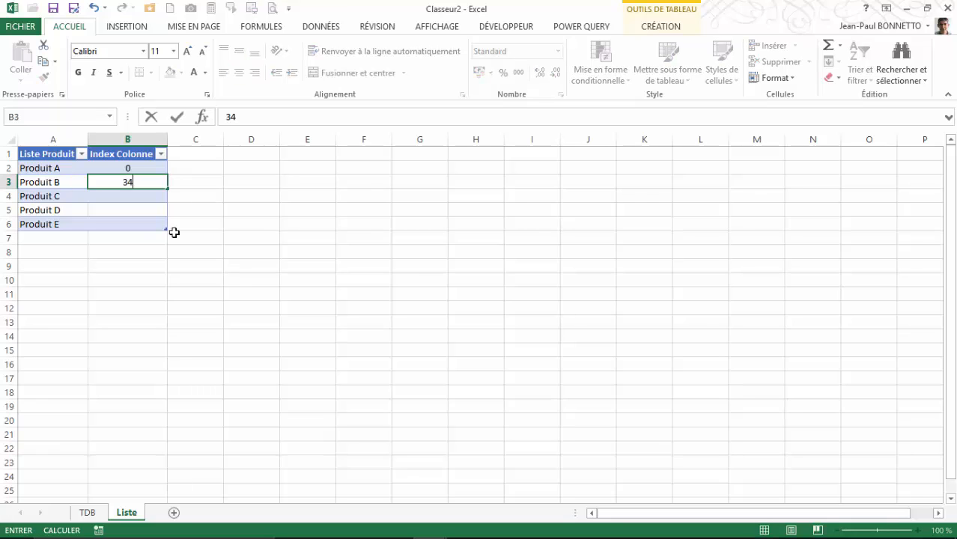
{"action": "type", "text": "4"}
{"action": "key", "text": "BackSpace"}
{"action": "key", "text": "Return"}
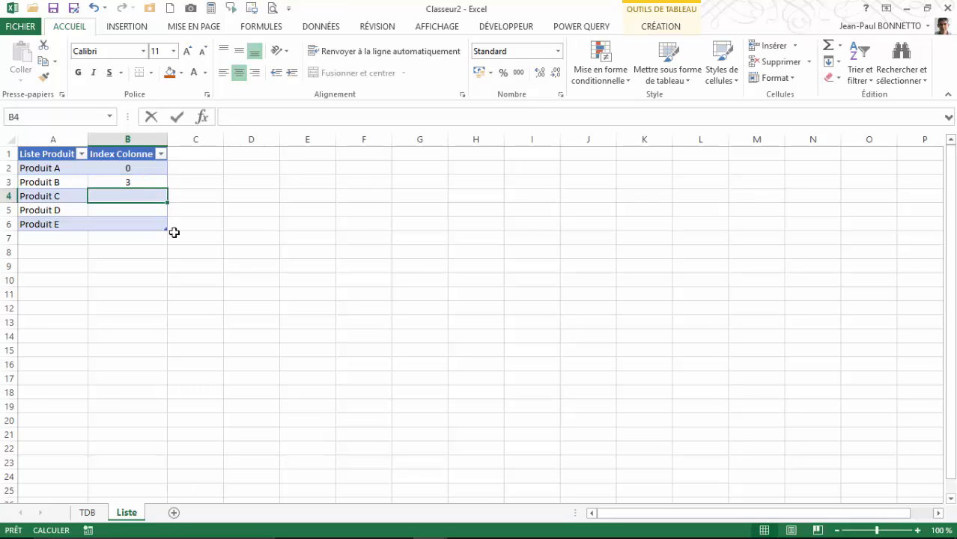
- Enter the column indexes 6, 9 and 12 for Produit C, D and E in B4:B6
{"action": "type", "text": "6"}
{"action": "key", "text": "Return"}
{"action": "type", "text": "9"}
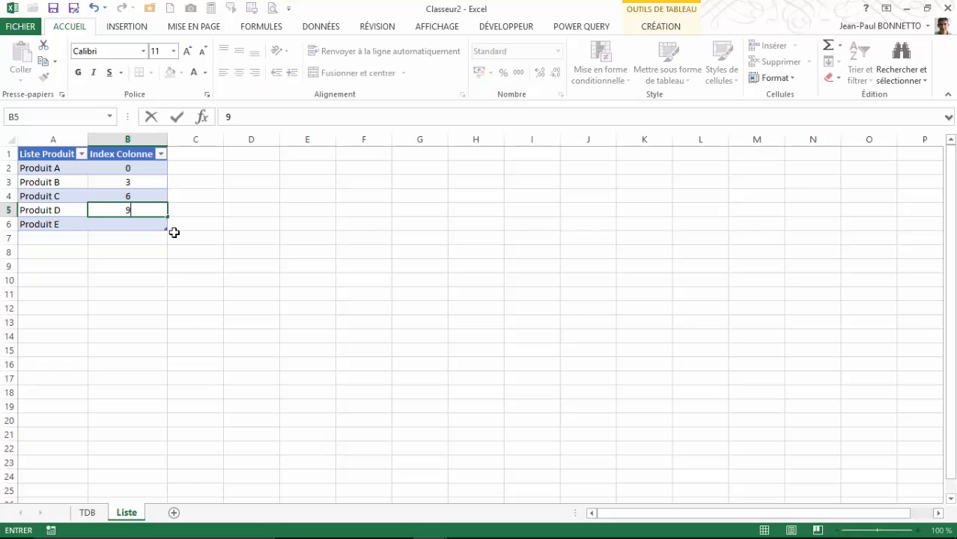
{"action": "key", "text": "Return"}
{"action": "type", "text": "12"}
{"action": "key", "text": "Return"}
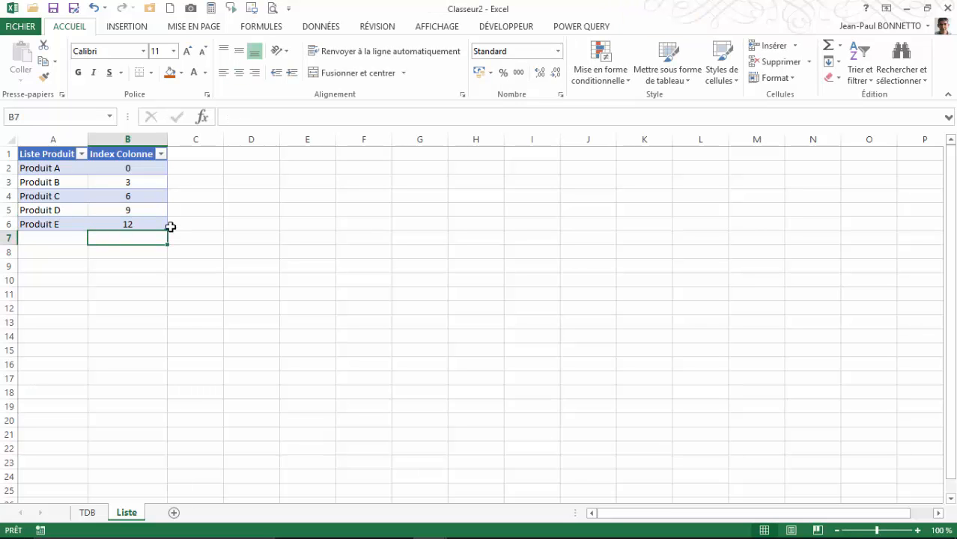
- Examine on the TDB sheet how far each product's January Vente 2016 cell in row 3 is offset from B3
{"action": "left_click", "coordinate": [116, 166]}
{"action": "left_click", "coordinate": [87, 513]}
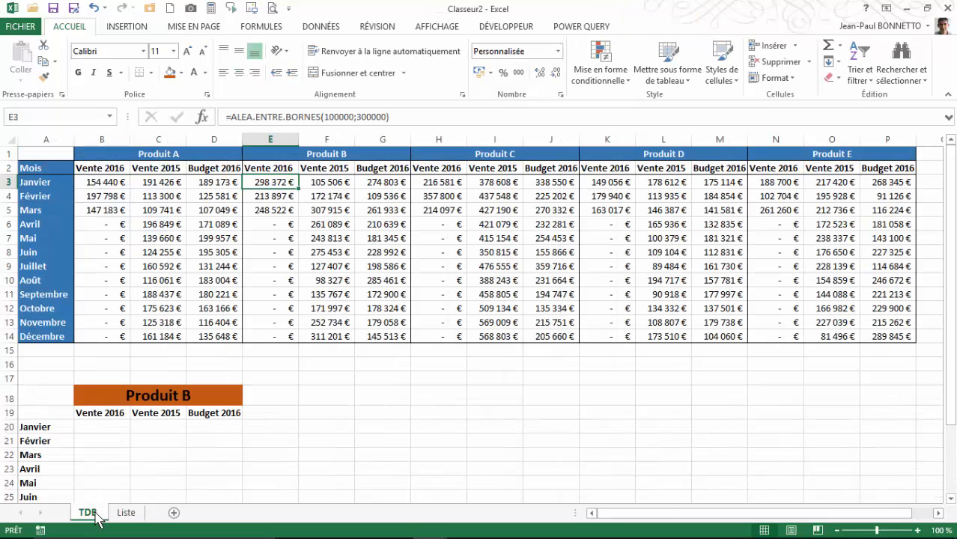
{"action": "left_click", "coordinate": [104, 184]}
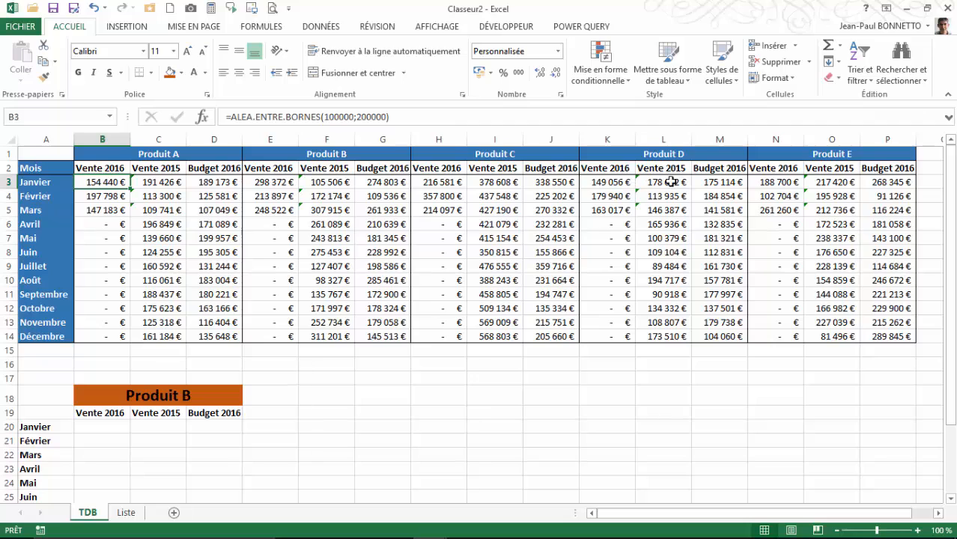
{"action": "left_click", "coordinate": [774, 185]}
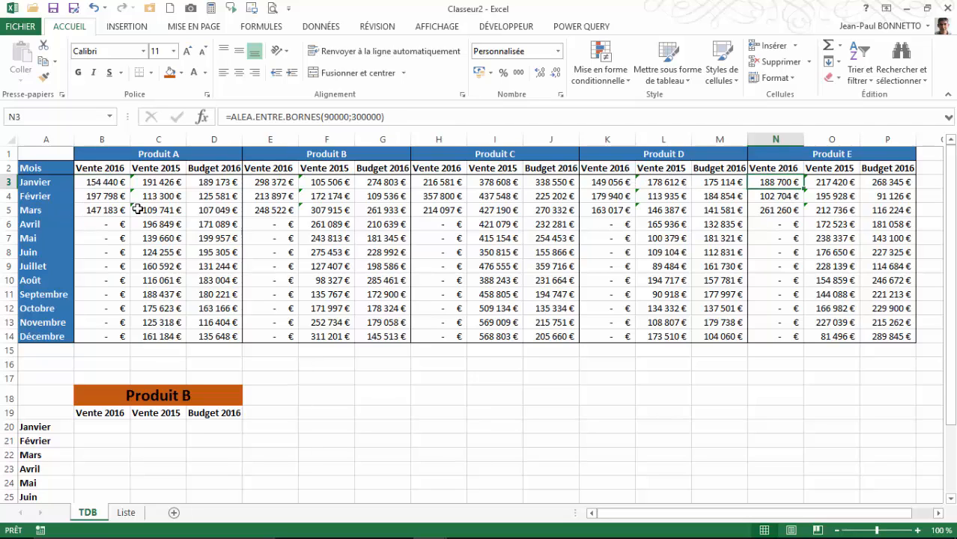
{"action": "left_click", "coordinate": [103, 182]}
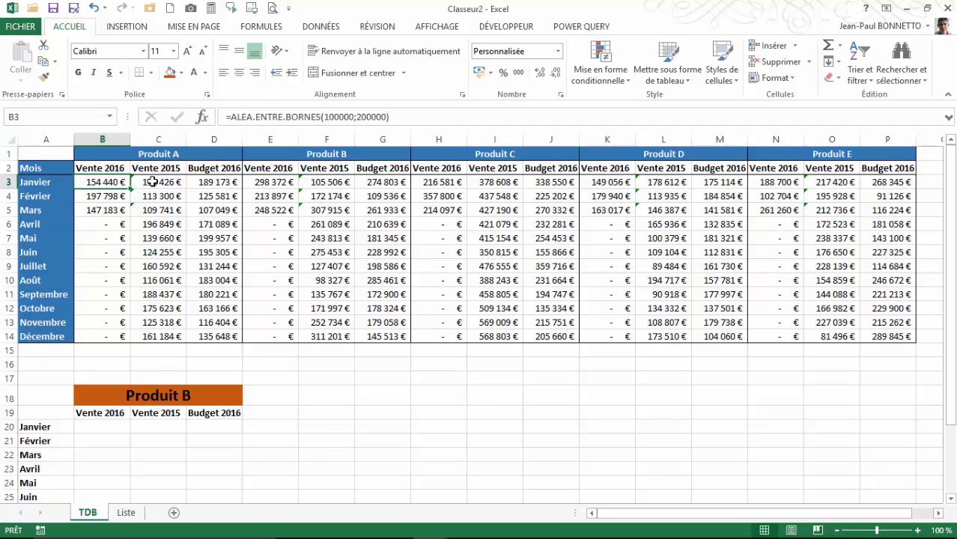
{"action": "left_click", "coordinate": [278, 183]}
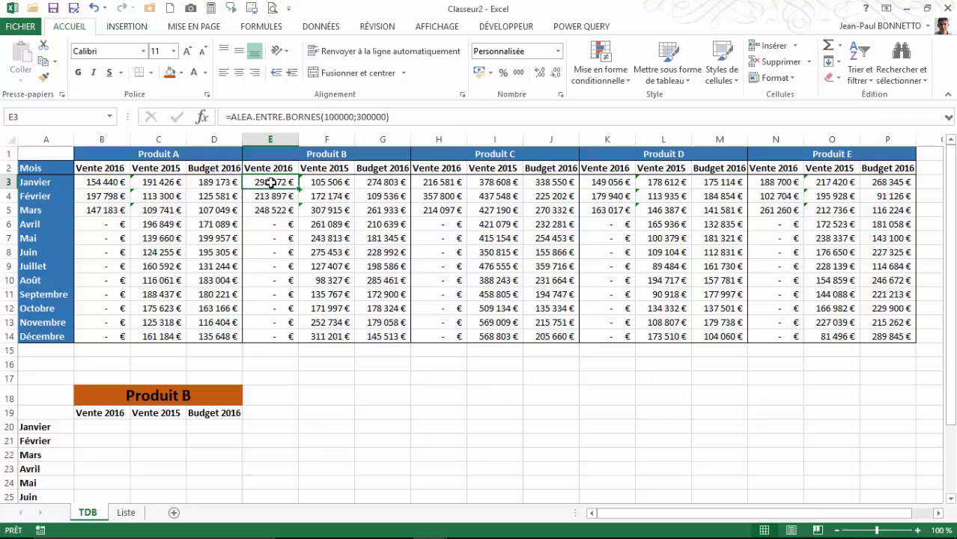
{"action": "left_click", "coordinate": [446, 185]}
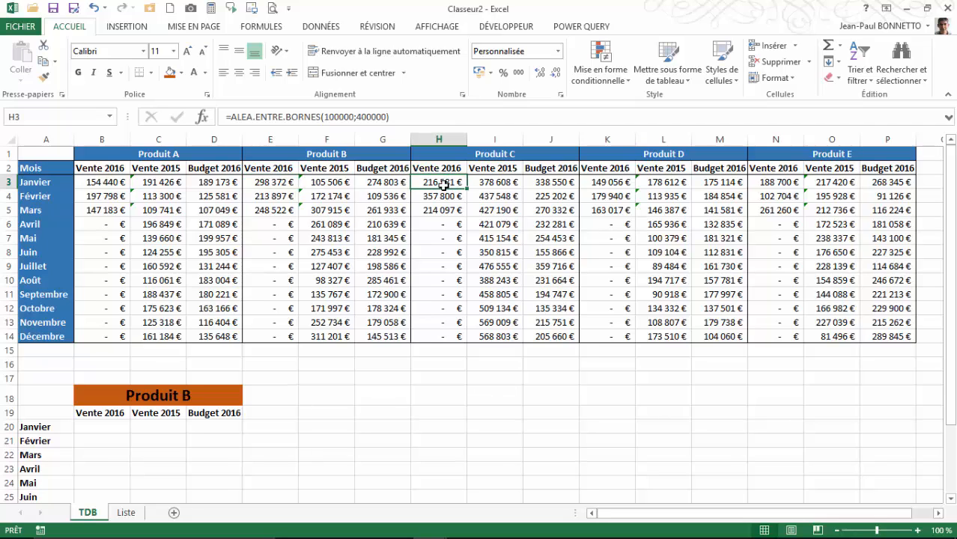
{"action": "left_click", "coordinate": [588, 185]}
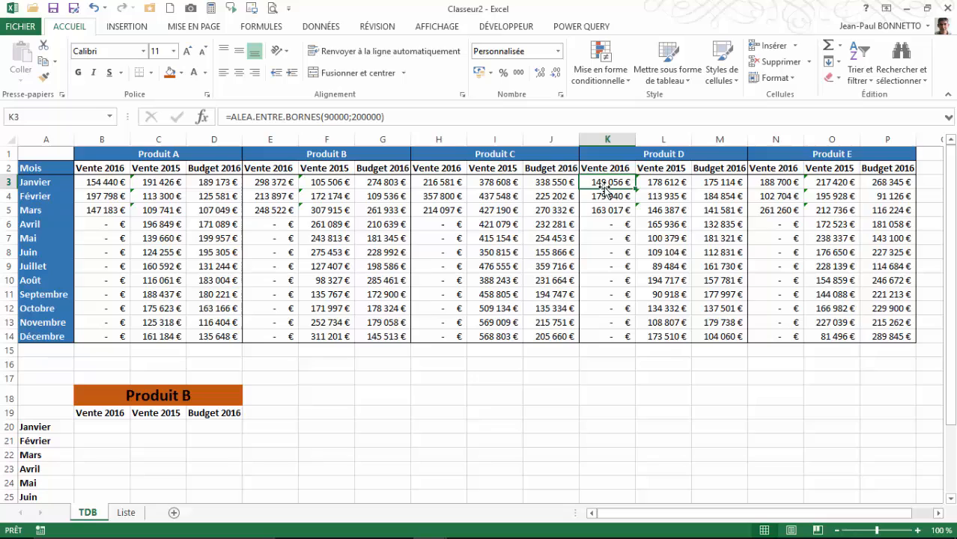
{"action": "left_click", "coordinate": [764, 185]}
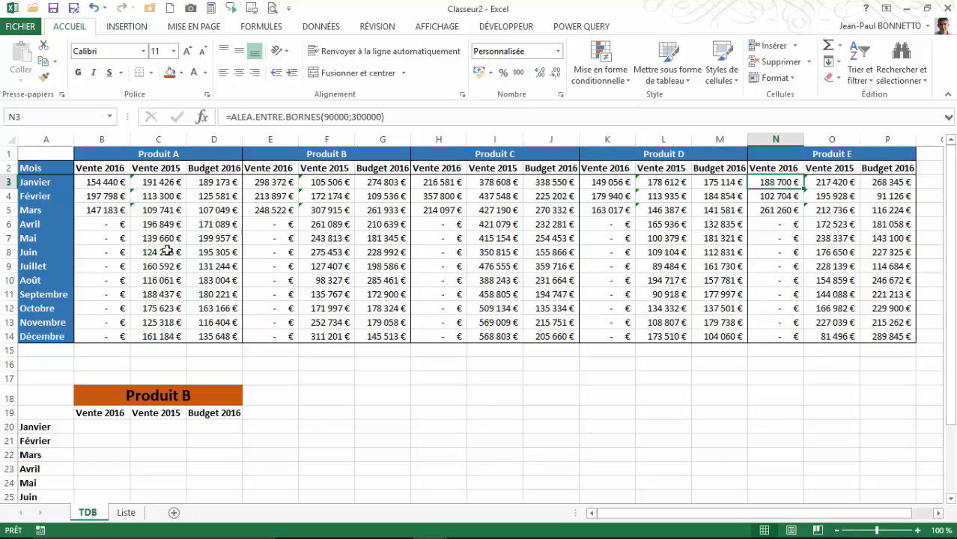
- Start a DECALER formula in summary cell B20 with B3 as its reference cell
{"action": "left_click", "coordinate": [113, 431]}
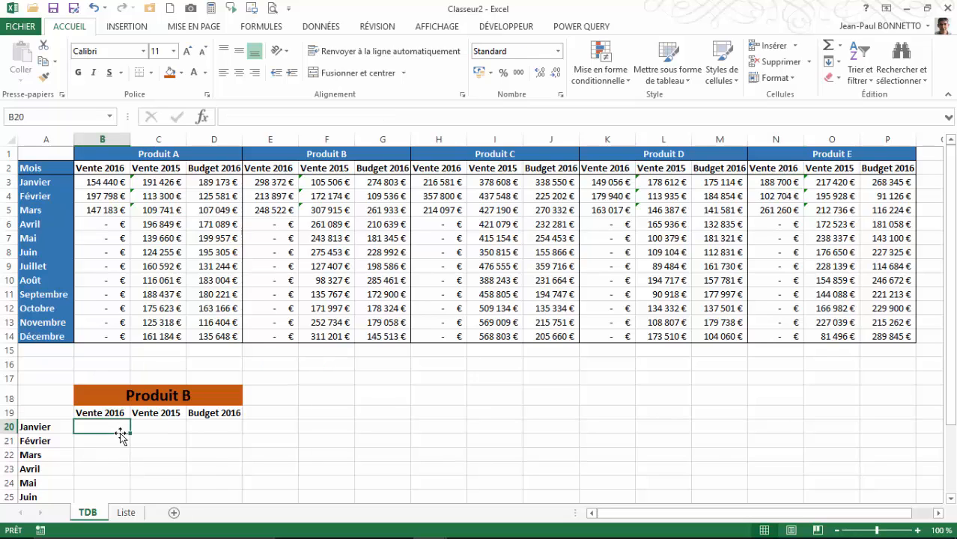
{"action": "type", "text": "="}
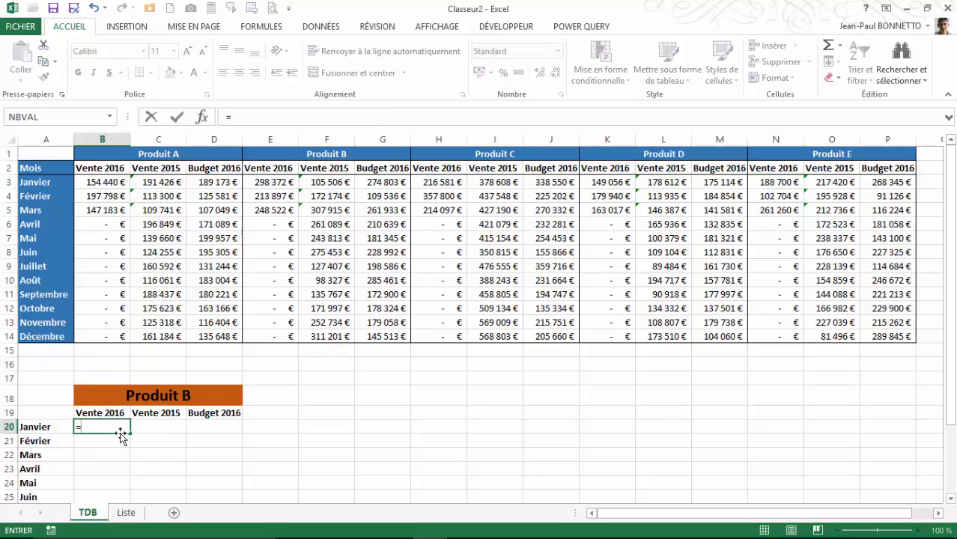
{"action": "type", "text": "decaler"}
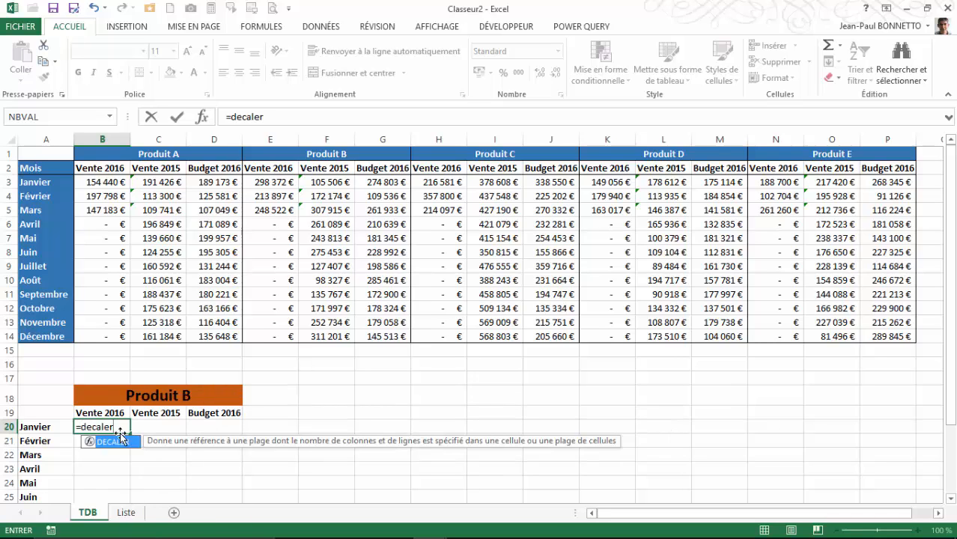
{"action": "type", "text": "("}
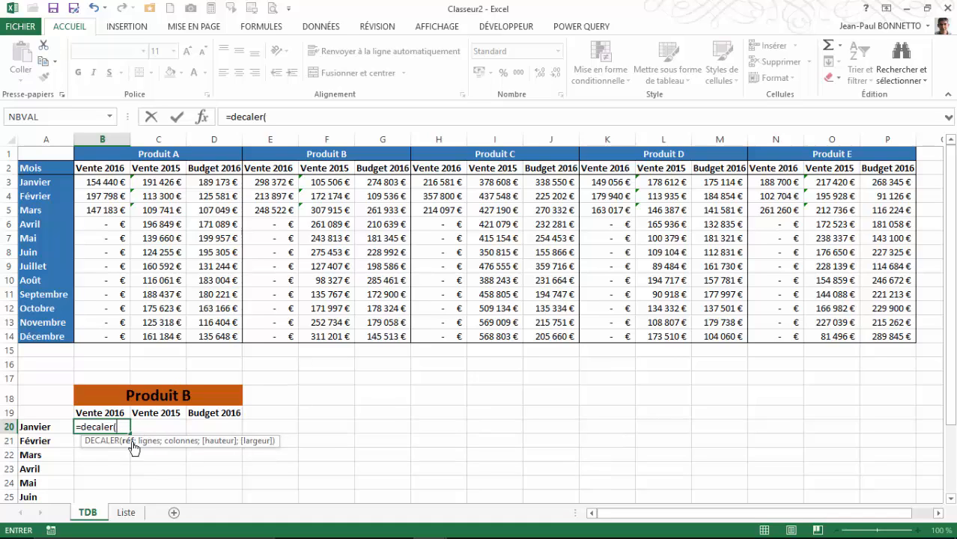
{"action": "left_click", "coordinate": [102, 184]}
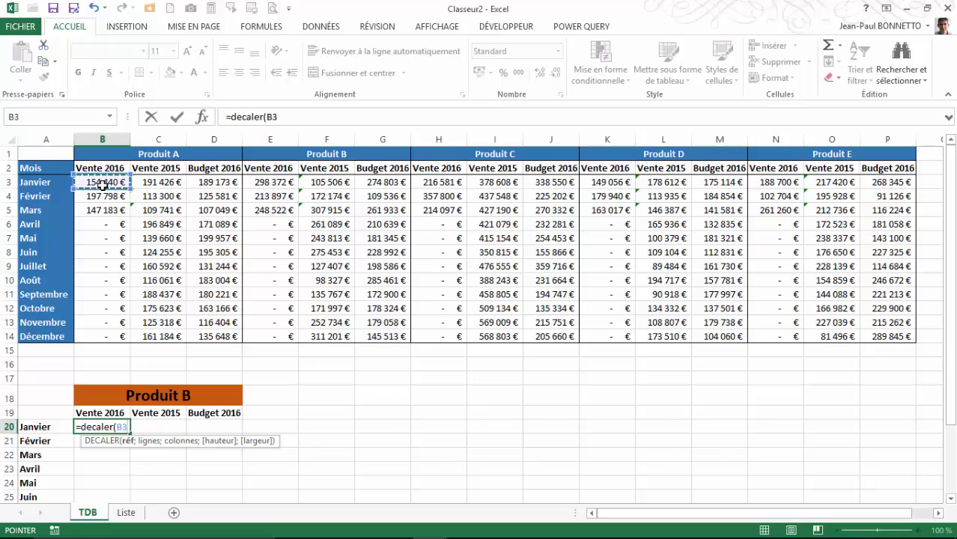
{"action": "type", "text": ";"}
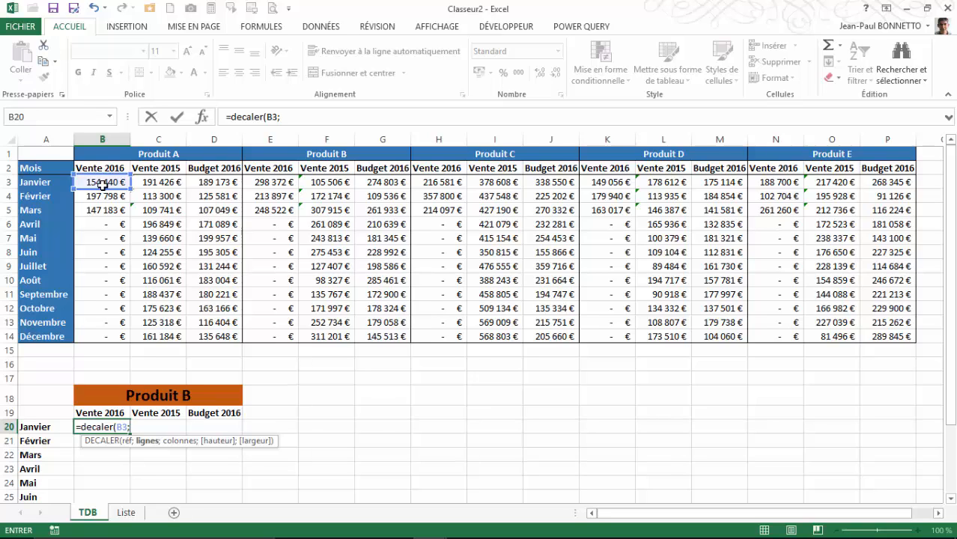
- In B20's DECALER formula, leave the rows argument empty and nest a RECHERCHEV as the columns argument with $B$18 as lookup value
{"action": "type", "text": ";"}
{"action": "type", "text": "reche"}
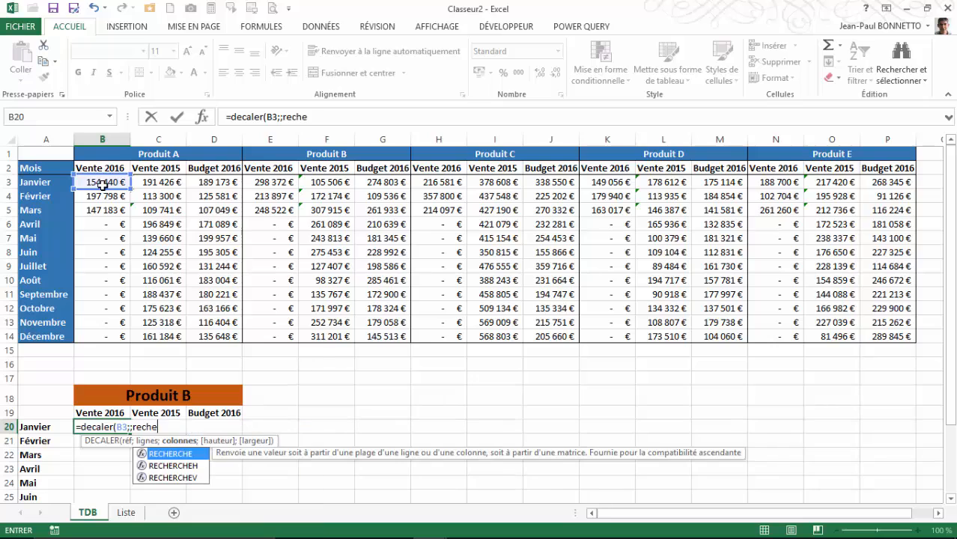
{"action": "type", "text": "r"}
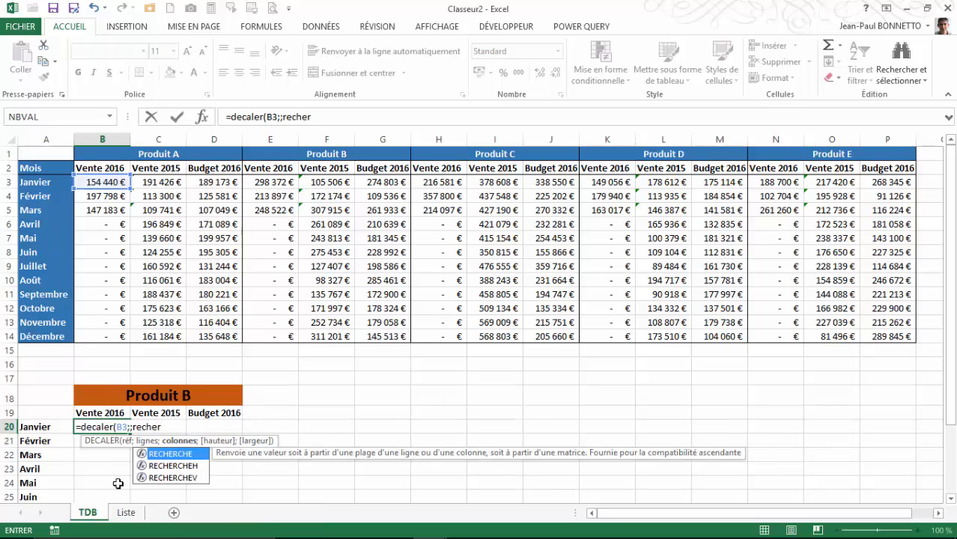
{"action": "double_click", "coordinate": [140, 477]}
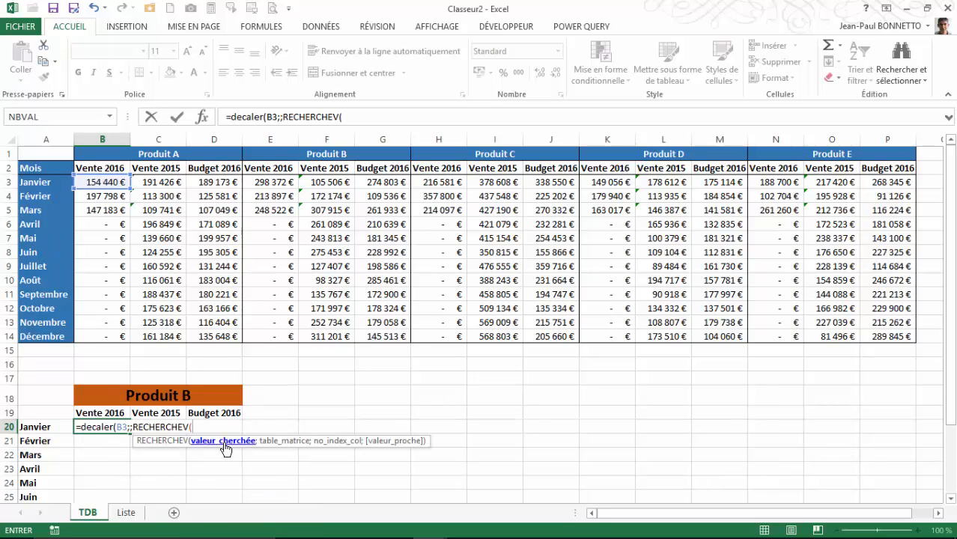
{"action": "left_click", "coordinate": [147, 398]}
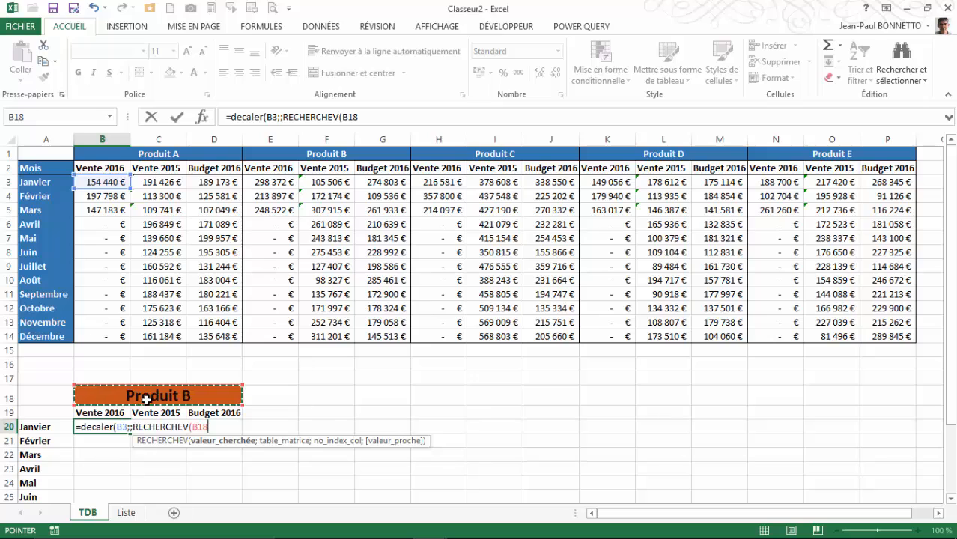
{"action": "key", "text": "F4"}
{"action": "type", "text": ";"}
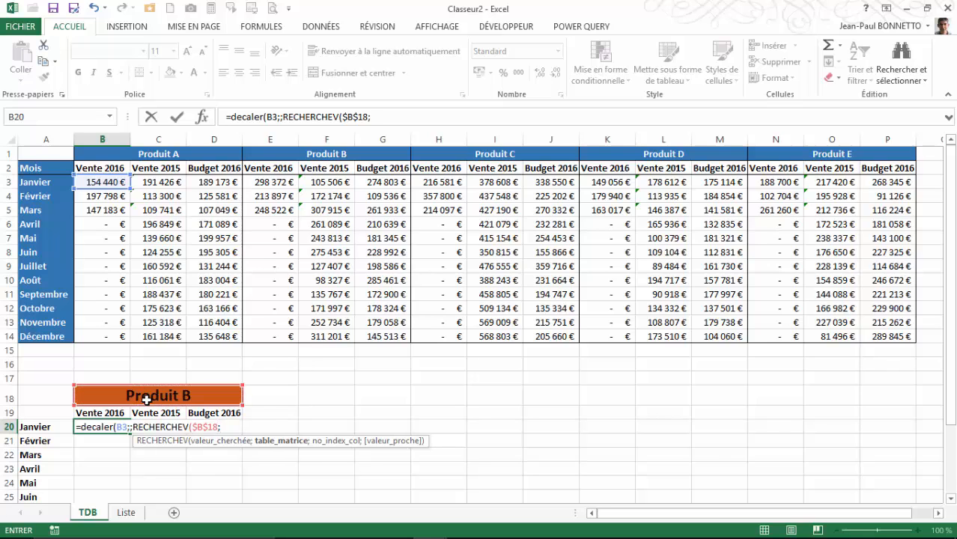
- Complete the RECHERCHEV with the whole TProduit table on the Liste sheet, column 2 and exact match FAUX, and validate the formula
{"action": "left_click", "coordinate": [126, 512]}
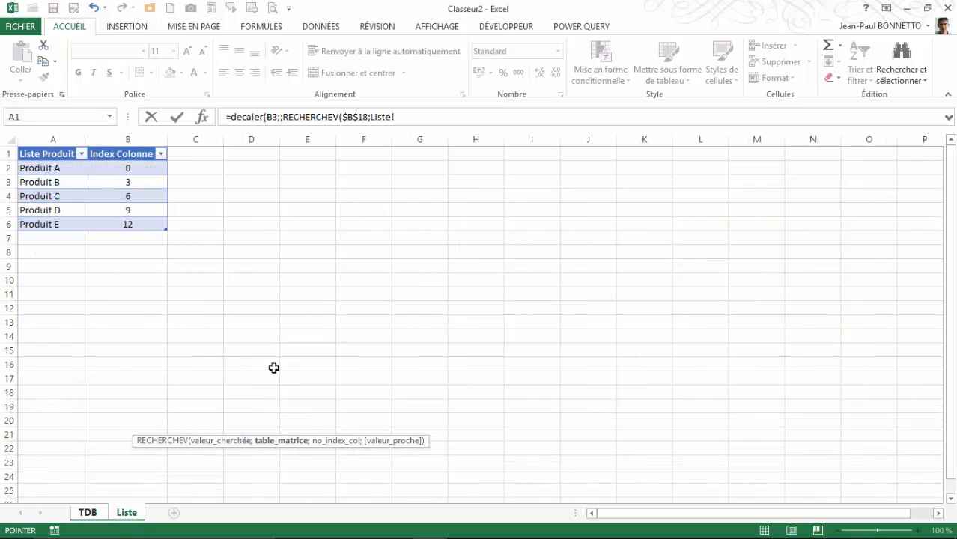
{"action": "left_click_drag", "start_coordinate": [41, 157], "coordinate": [147, 224]}
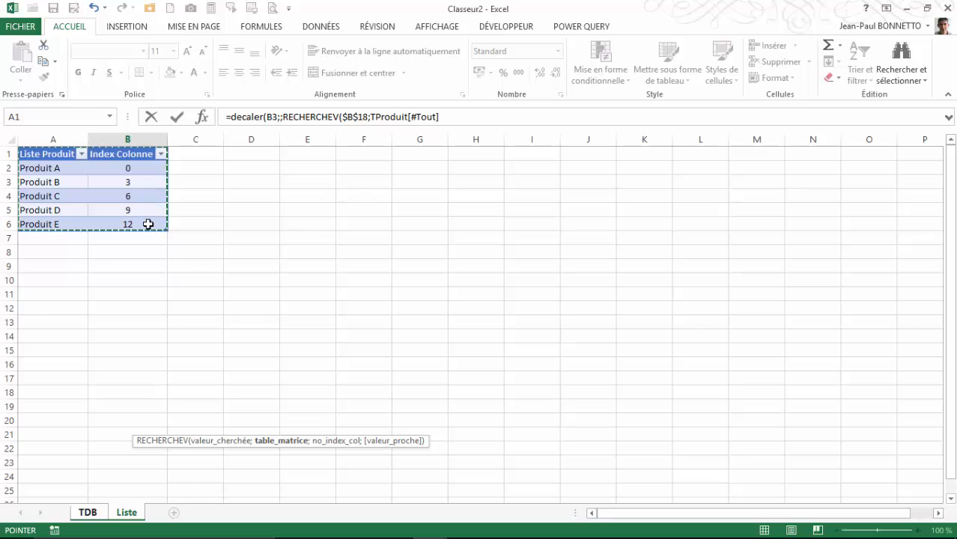
{"action": "type", "text": ";"}
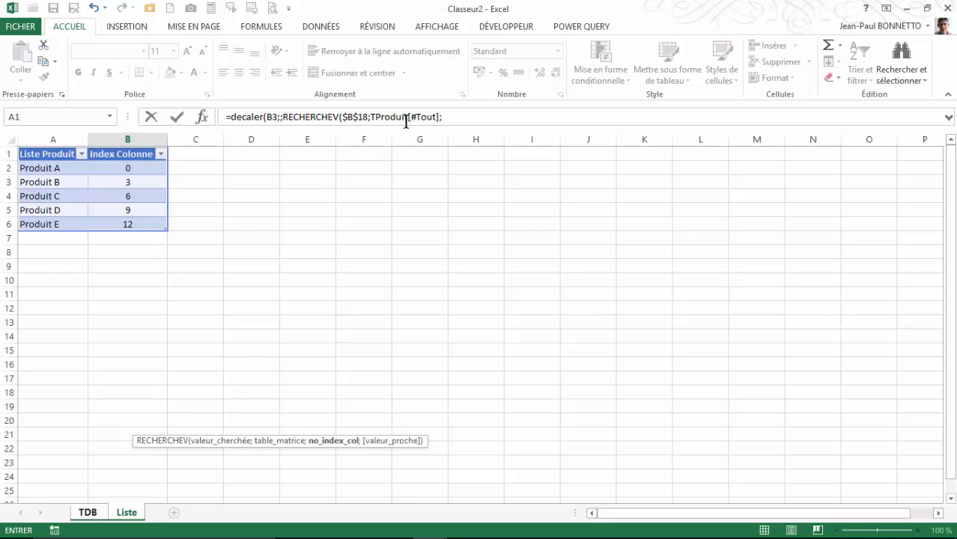
{"action": "left_click", "coordinate": [460, 117]}
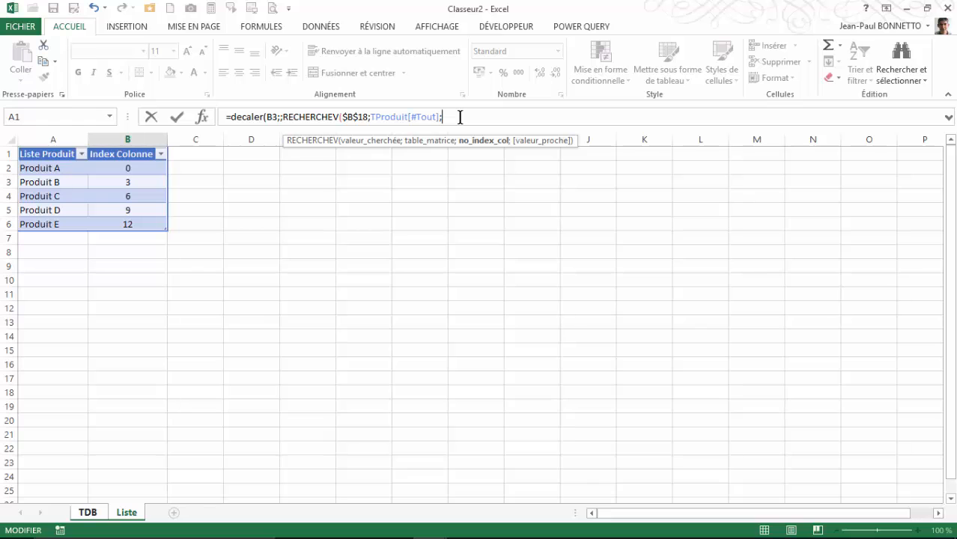
{"action": "type", "text": ";"}
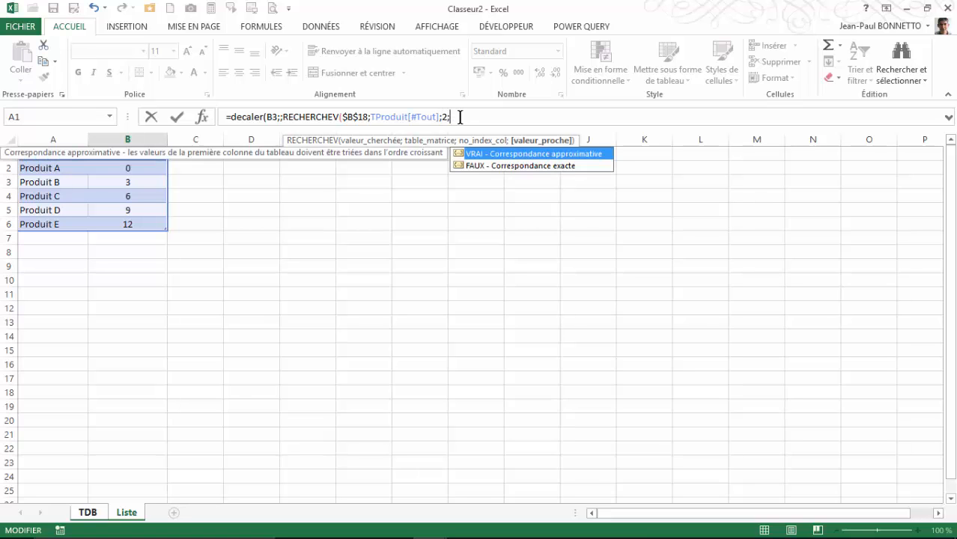
{"action": "double_click", "coordinate": [485, 166]}
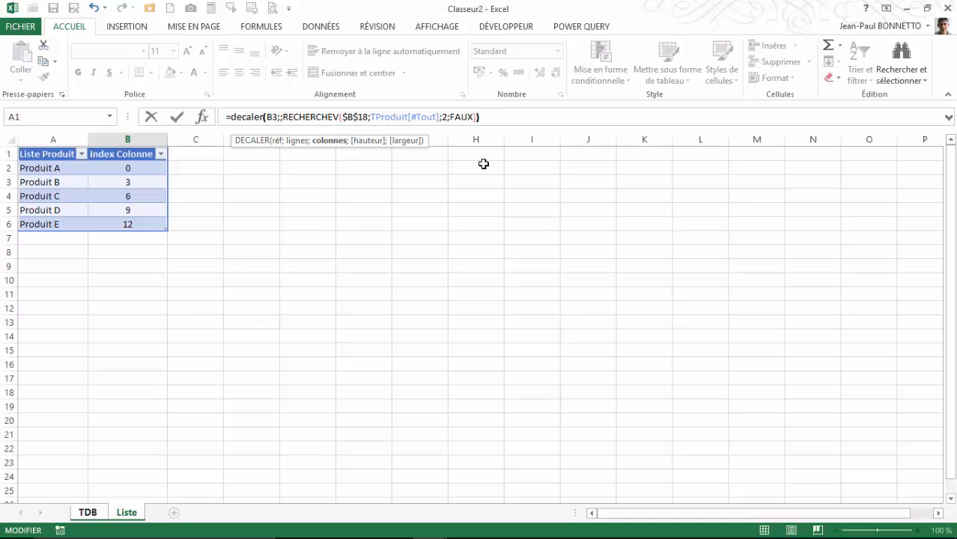
{"action": "type", "text": ")"}
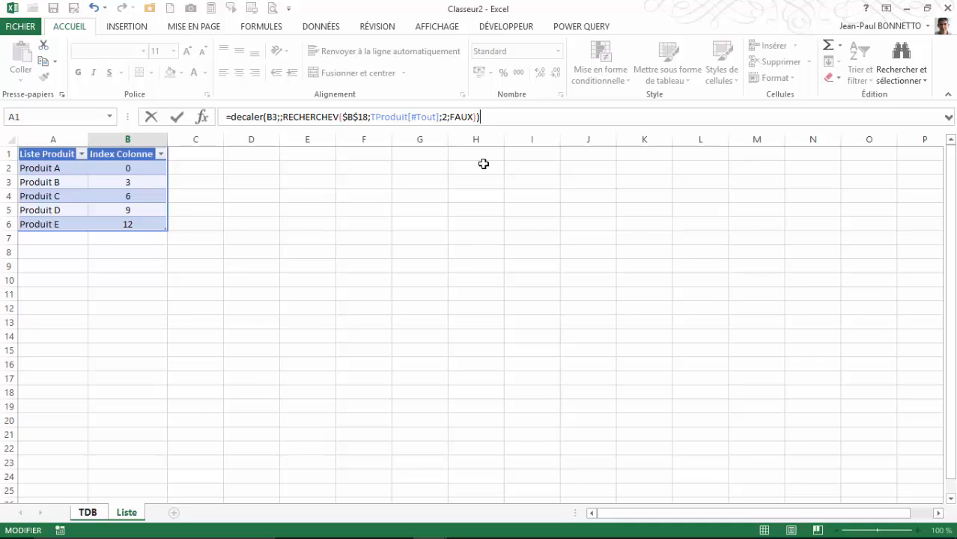
{"action": "key", "text": "Return"}
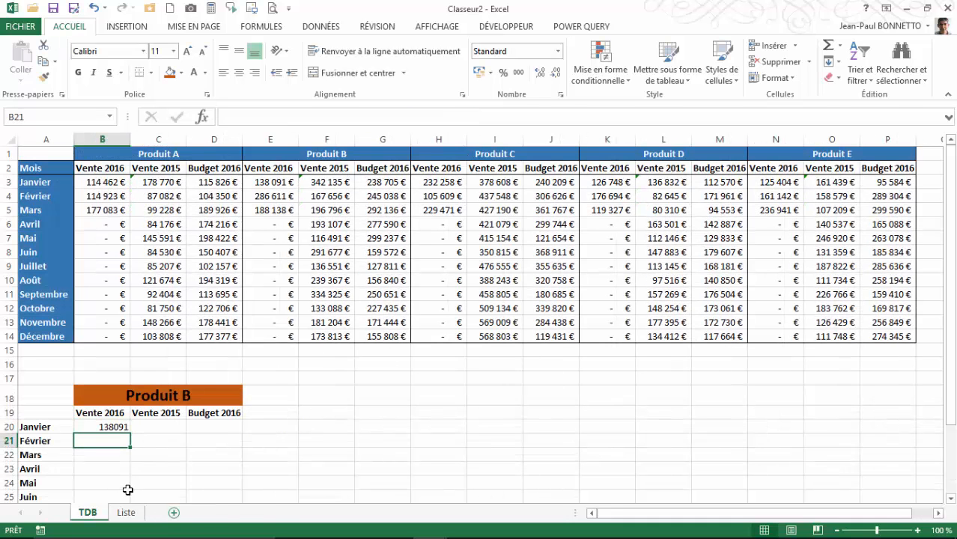
- Compare B20 with Produit B's January Vente 2016 in E3 and format B20 as euro accounting without decimals
{"action": "left_click", "coordinate": [102, 426]}
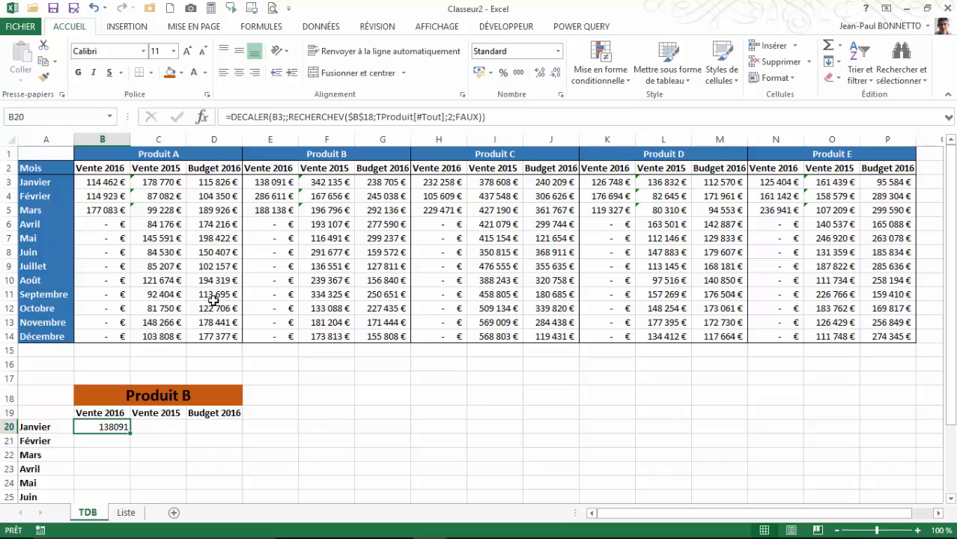
{"action": "left_click", "coordinate": [271, 182]}
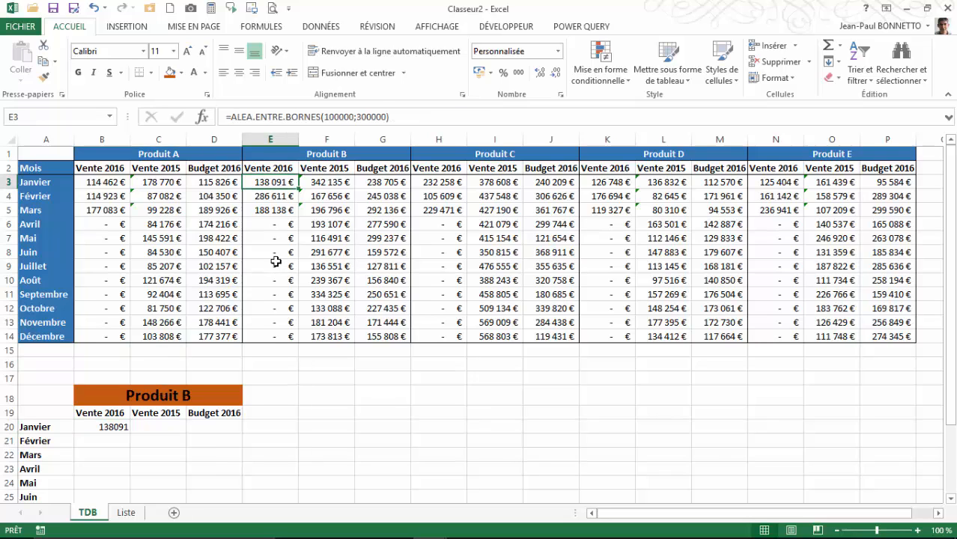
{"action": "left_click", "coordinate": [122, 426]}
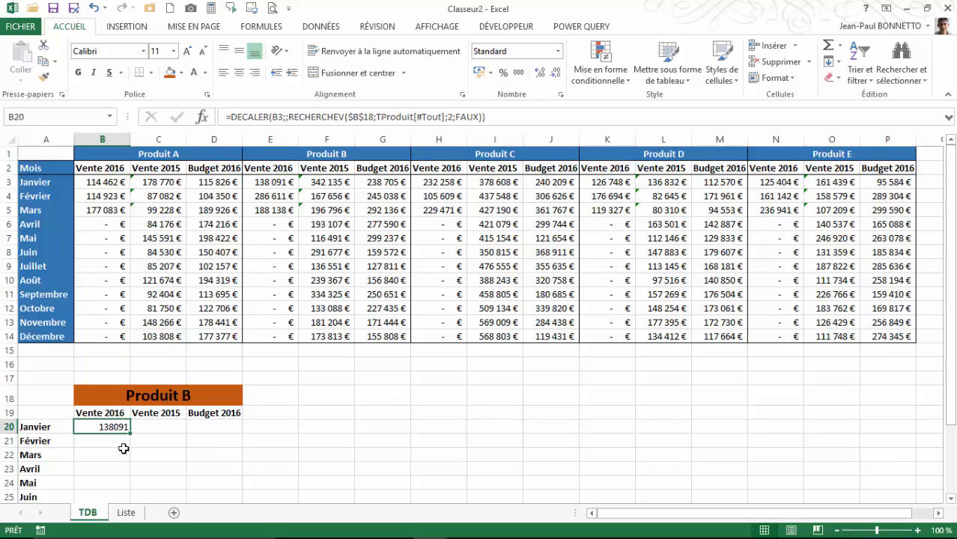
{"action": "left_click", "coordinate": [479, 72]}
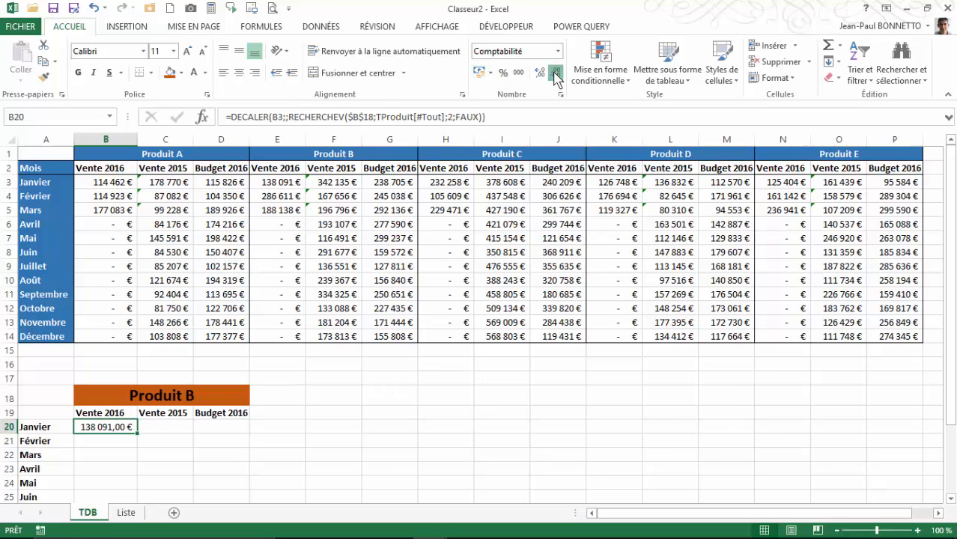
{"action": "left_click", "coordinate": [555, 74]}
{"action": "left_click", "coordinate": [555, 74]}
- Test the B18 product selector with Produit A and compare B20 with the January Vente 2016 value in B3
{"action": "left_click", "coordinate": [156, 393]}
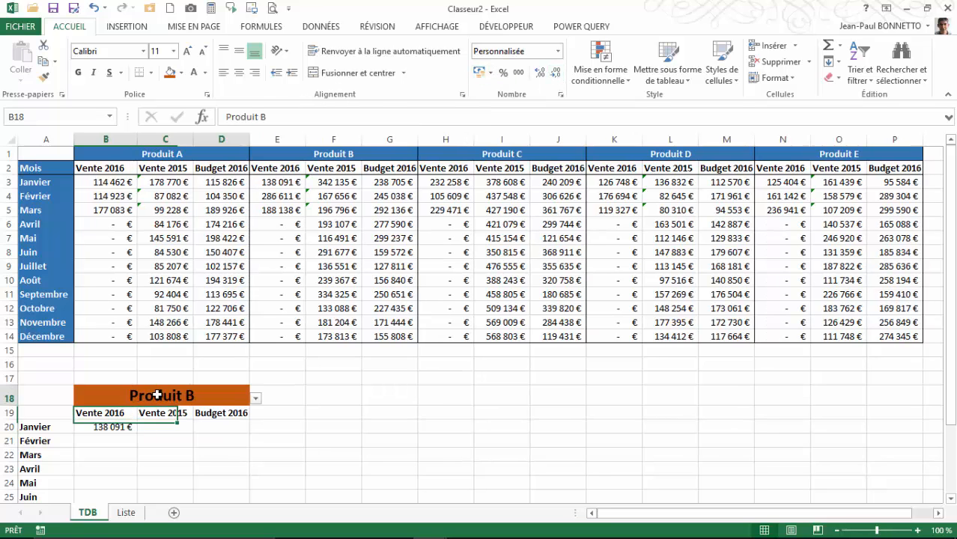
{"action": "left_click", "coordinate": [256, 392]}
{"action": "left_click", "coordinate": [205, 395]}
{"action": "left_click", "coordinate": [256, 399]}
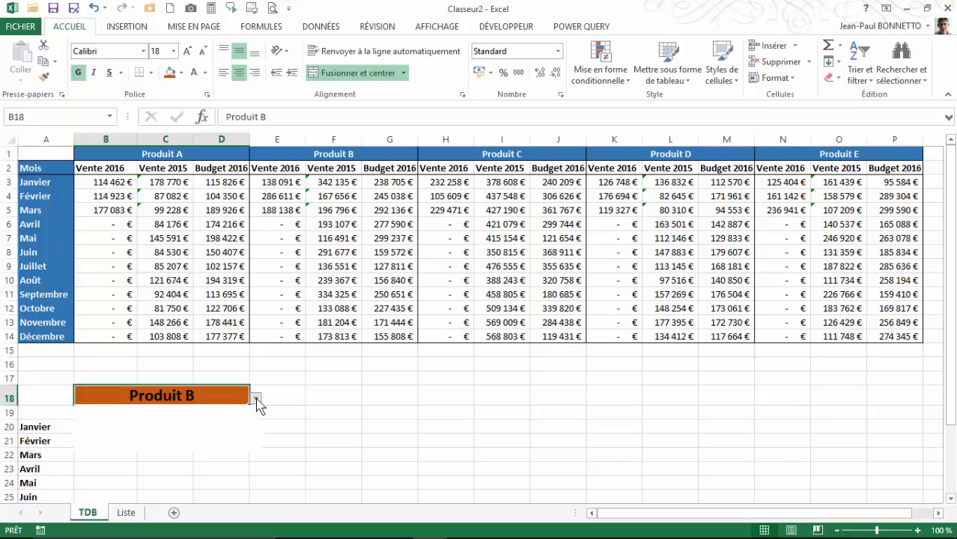
{"action": "left_click", "coordinate": [101, 410]}
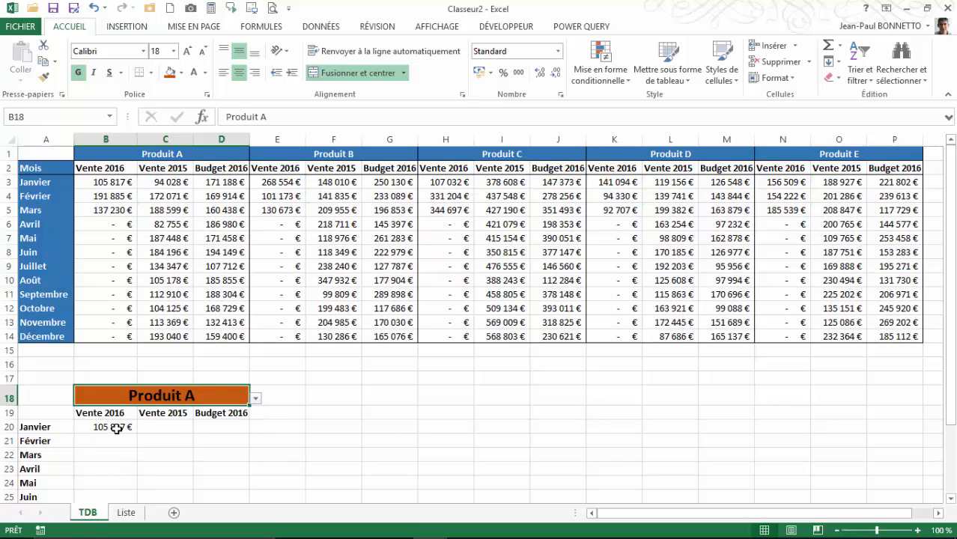
{"action": "left_click", "coordinate": [116, 428]}
{"action": "left_click", "coordinate": [111, 183]}
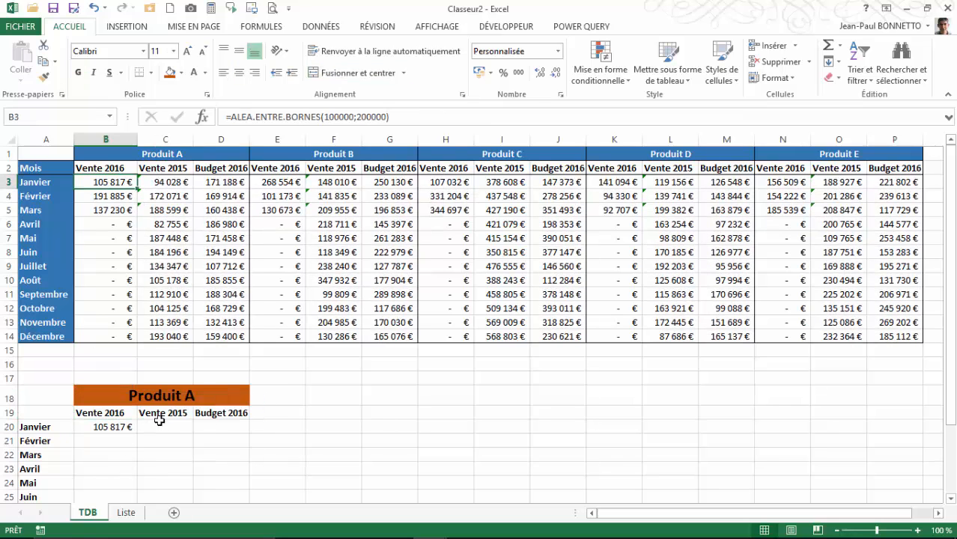
- Test the B18 selector with Produit E and compare B20 with the January Vente 2016 value in N3
{"action": "left_click", "coordinate": [187, 396]}
{"action": "left_click", "coordinate": [256, 398]}
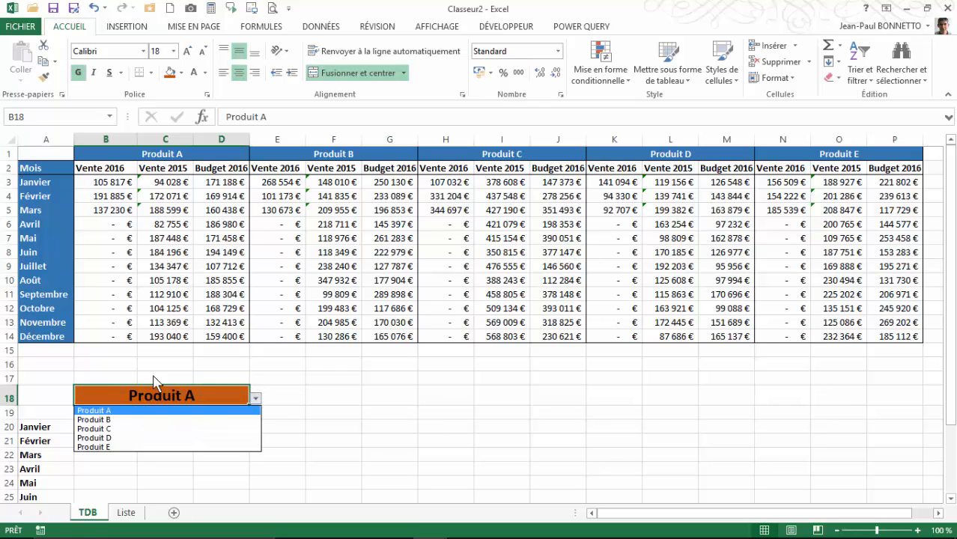
{"action": "left_click", "coordinate": [107, 443]}
{"action": "left_click", "coordinate": [104, 432]}
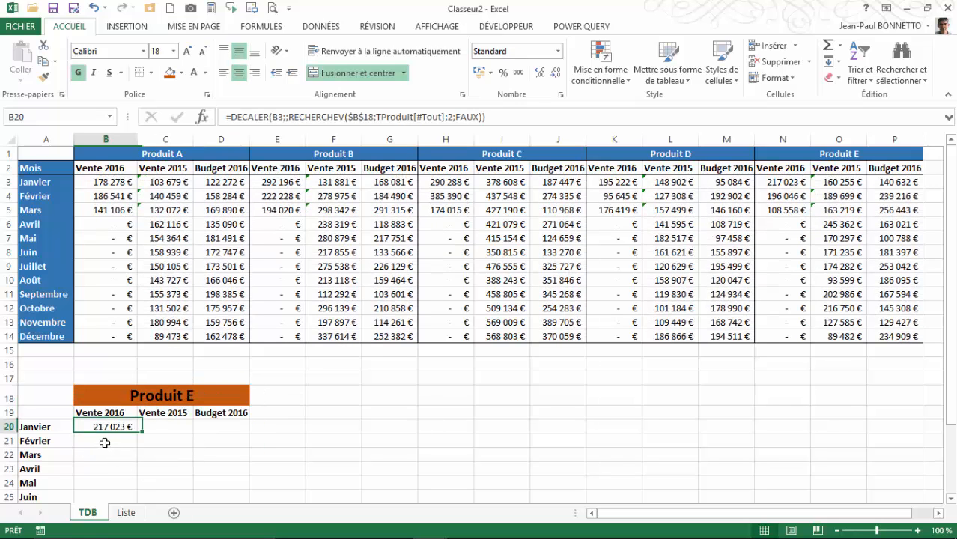
{"action": "left_click", "coordinate": [783, 183]}
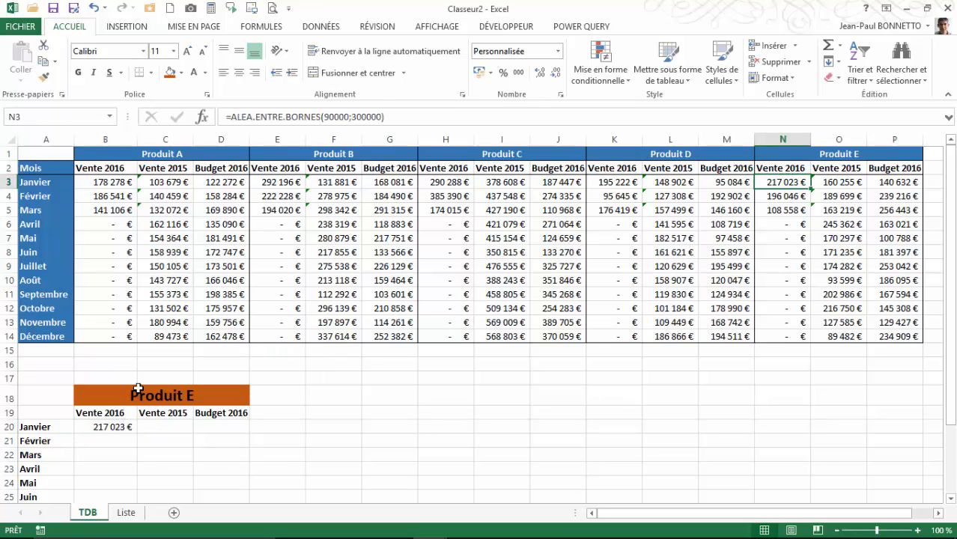
- Fill the B20 formula across and down the summary table through D31
{"action": "left_click", "coordinate": [122, 428]}
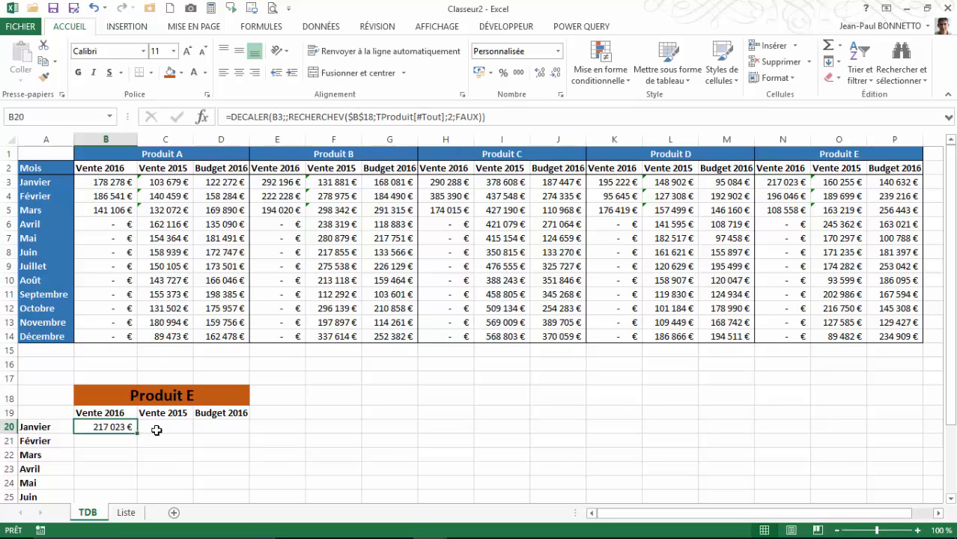
{"action": "left_click_drag", "start_coordinate": [138, 436], "coordinate": [250, 483]}
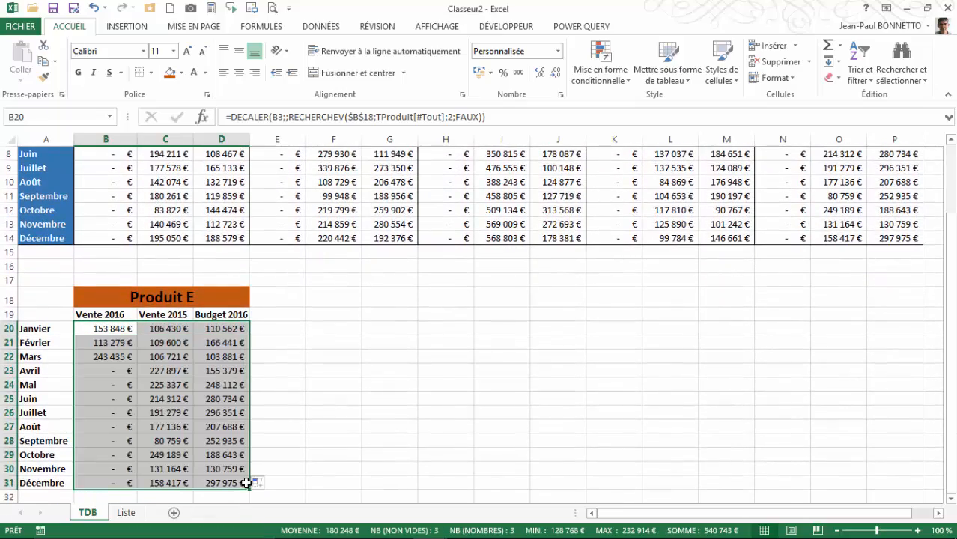
{"action": "left_click", "coordinate": [100, 330]}
{"action": "scroll", "coordinate": [274, 346], "scroll_direction": "up", "scroll_amount": 1}
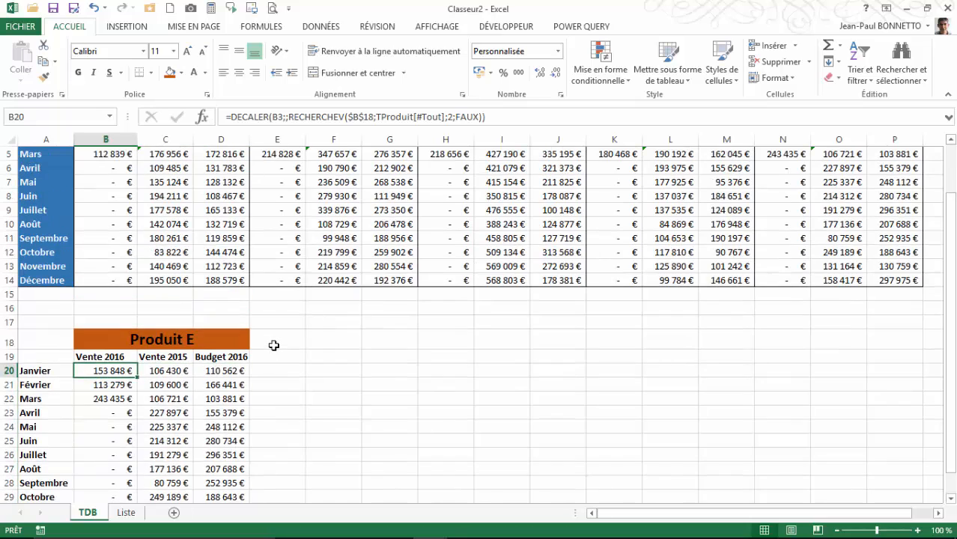
- Switch the selector to Produit A and check the filled summary table against Produit A's source columns
{"action": "left_click", "coordinate": [246, 310]}
{"action": "left_click", "coordinate": [255, 315]}
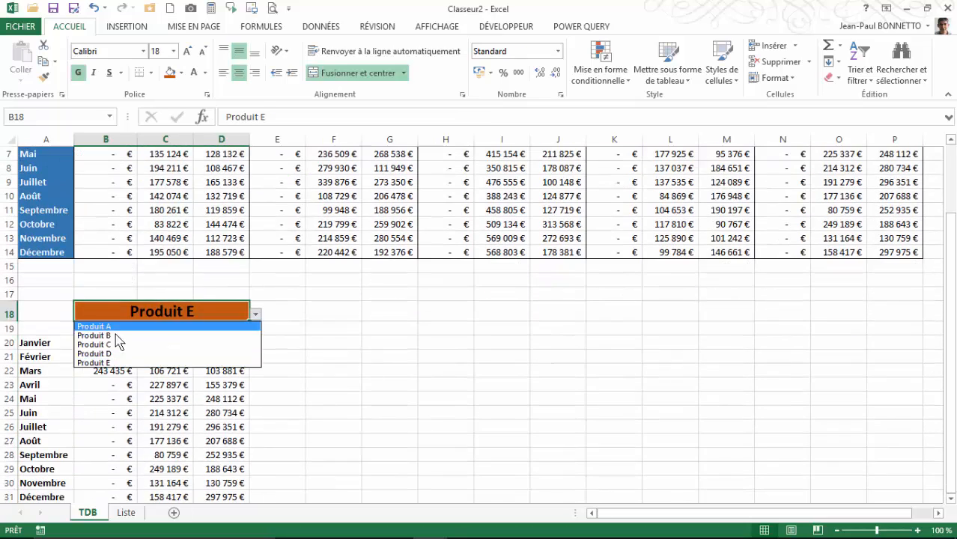
{"action": "left_click", "coordinate": [120, 325]}
{"action": "scroll", "coordinate": [356, 358], "scroll_direction": "up", "scroll_amount": 2}
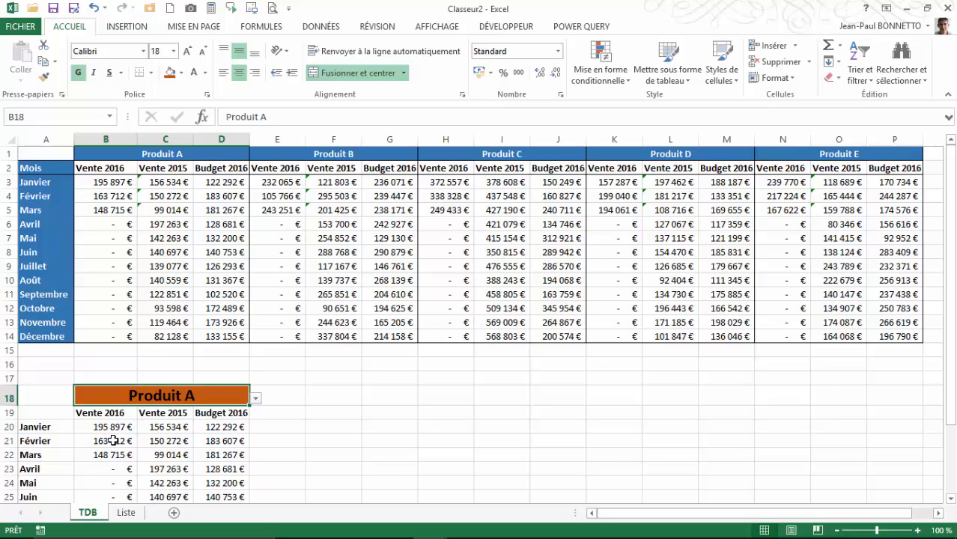
- Switch the selector to Produit D and compare the January summary row with Produit D's source cells in K3:M3
{"action": "left_click", "coordinate": [257, 398]}
{"action": "left_click", "coordinate": [112, 437]}
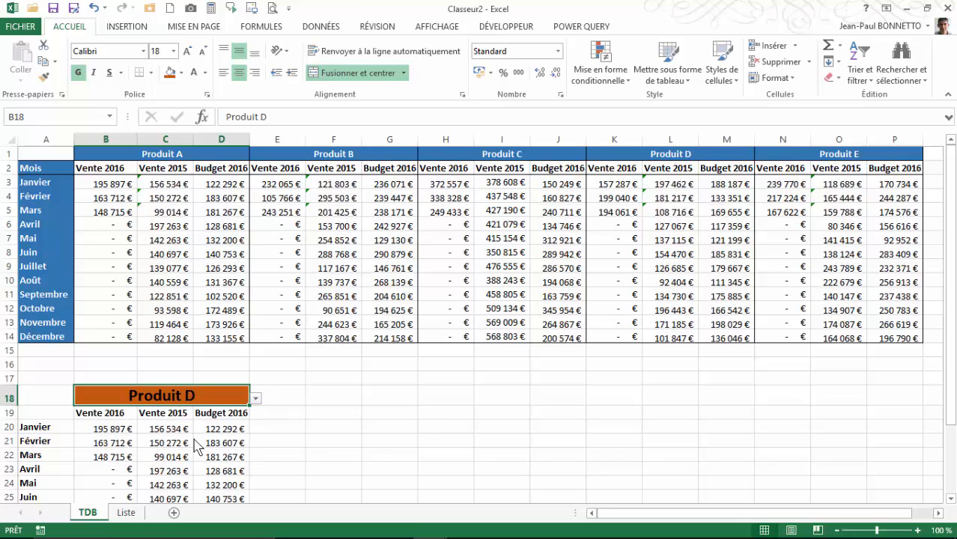
{"action": "left_click", "coordinate": [105, 427]}
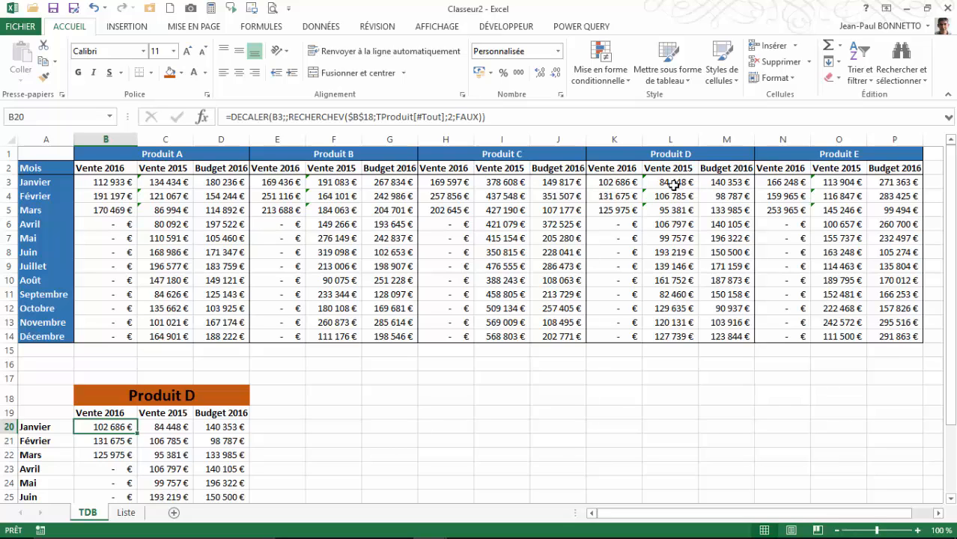
{"action": "left_click", "coordinate": [732, 182]}
{"action": "left_click", "coordinate": [112, 427]}
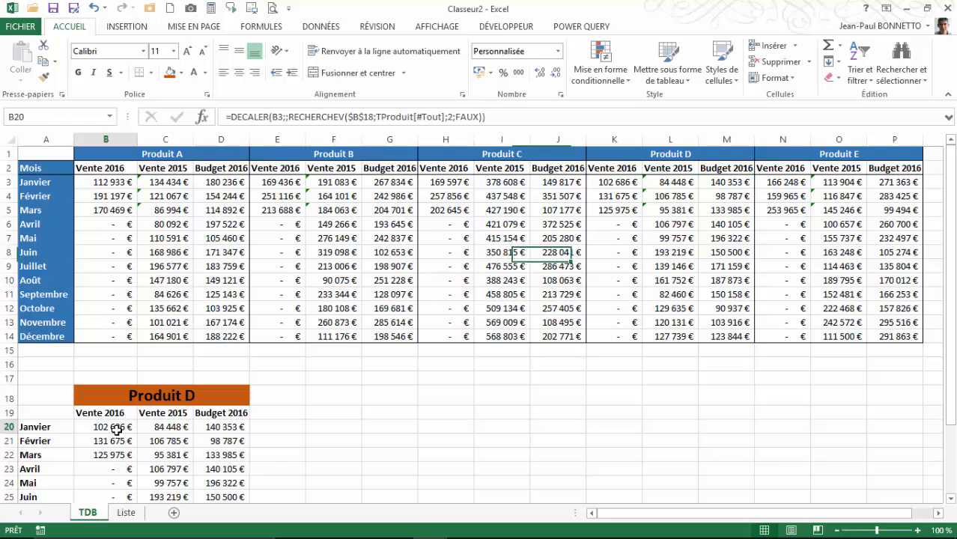
- Set the B18 product selector to Produit B and select the empty cell F18 beside the summary table
{"action": "scroll", "coordinate": [161, 348], "scroll_direction": "down", "scroll_amount": 2}
{"action": "left_click", "coordinate": [161, 311]}
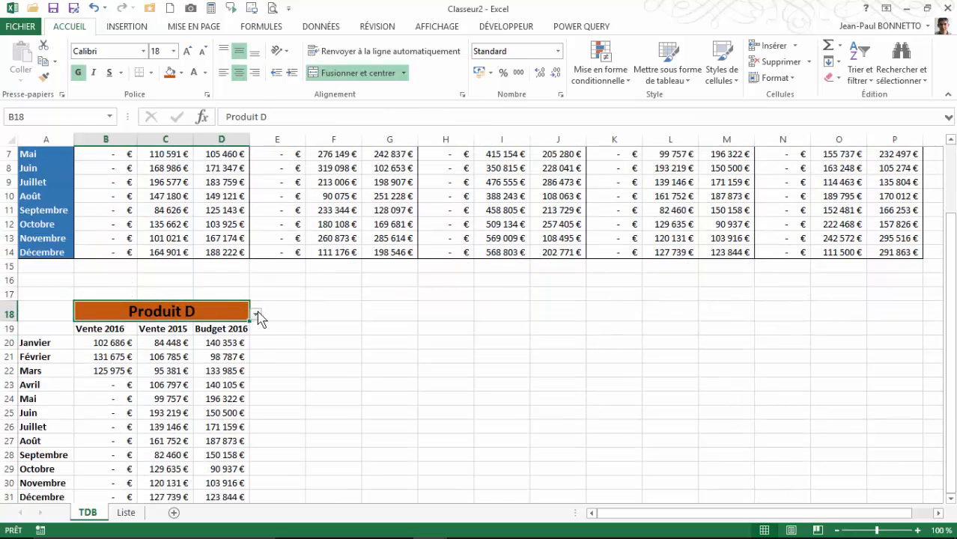
{"action": "left_click", "coordinate": [255, 314]}
{"action": "left_click", "coordinate": [95, 336]}
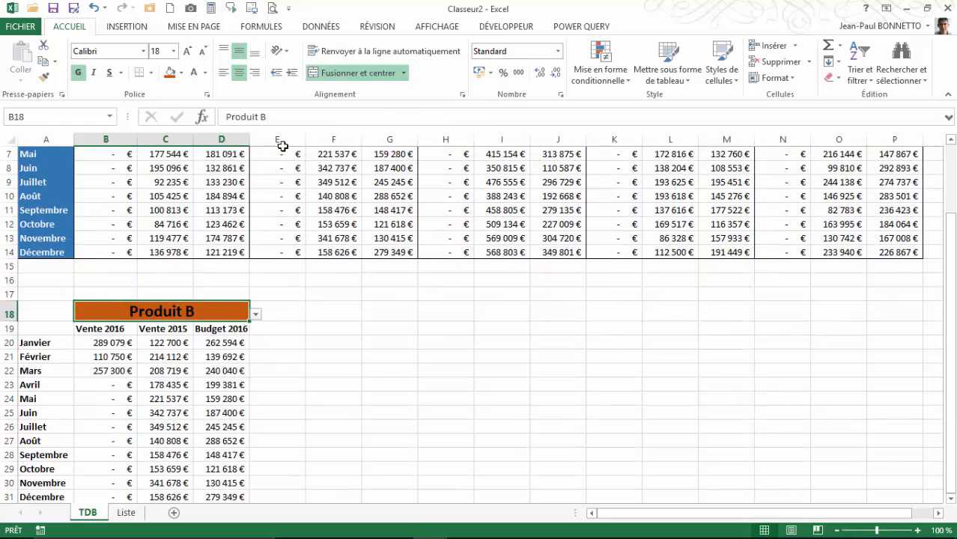
{"action": "left_click", "coordinate": [316, 308]}
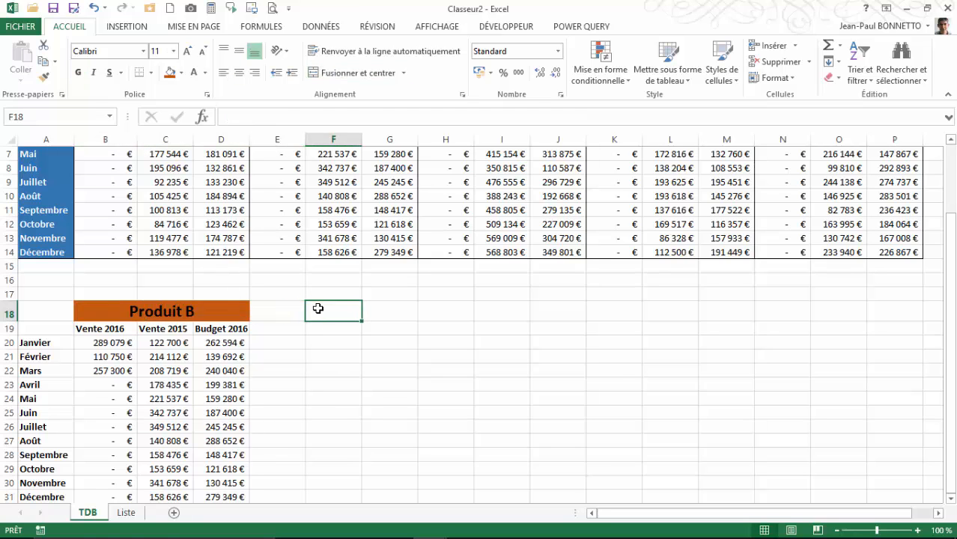
- Insert a 2D stacked column chart from the summary table range A19:D31
{"action": "scroll", "coordinate": [318, 309], "scroll_direction": "down", "scroll_amount": 1}
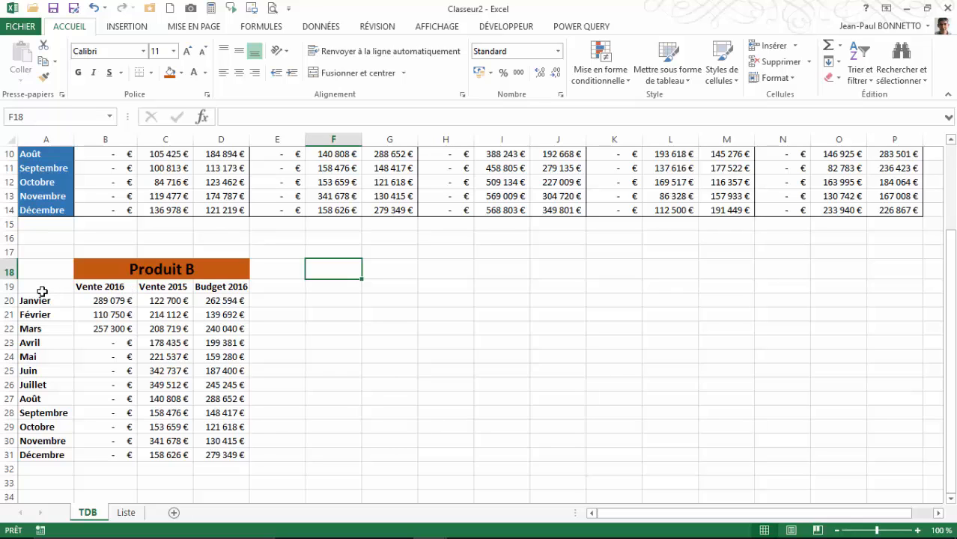
{"action": "left_click_drag", "start_coordinate": [42, 291], "coordinate": [218, 454]}
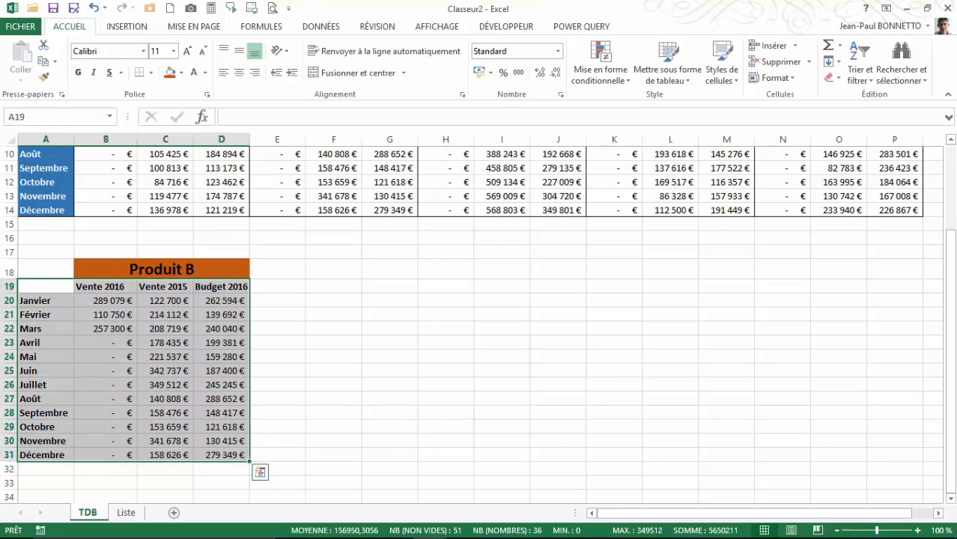
{"action": "left_click", "coordinate": [119, 28]}
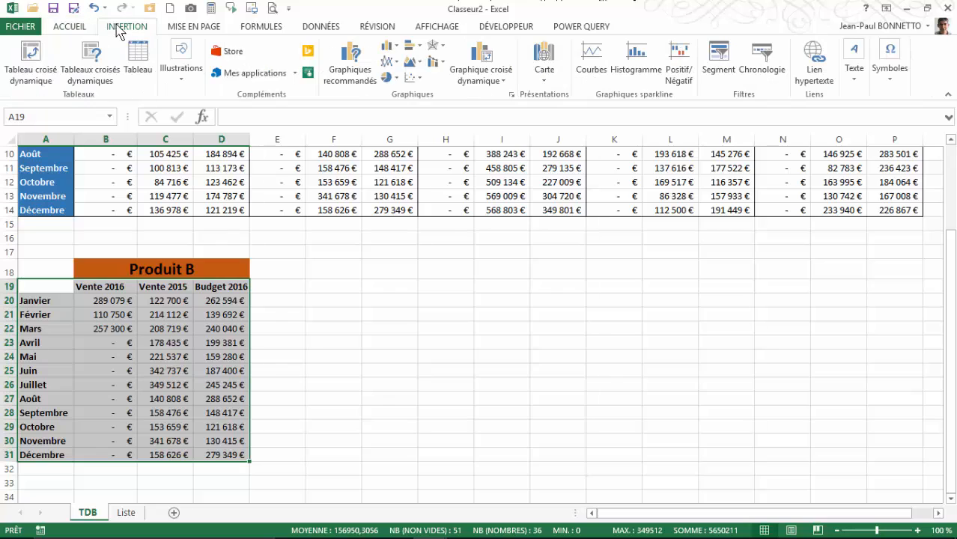
{"action": "left_click", "coordinate": [399, 48]}
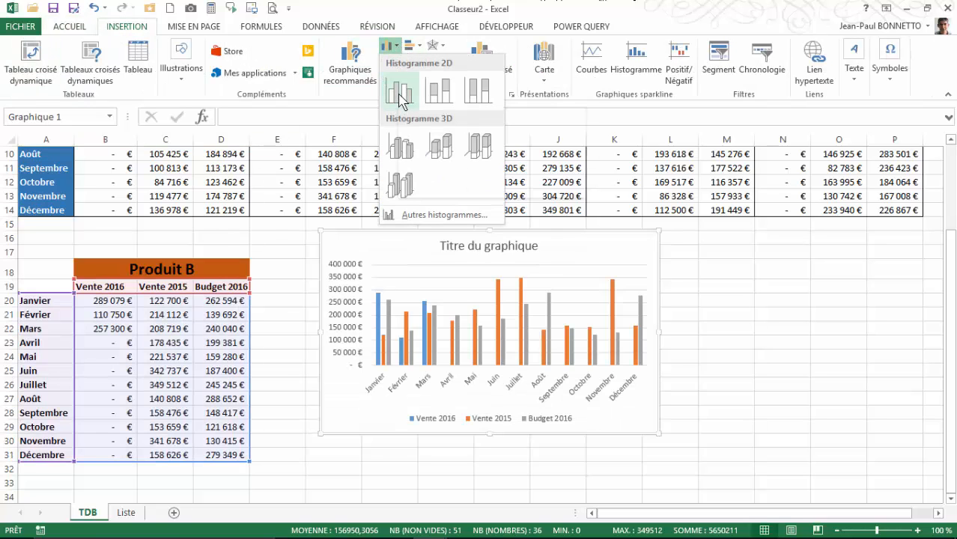
{"action": "left_click", "coordinate": [441, 92]}
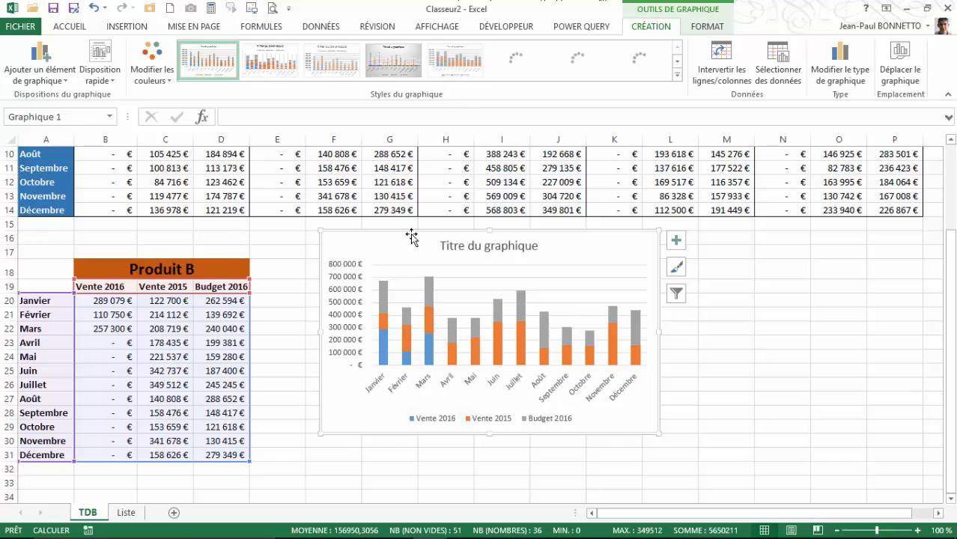
- Move the chart next to the summary table and enlarge it to reach column P and about row 32
{"action": "left_click_drag", "start_coordinate": [408, 232], "coordinate": [357, 232]}
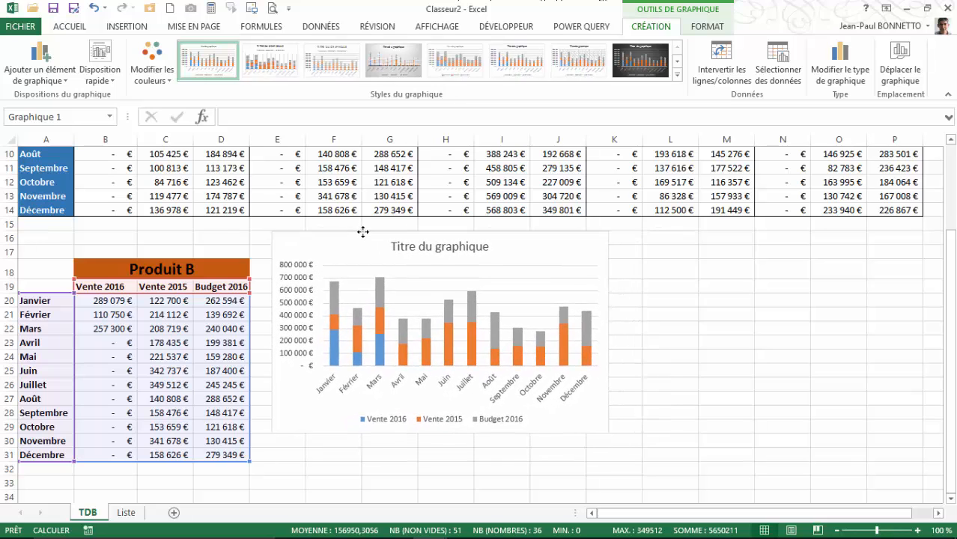
{"action": "left_click_drag", "start_coordinate": [609, 431], "coordinate": [918, 474]}
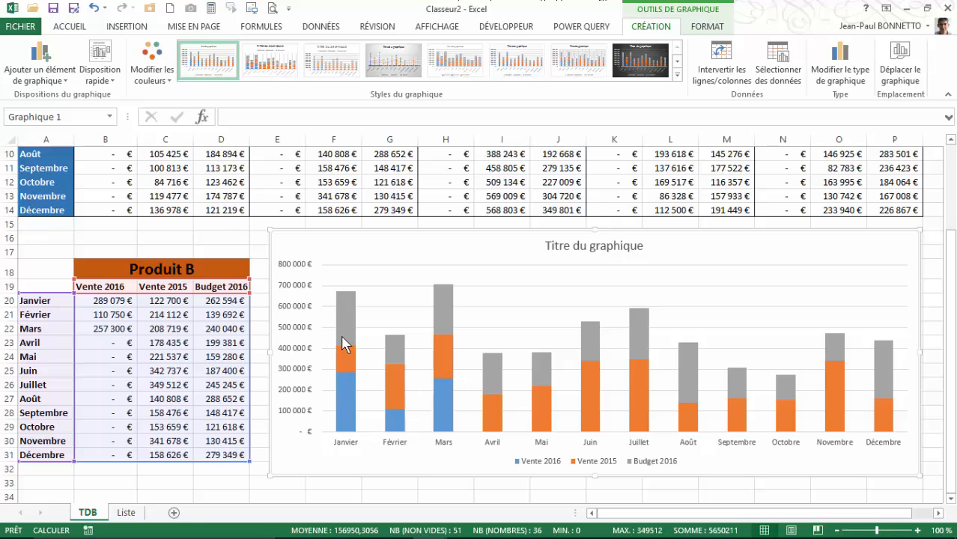
{"action": "mouse_move", "coordinate": [342, 343]}
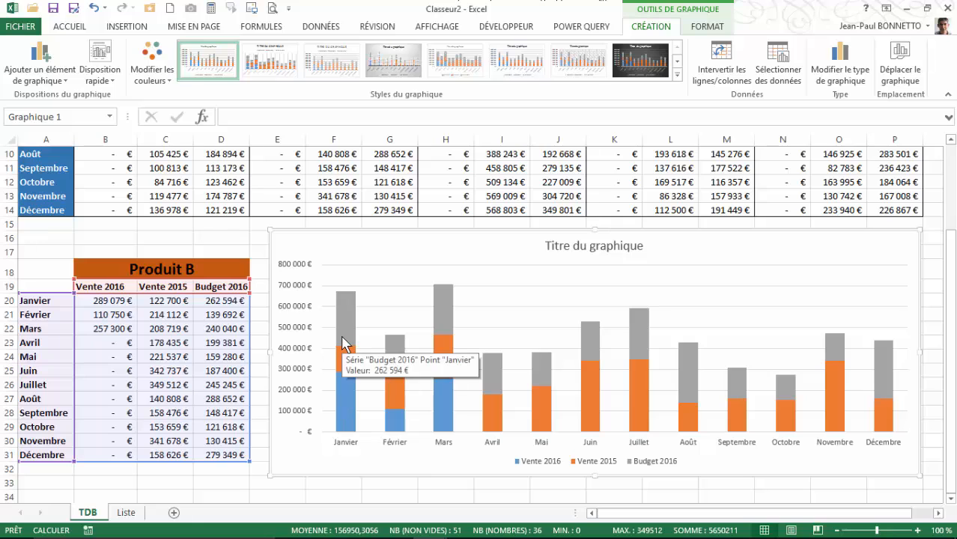
- Set the gap width (Largeur de l'intervalle) of the Vente 2015 series to 70 %
{"action": "left_click", "coordinate": [543, 411]}
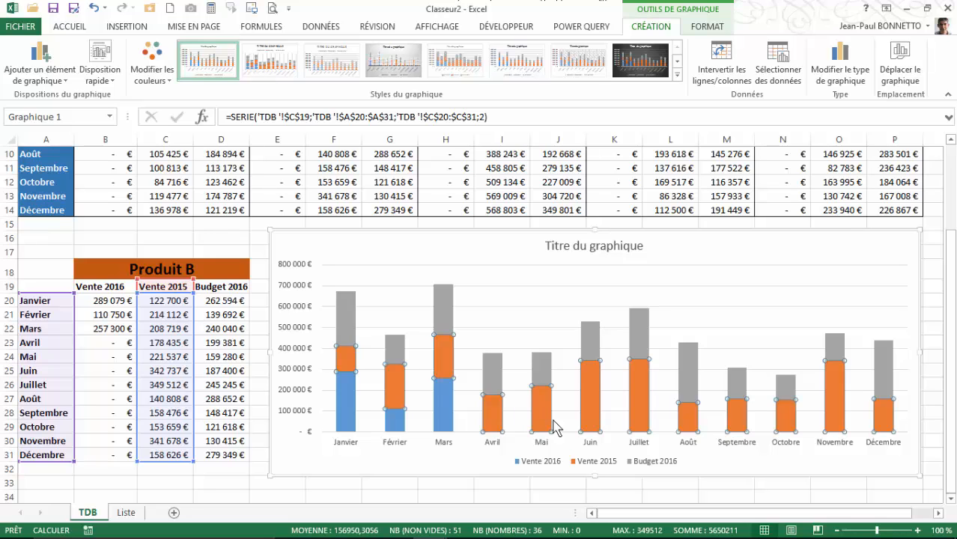
{"action": "mouse_move", "coordinate": [641, 390]}
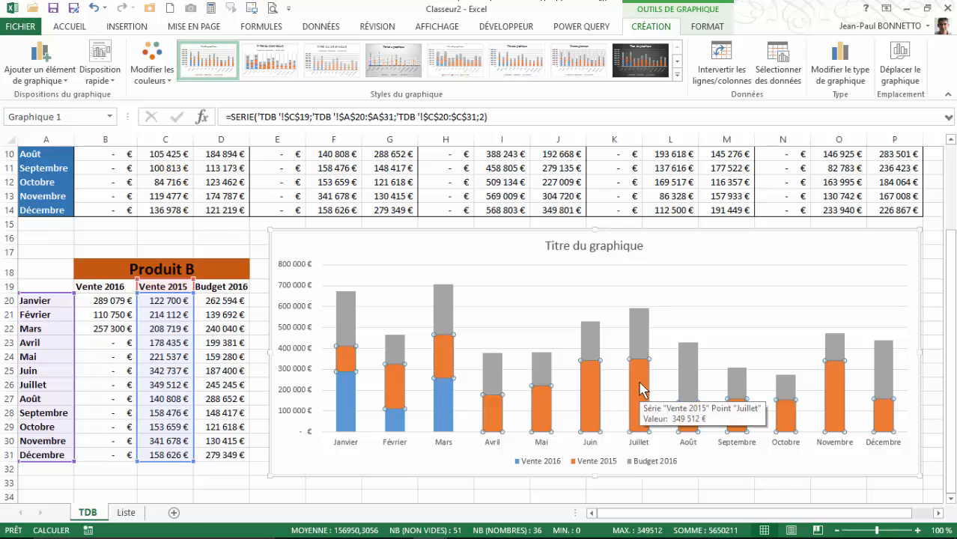
{"action": "right_click", "coordinate": [588, 395]}
{"action": "left_click", "coordinate": [649, 523]}
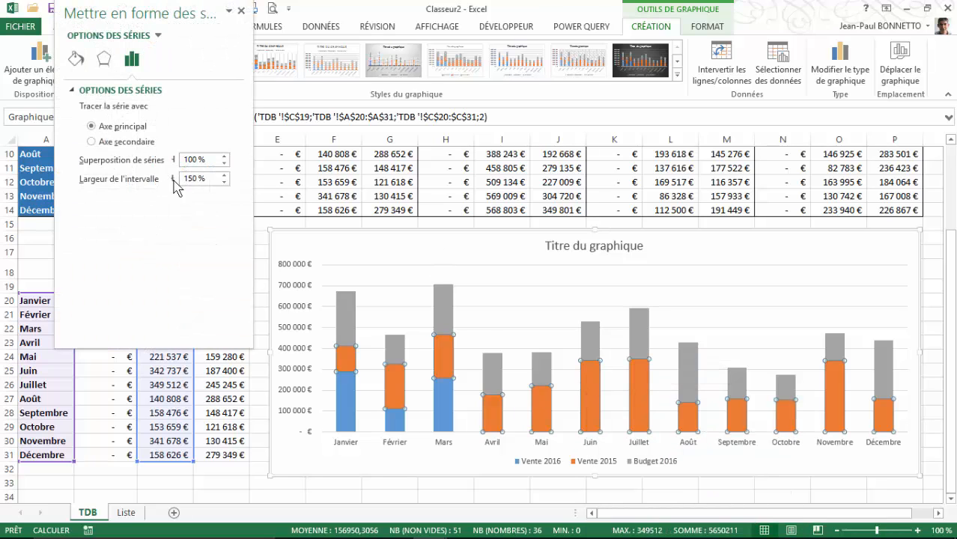
{"action": "left_click", "coordinate": [223, 182]}
{"action": "left_click", "coordinate": [223, 181]}
{"action": "left_click", "coordinate": [223, 182]}
{"action": "left_click", "coordinate": [223, 182]}
{"action": "left_click", "coordinate": [223, 182]}
{"action": "left_click", "coordinate": [225, 183]}
{"action": "left_click", "coordinate": [225, 183]}
{"action": "left_click", "coordinate": [224, 184]}
{"action": "left_click", "coordinate": [224, 184]}
{"action": "left_click", "coordinate": [224, 184]}
{"action": "left_click", "coordinate": [225, 184]}
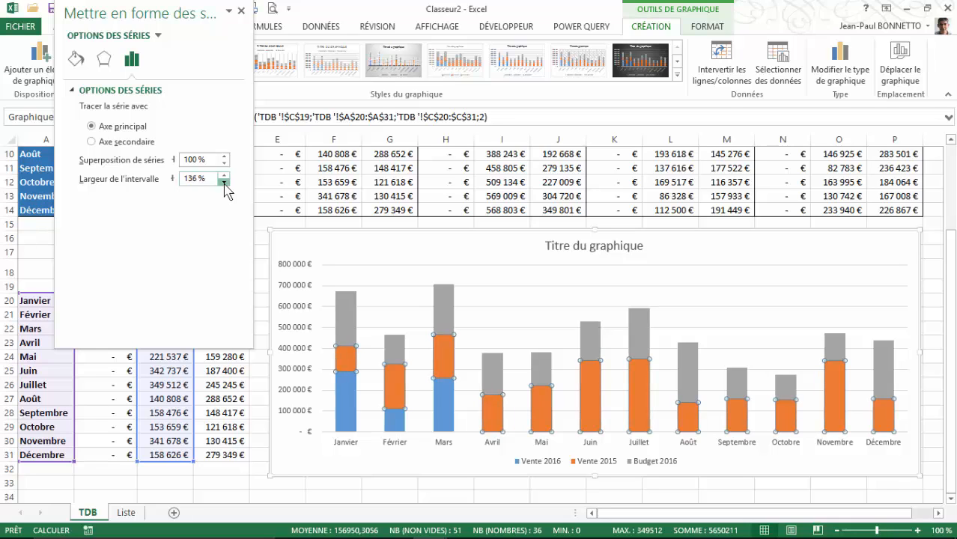
{"action": "left_click", "coordinate": [225, 183]}
{"action": "left_click_drag", "start_coordinate": [210, 179], "coordinate": [182, 178]}
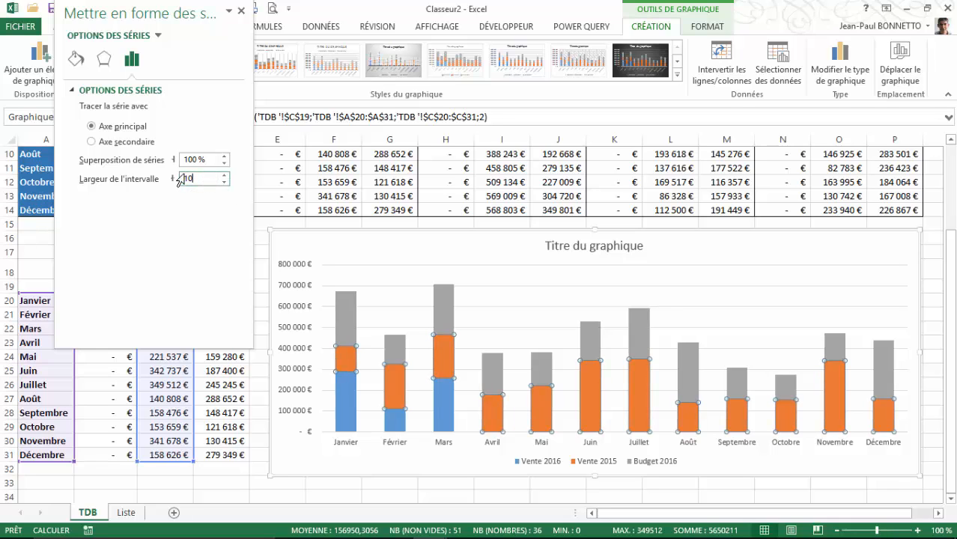
{"action": "key", "text": "Return"}
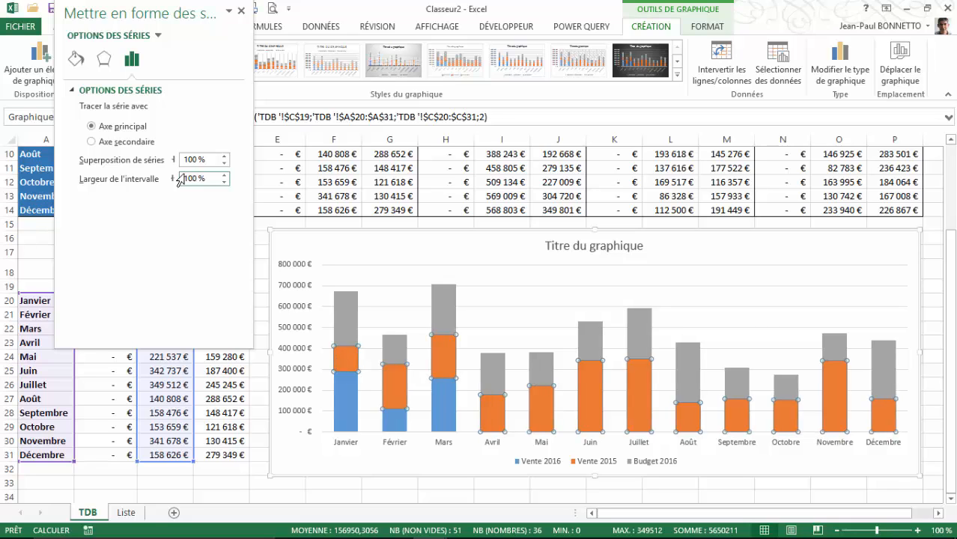
{"action": "left_click_drag", "start_coordinate": [184, 177], "coordinate": [182, 183]}
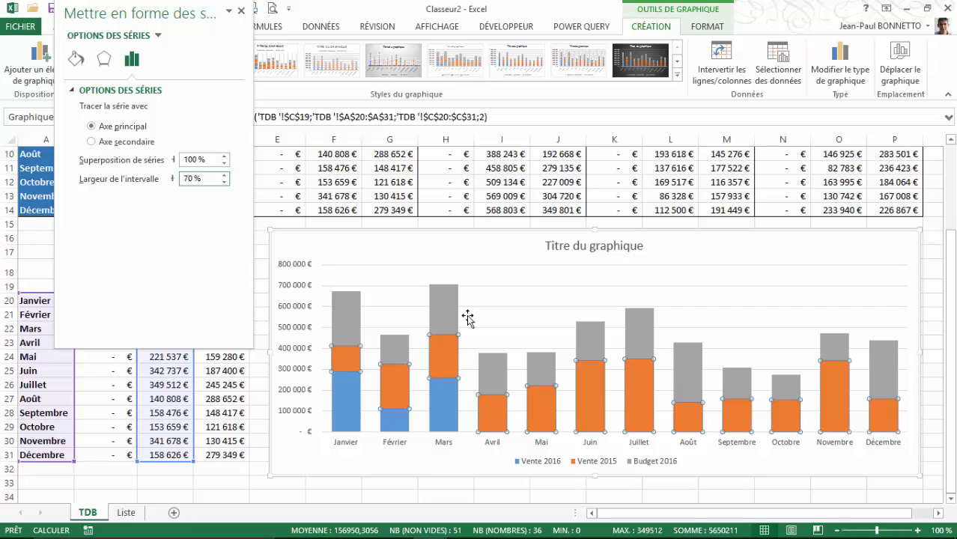
- Select the Vente 2016 series, examine its columns in the Tuto - Graphique TDB workbook's chart, and return to Classeur2
{"action": "left_click", "coordinate": [443, 400]}
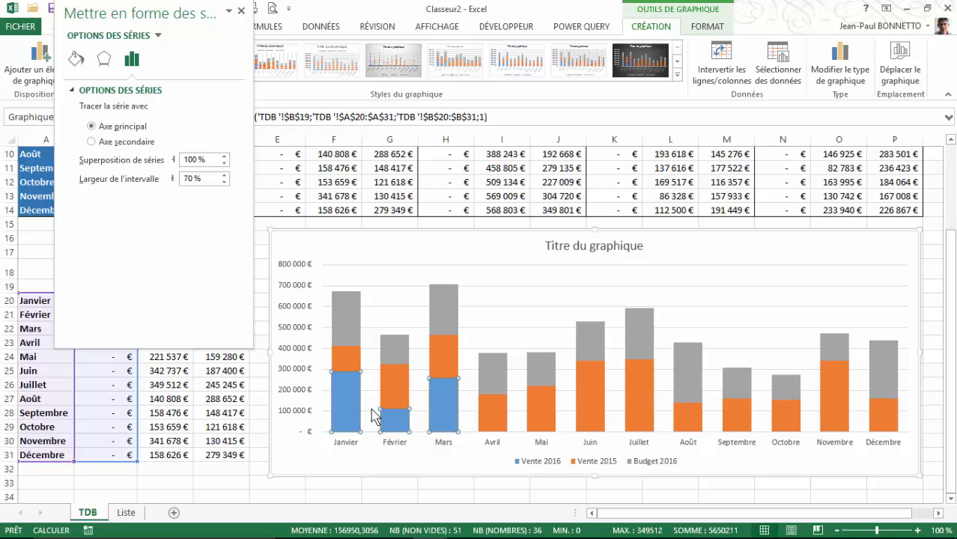
{"action": "mouse_move", "coordinate": [465, 533]}
{"action": "mouse_move", "coordinate": [430, 524]}
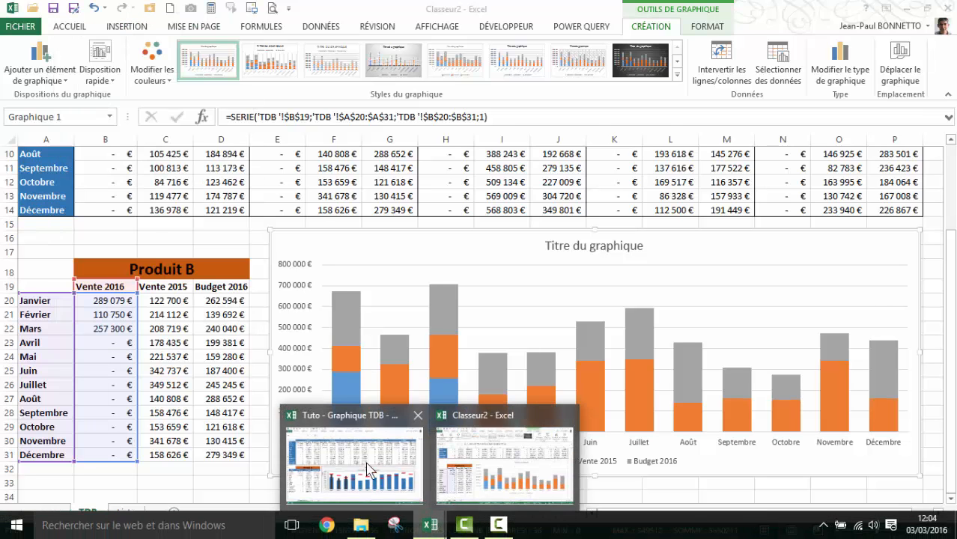
{"action": "left_click", "coordinate": [367, 465]}
{"action": "left_click", "coordinate": [366, 378]}
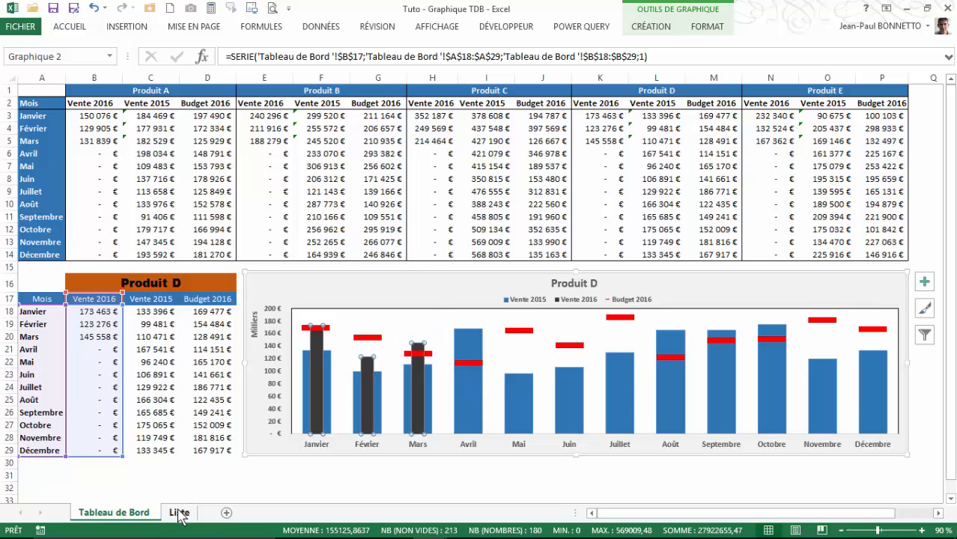
{"action": "mouse_move", "coordinate": [442, 528]}
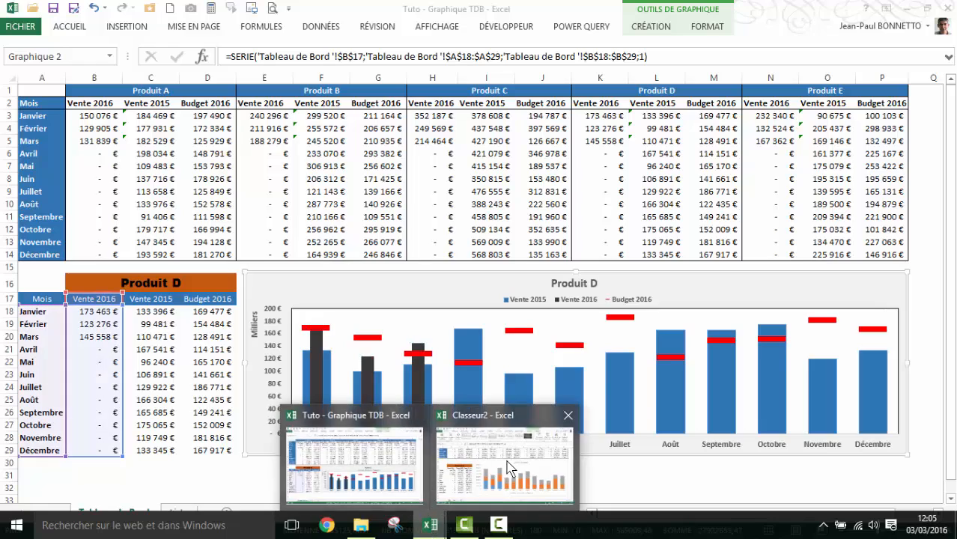
{"action": "left_click", "coordinate": [504, 461]}
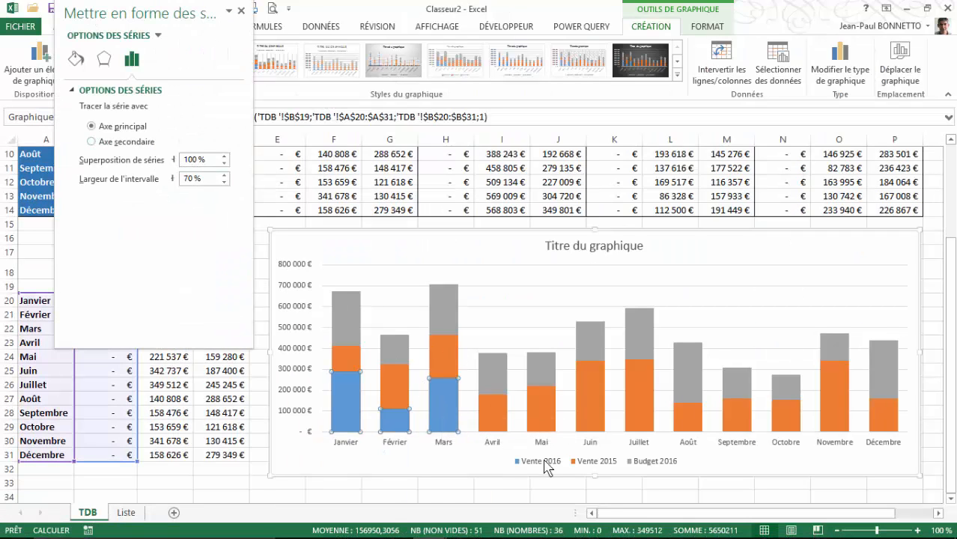
- Plot the Vente 2016 series on the secondary axis and set its gap width to 300 %
{"action": "left_click", "coordinate": [91, 141]}
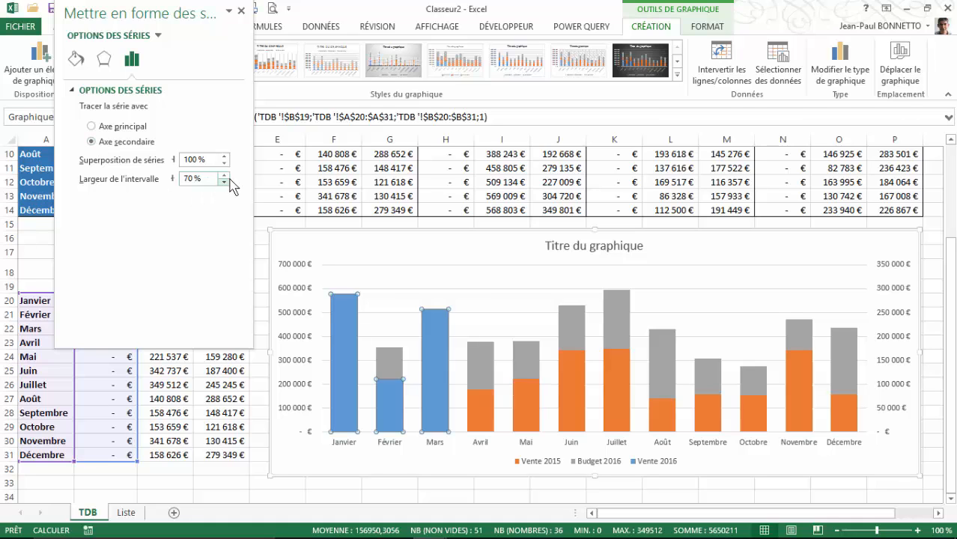
{"action": "left_click", "coordinate": [181, 179]}
{"action": "key", "text": "Return"}
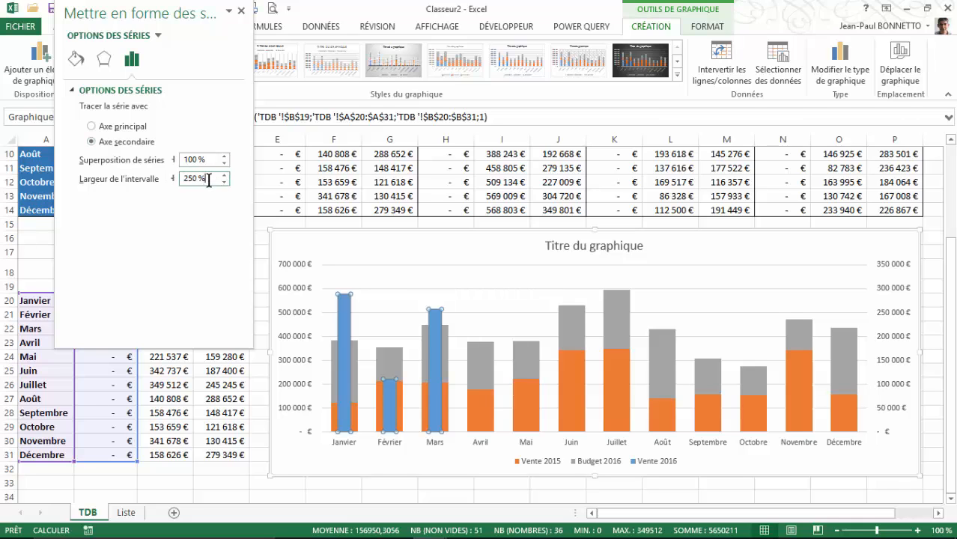
{"action": "left_click_drag", "start_coordinate": [209, 180], "coordinate": [179, 185]}
{"action": "type", "text": "300"}
{"action": "key", "text": "Return"}
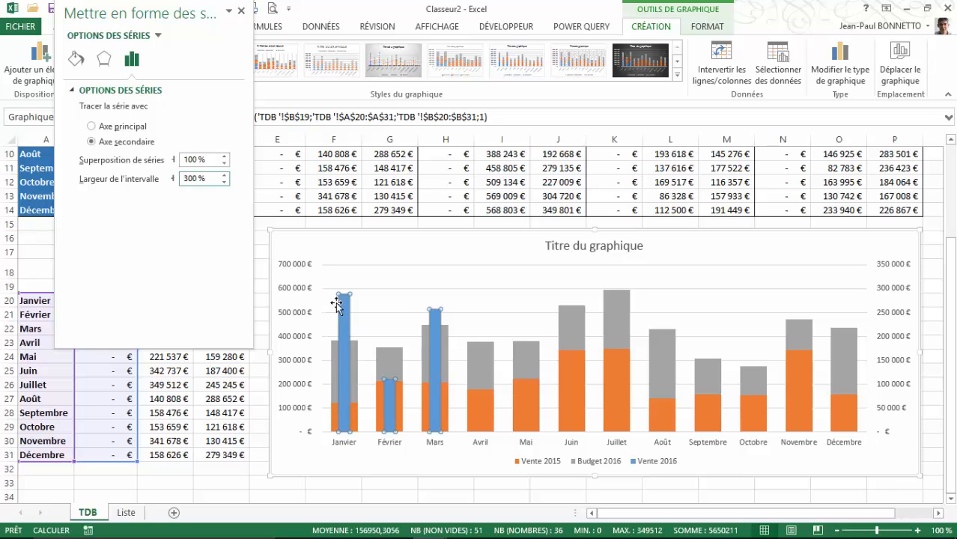
{"action": "mouse_move", "coordinate": [356, 395]}
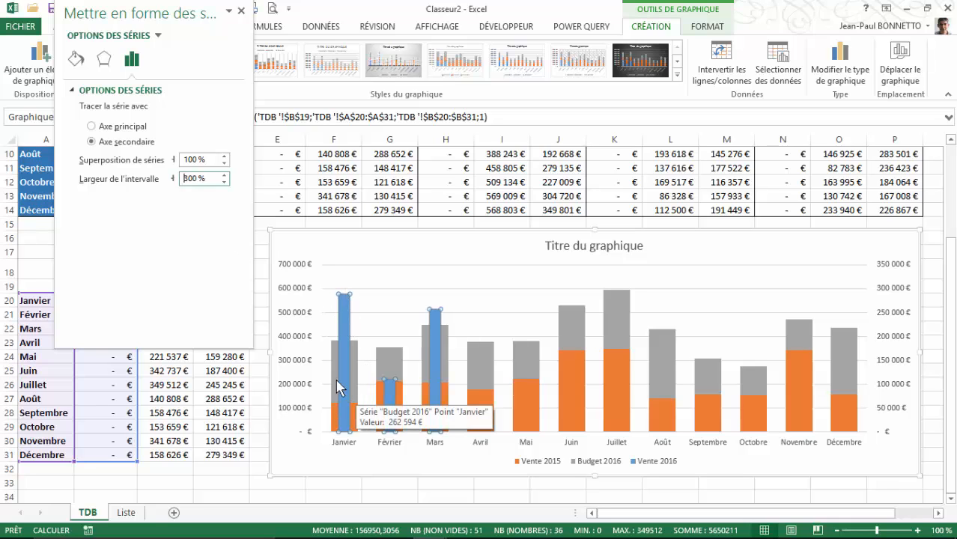
- Fill the Vente 2016 columns with a solid near-black theme colour, try removing their border, and close the series formatting
{"action": "left_click", "coordinate": [75, 59]}
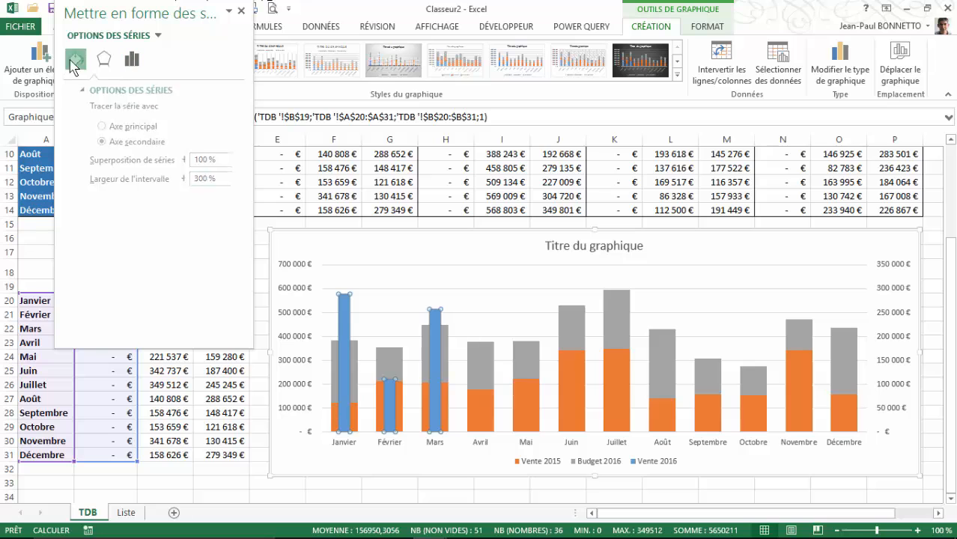
{"action": "left_click", "coordinate": [78, 90]}
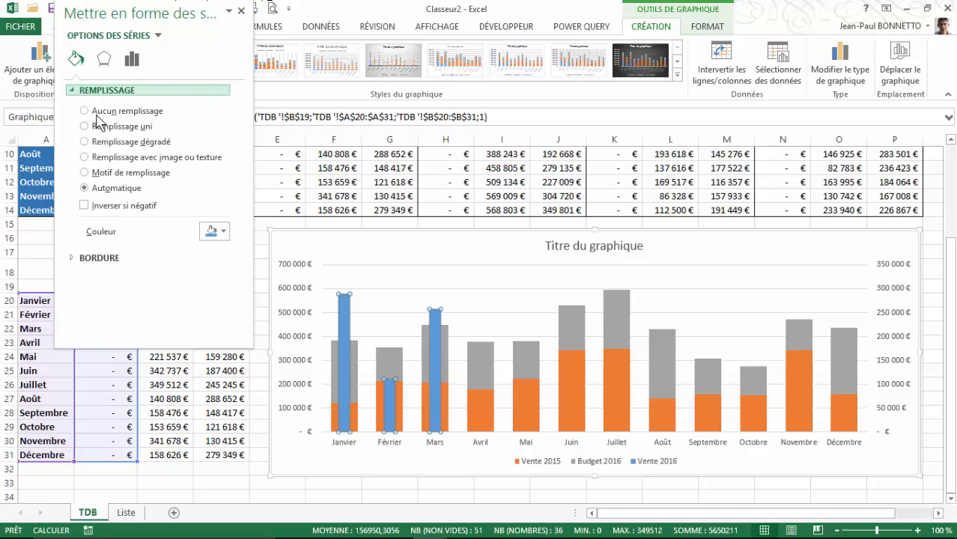
{"action": "left_click", "coordinate": [85, 126]}
{"action": "left_click", "coordinate": [223, 231]}
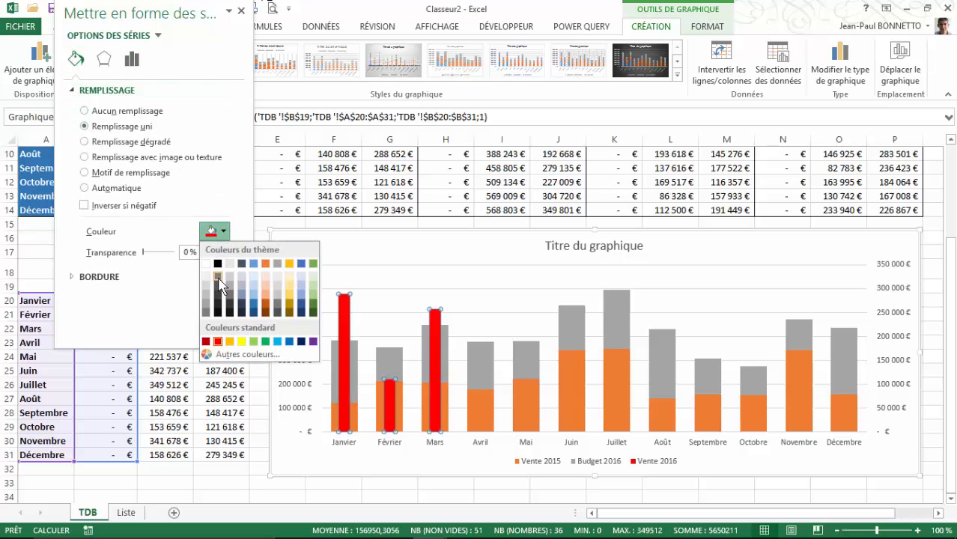
{"action": "left_click", "coordinate": [218, 302]}
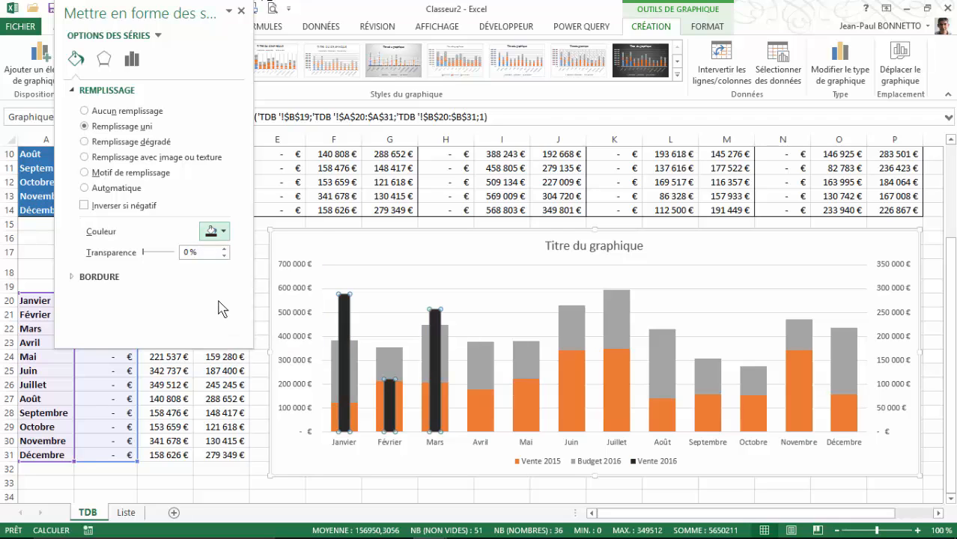
{"action": "left_click", "coordinate": [95, 281]}
{"action": "left_click", "coordinate": [88, 296]}
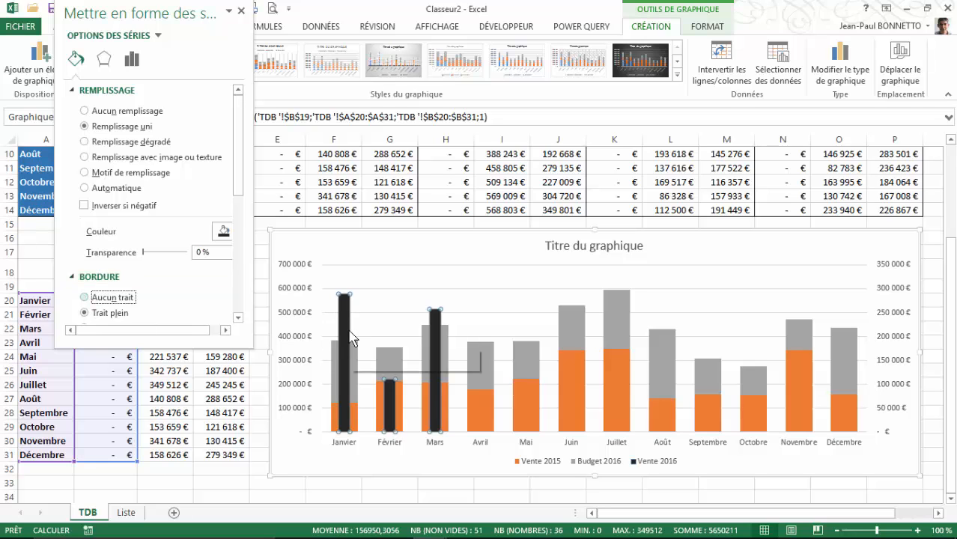
{"action": "left_click", "coordinate": [240, 10]}
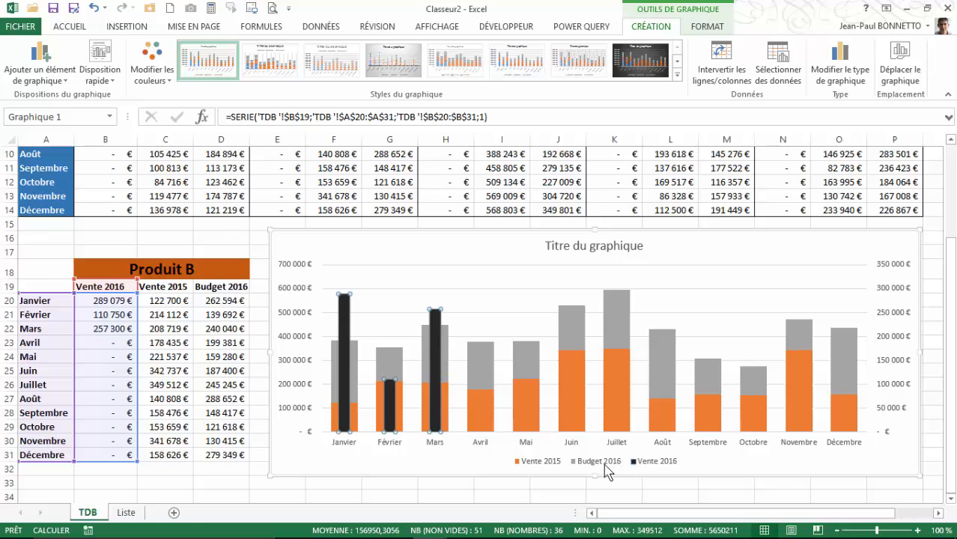
- Give only the July column of the Budget 2016 series a solid fill (Remplissage uni)
{"action": "left_click", "coordinate": [617, 323]}
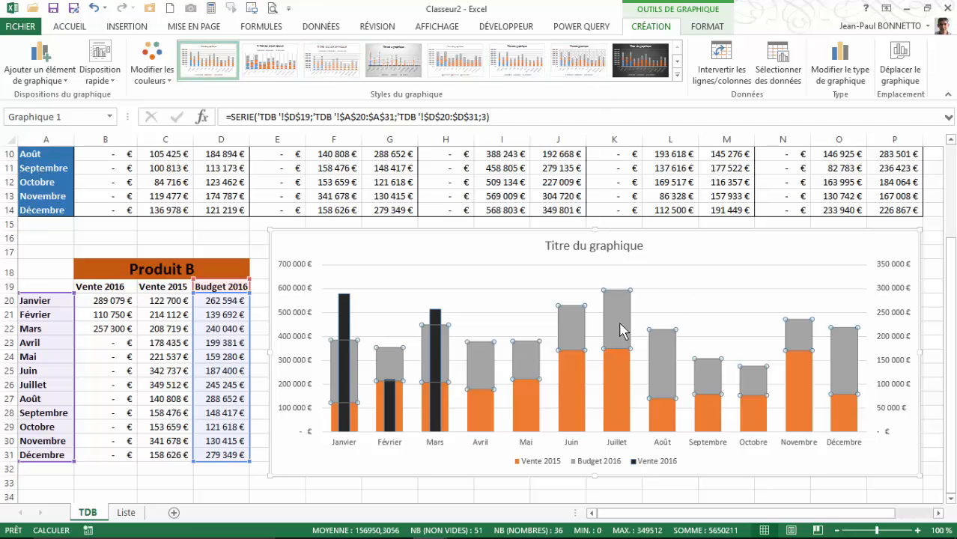
{"action": "double_click", "coordinate": [621, 331]}
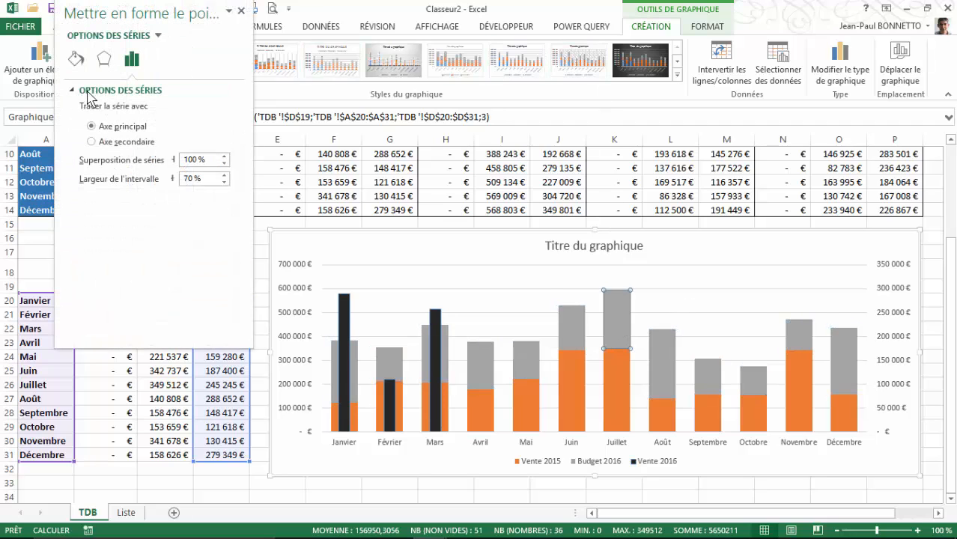
{"action": "left_click", "coordinate": [76, 59]}
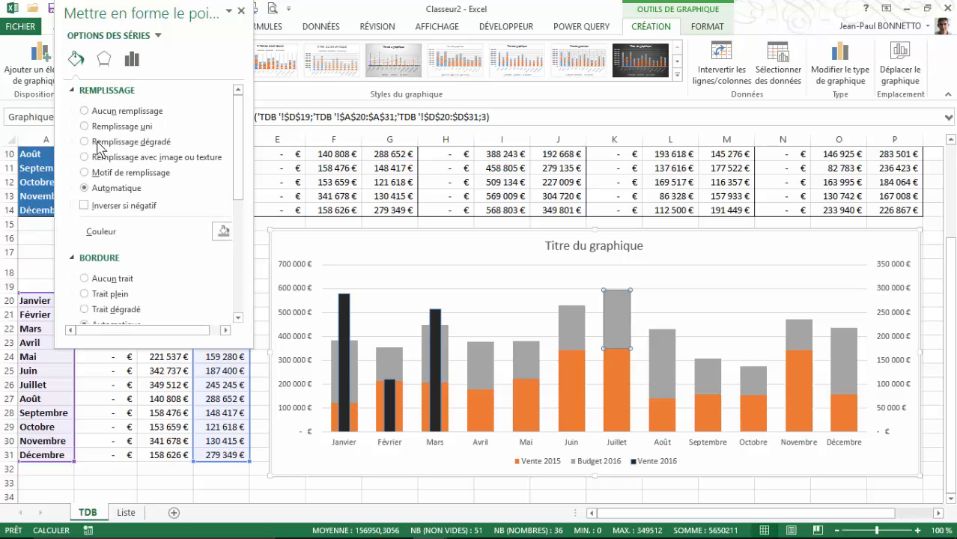
{"action": "left_click", "coordinate": [84, 126]}
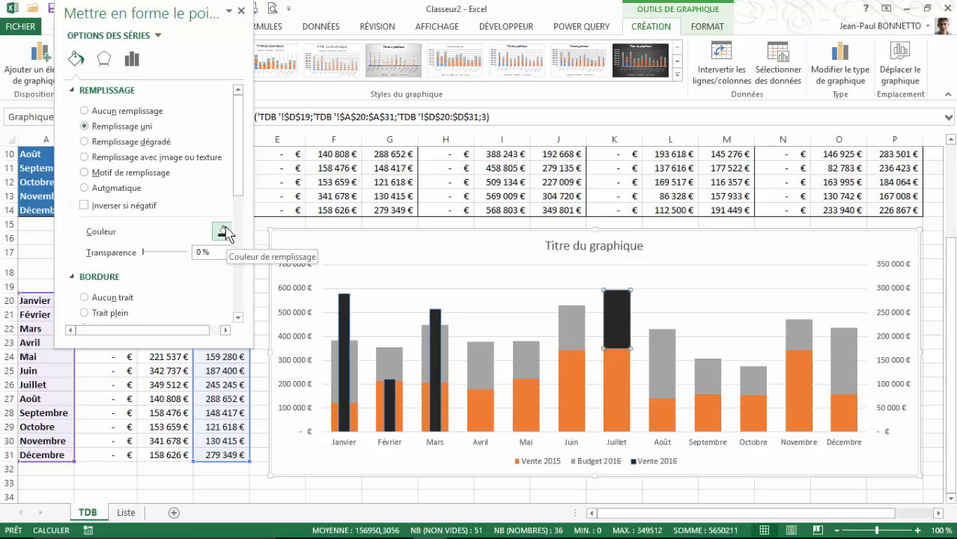
{"action": "left_click", "coordinate": [566, 461]}
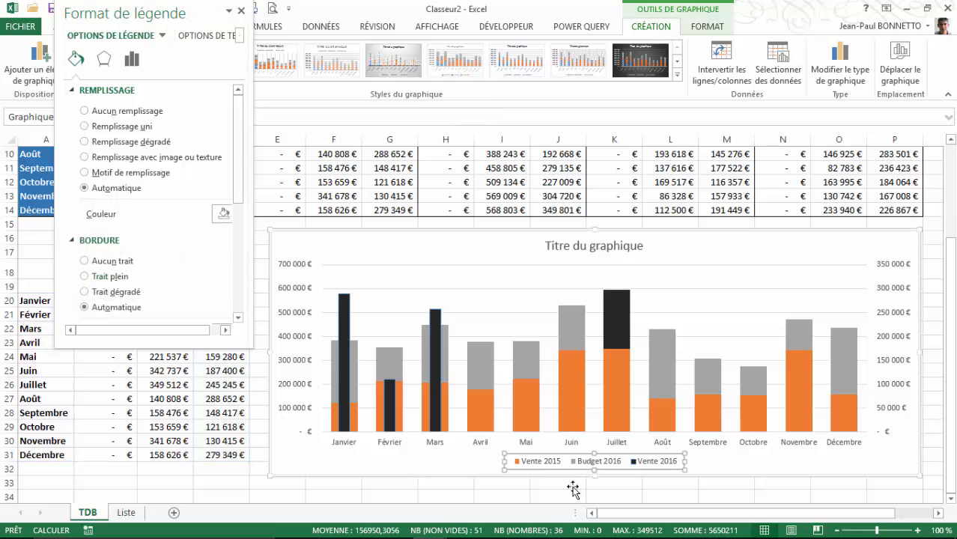
{"action": "left_click", "coordinate": [568, 494]}
- Try several blue fills on the whole Budget 2016 series, settle on a medium-dark blue theme colour, and give it a solid border (Trait plein)
{"action": "left_click", "coordinate": [573, 329]}
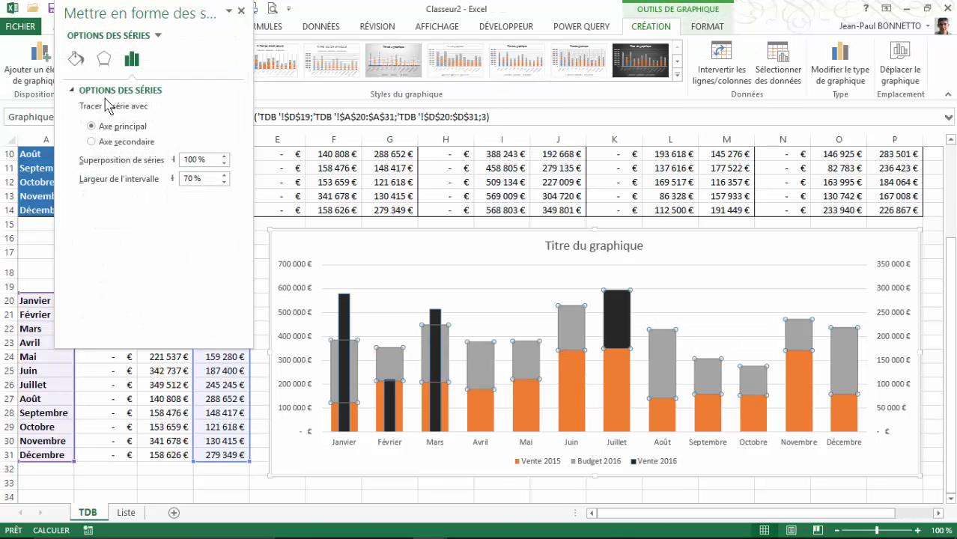
{"action": "left_click", "coordinate": [75, 59]}
{"action": "left_click", "coordinate": [223, 232]}
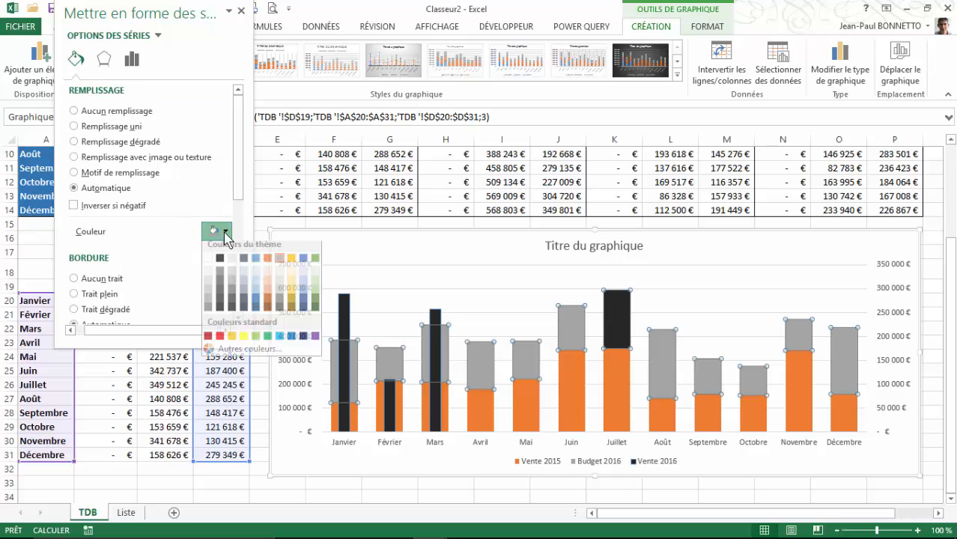
{"action": "left_click", "coordinate": [303, 305]}
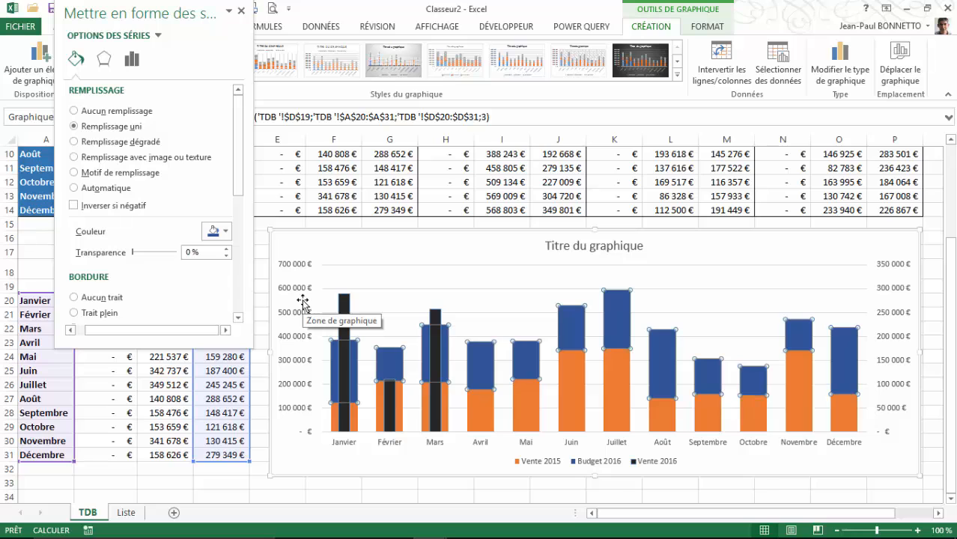
{"action": "left_click", "coordinate": [226, 234]}
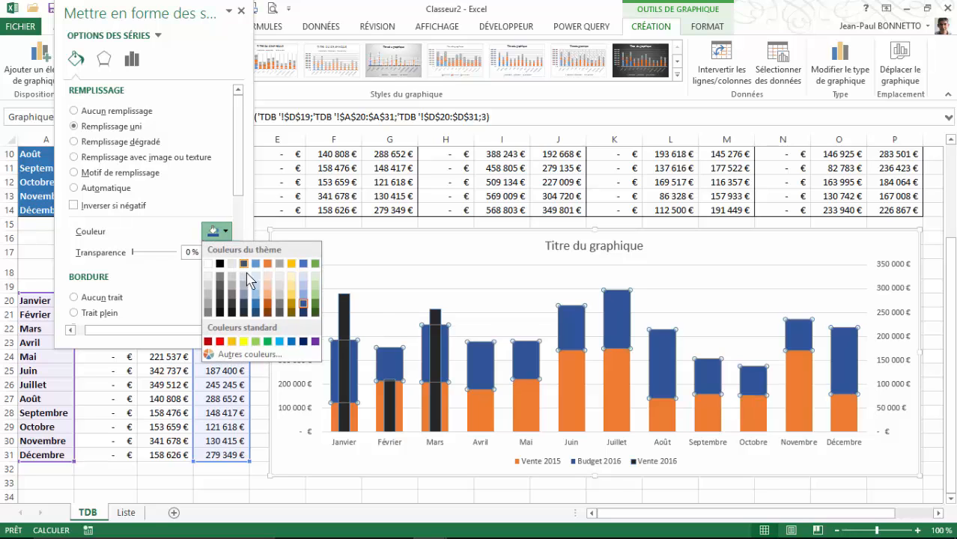
{"action": "left_click", "coordinate": [304, 289]}
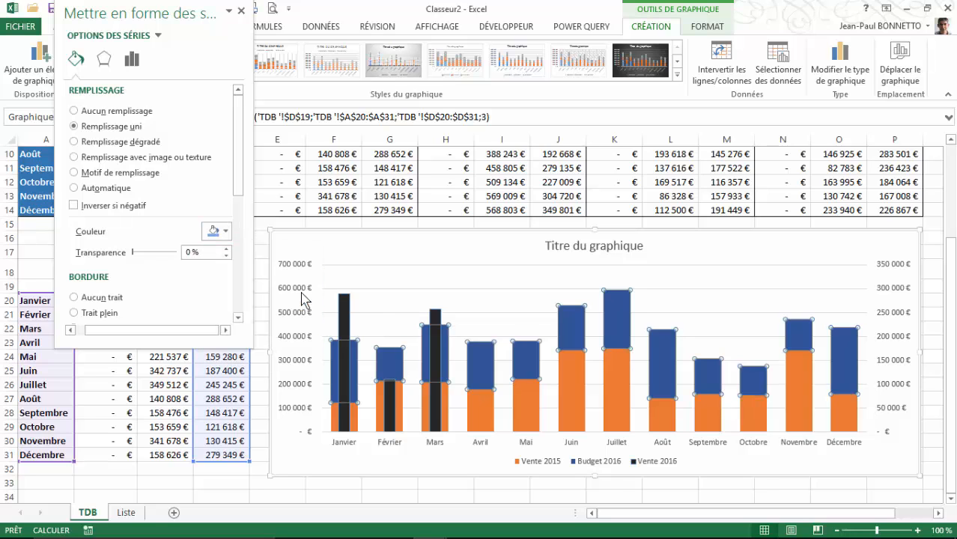
{"action": "left_click", "coordinate": [226, 233]}
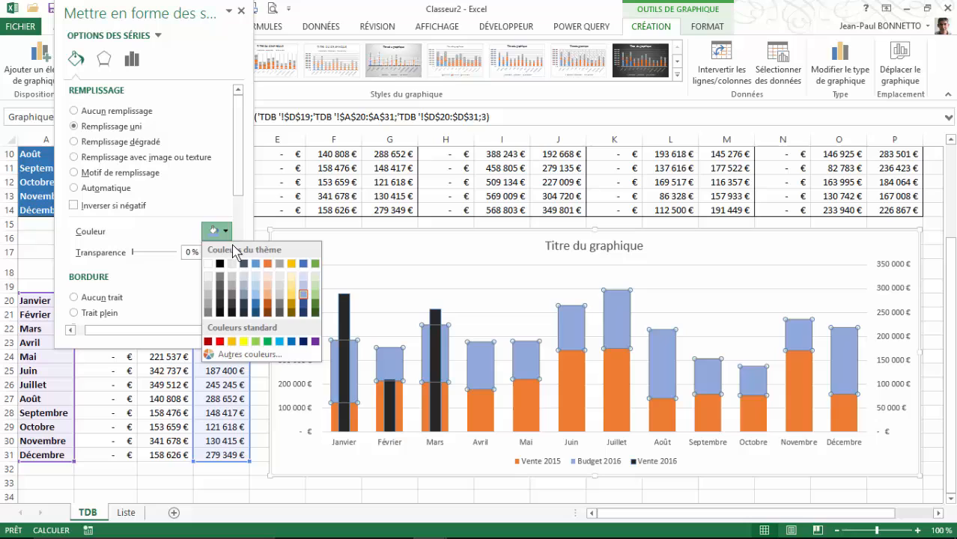
{"action": "left_click", "coordinate": [255, 303]}
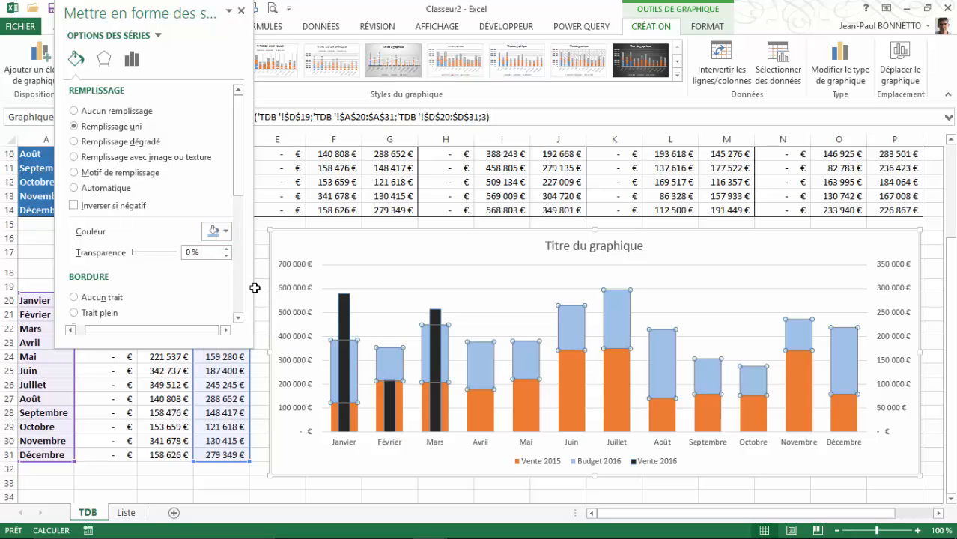
{"action": "left_click", "coordinate": [225, 231]}
{"action": "left_click", "coordinate": [254, 307]}
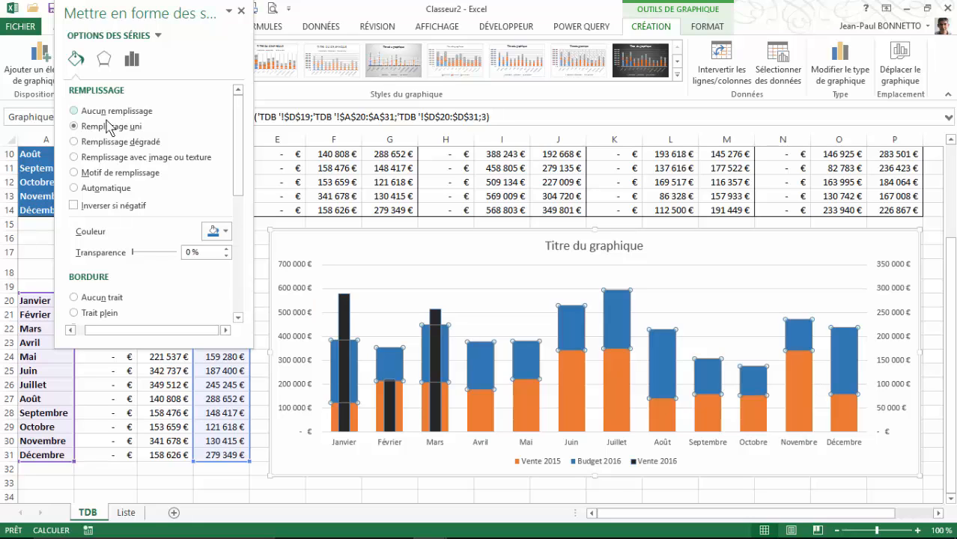
{"action": "left_click", "coordinate": [74, 312]}
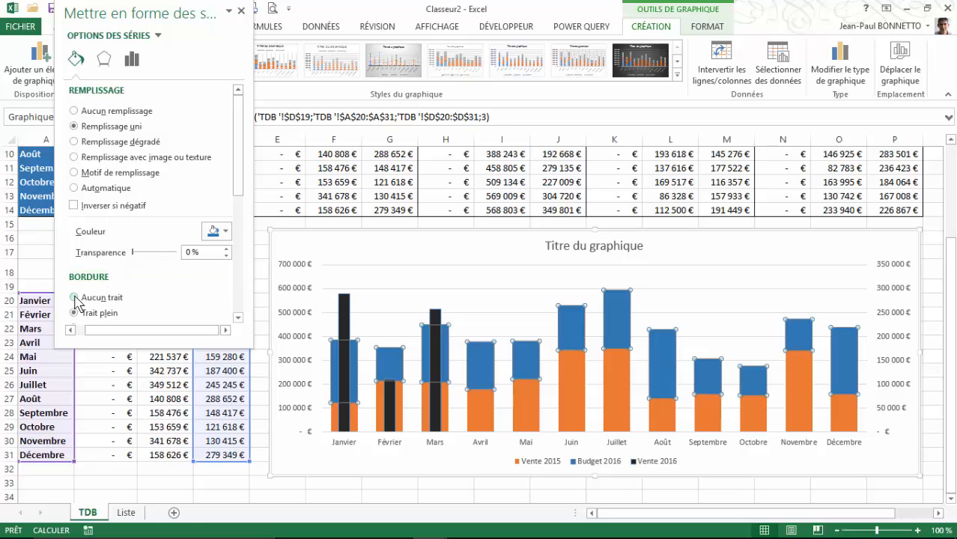
- Select the Vente 2015 series and review its fill colour options
{"action": "left_click", "coordinate": [567, 384]}
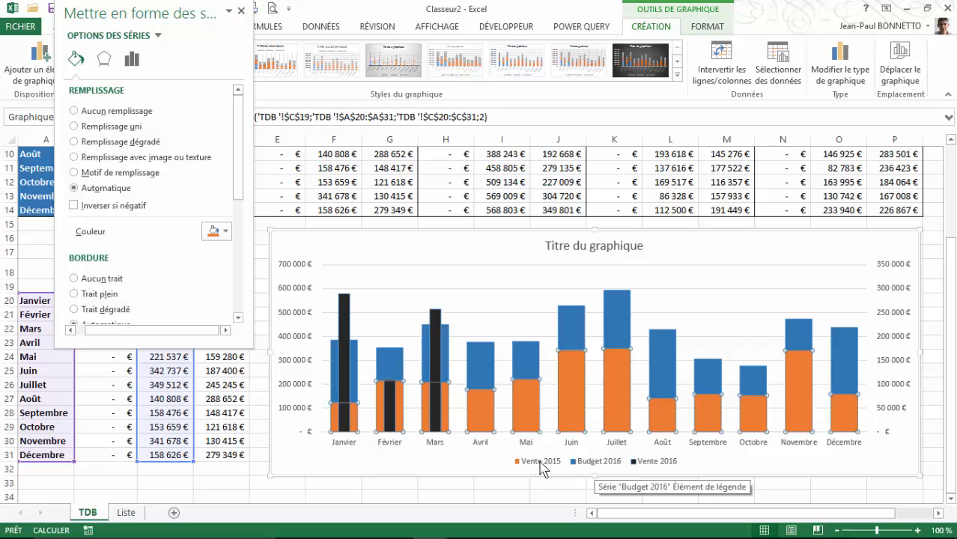
{"action": "left_click", "coordinate": [529, 402]}
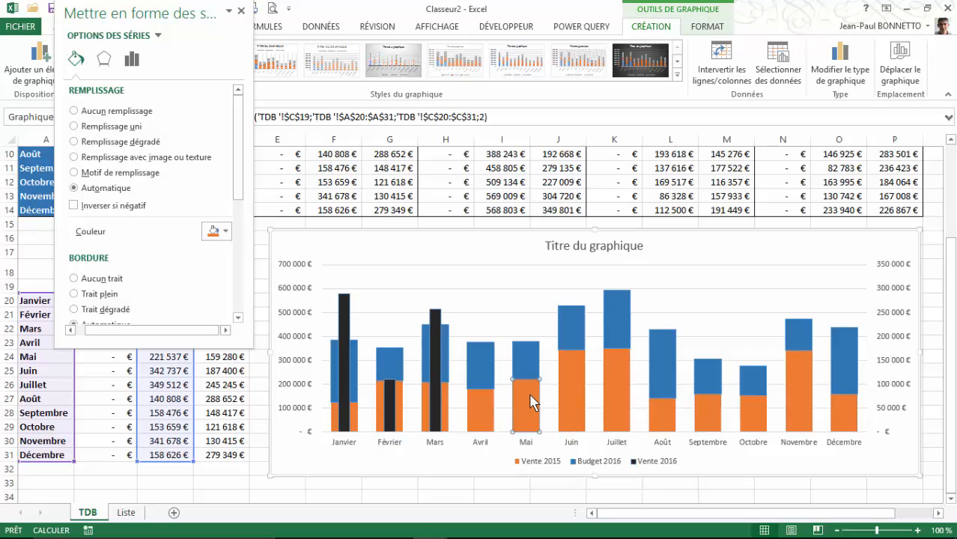
{"action": "left_click", "coordinate": [574, 385]}
{"action": "left_click", "coordinate": [534, 468]}
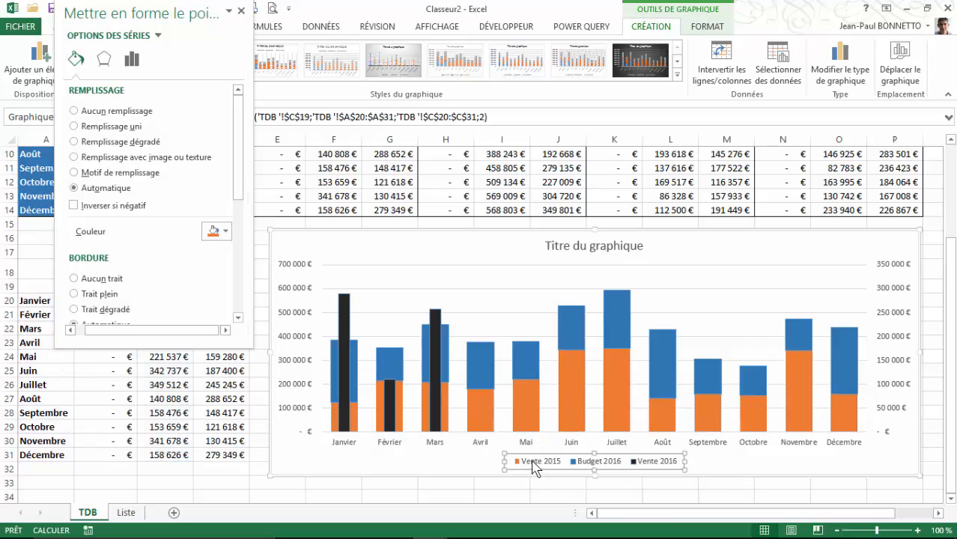
{"action": "left_click", "coordinate": [566, 401]}
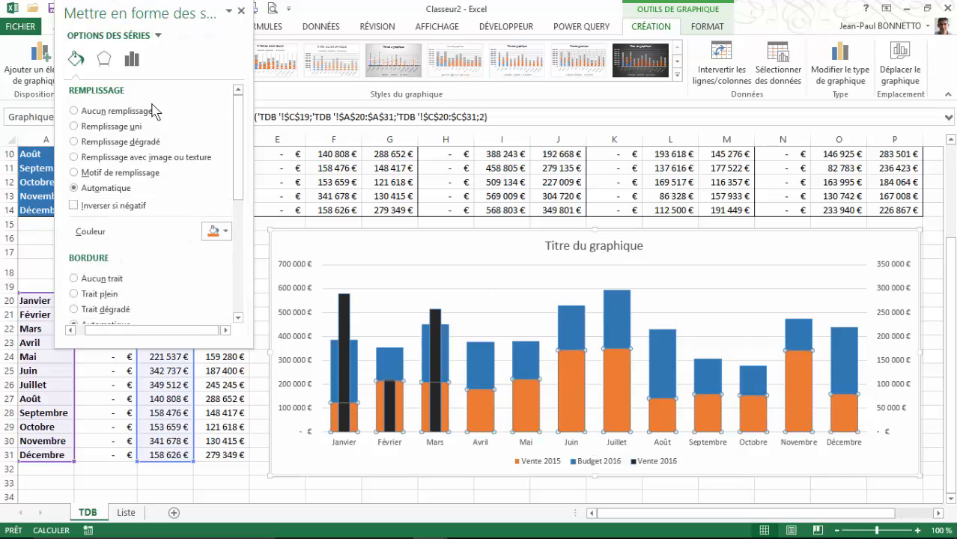
{"action": "left_click", "coordinate": [222, 232]}
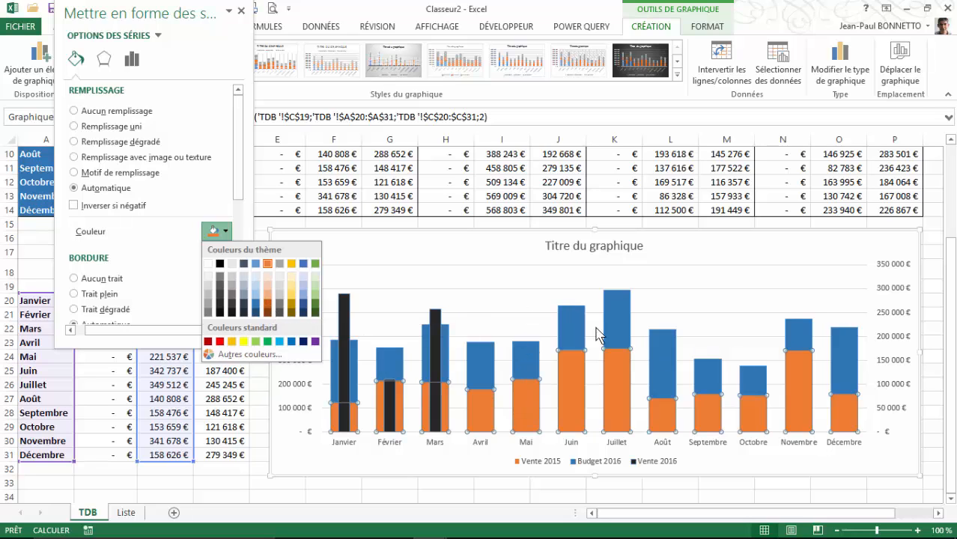
{"action": "left_click", "coordinate": [571, 394]}
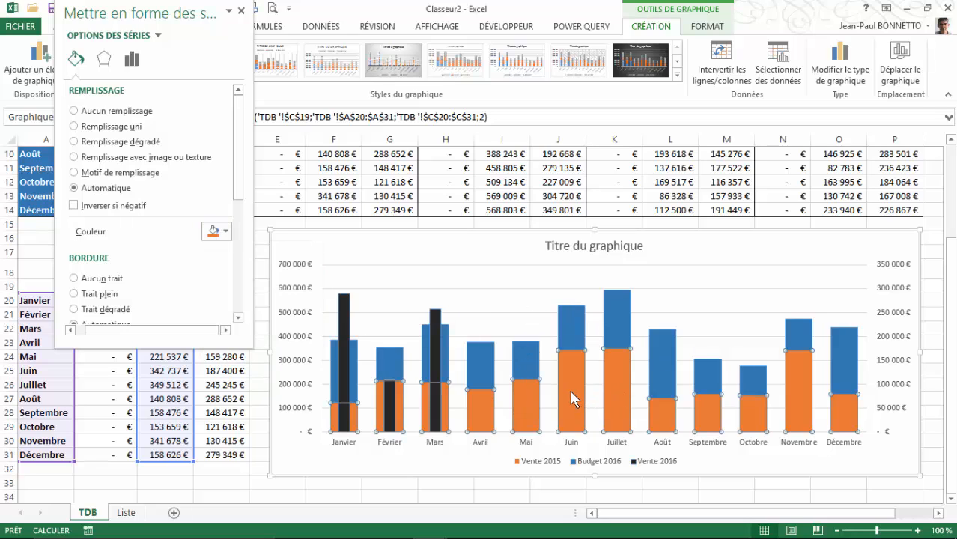
{"action": "left_click", "coordinate": [563, 323]}
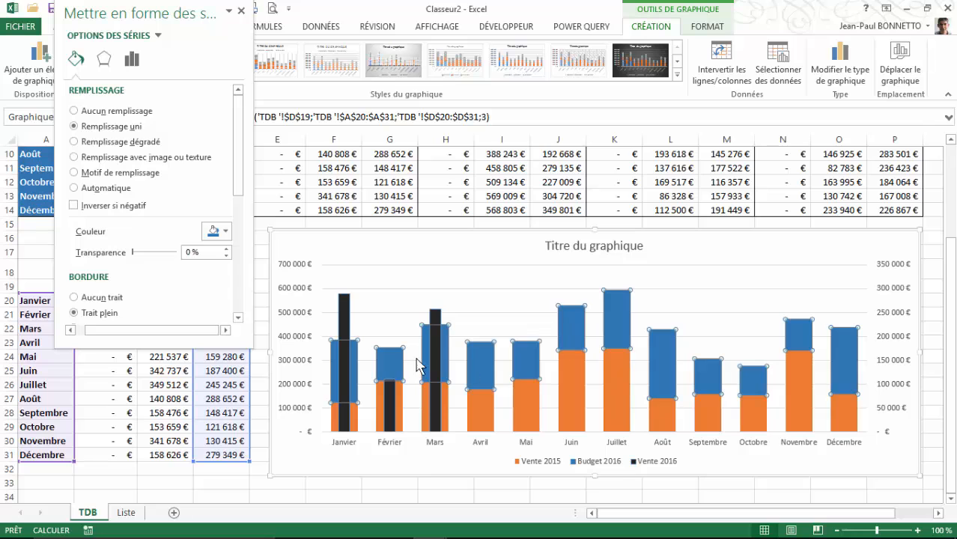
{"action": "left_click", "coordinate": [617, 310]}
{"action": "left_click", "coordinate": [636, 497]}
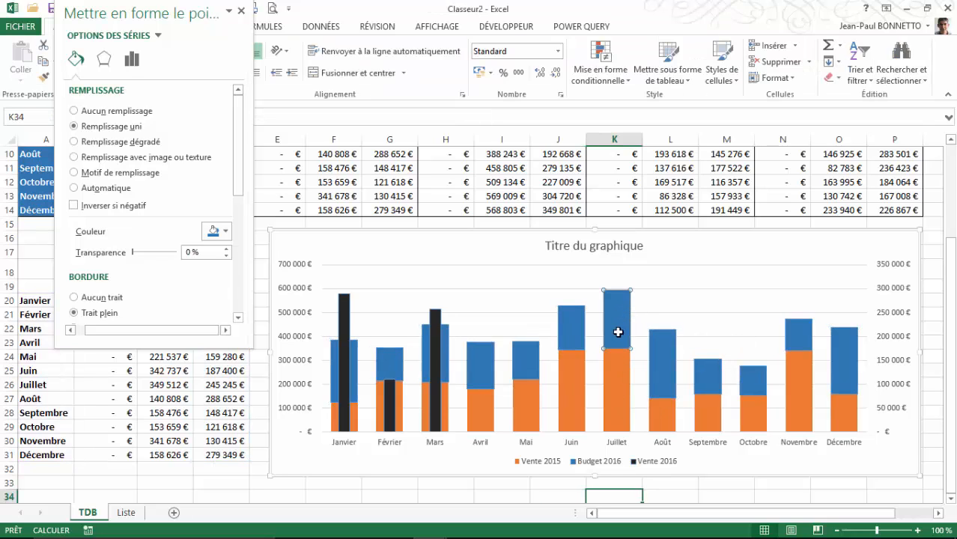
{"action": "left_click", "coordinate": [571, 326]}
{"action": "left_click", "coordinate": [572, 326]}
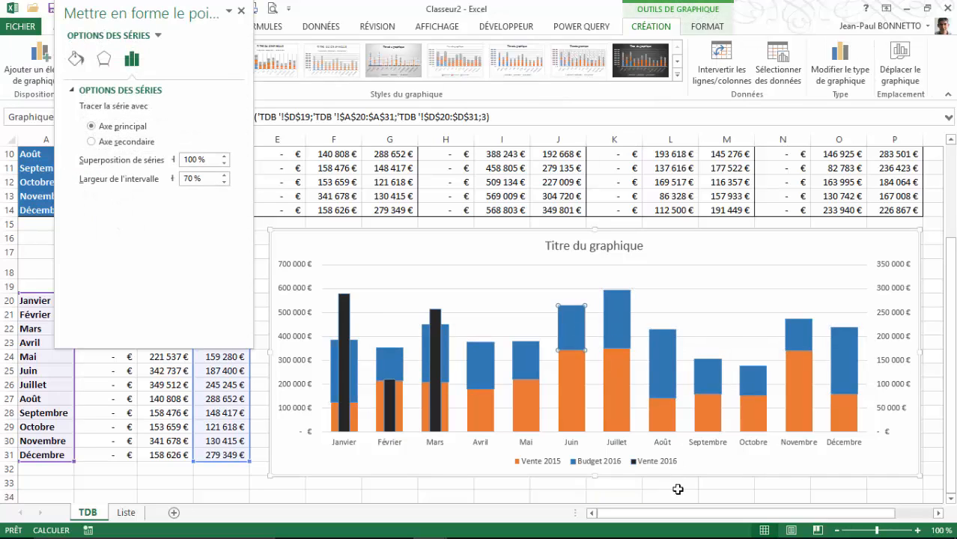
{"action": "left_click", "coordinate": [678, 490]}
- Change the chart type of the Budget 2016 series to a line with markers on the primary axis
{"action": "left_click", "coordinate": [617, 316]}
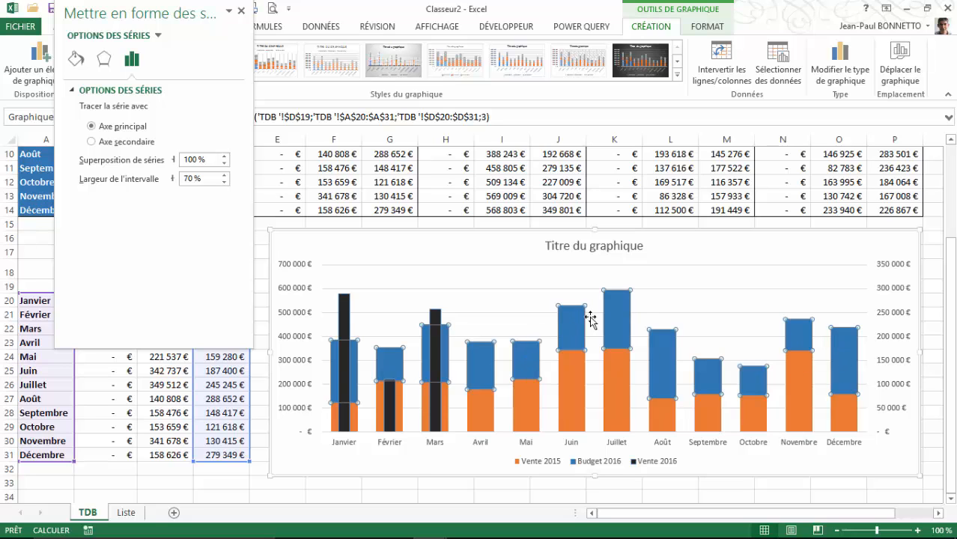
{"action": "right_click", "coordinate": [623, 319]}
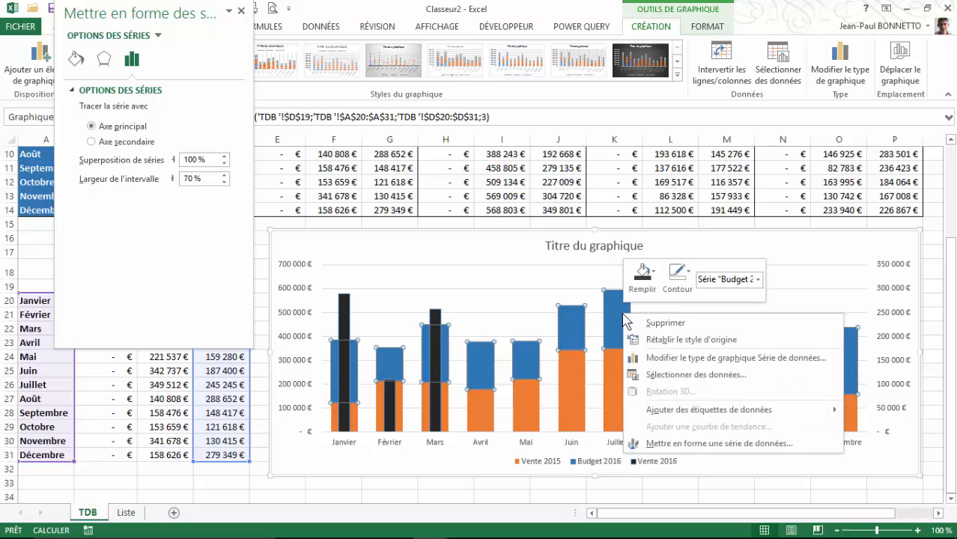
{"action": "left_click", "coordinate": [687, 359]}
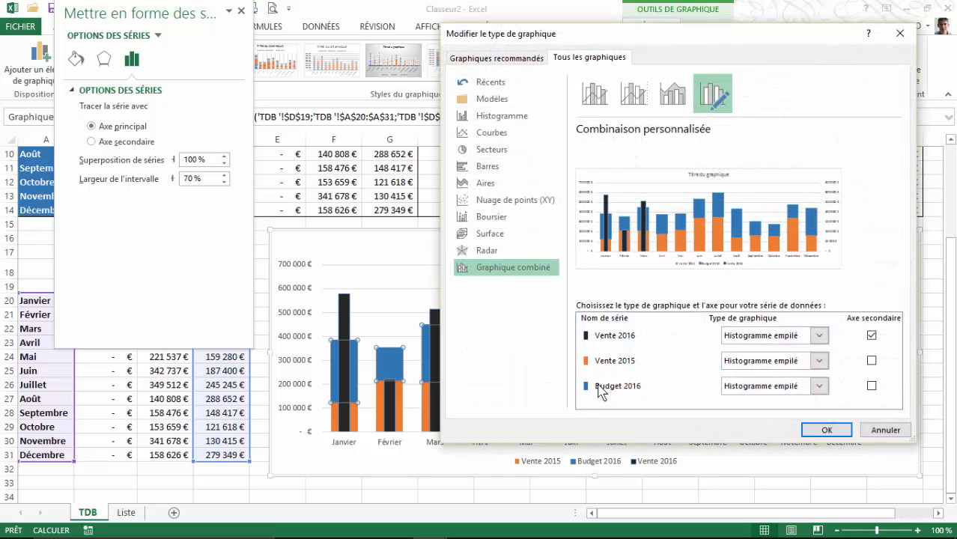
{"action": "left_click", "coordinate": [818, 388]}
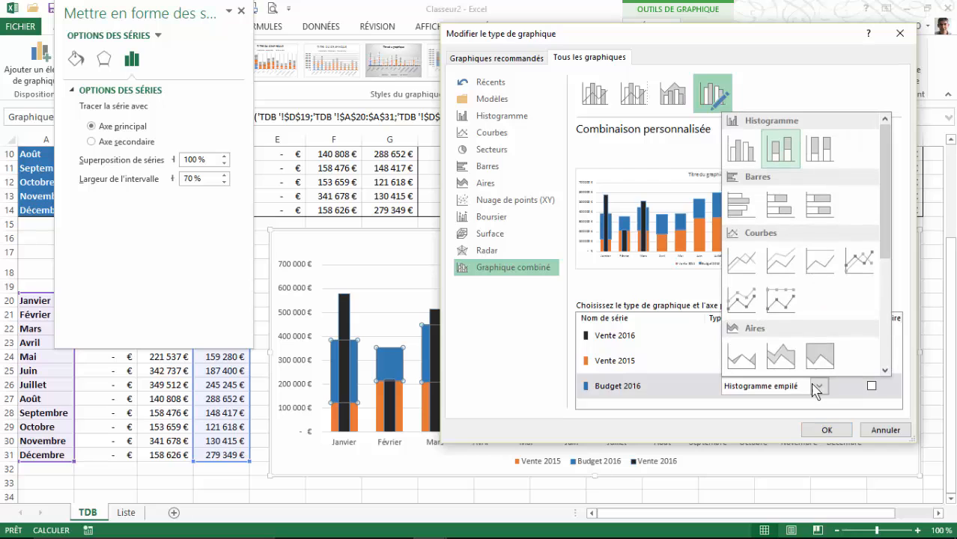
{"action": "left_click", "coordinate": [860, 263]}
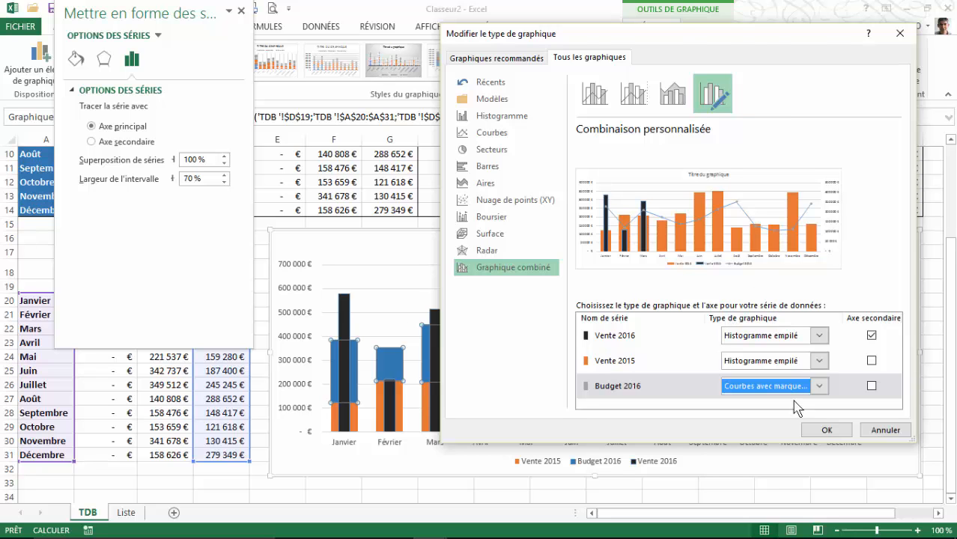
{"action": "left_click", "coordinate": [827, 430]}
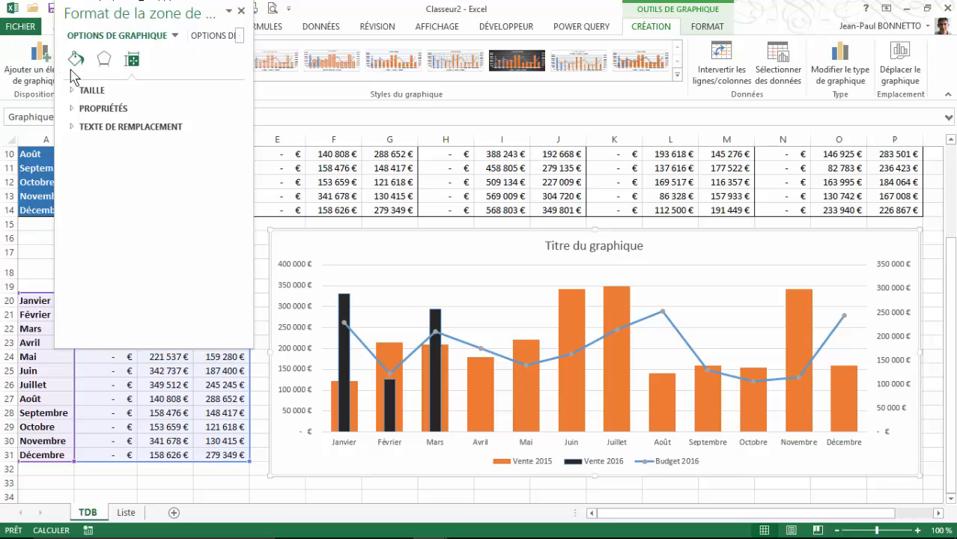
{"action": "left_click", "coordinate": [105, 58]}
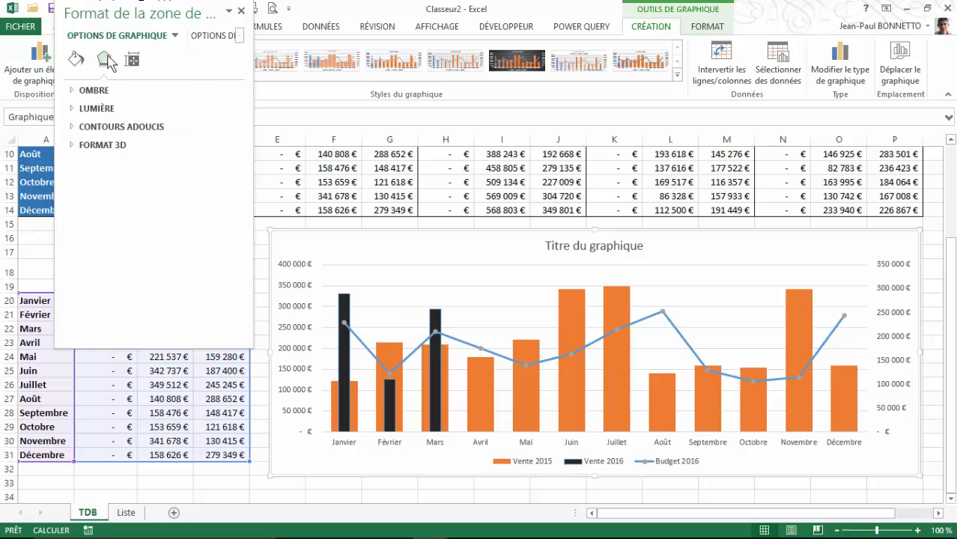
{"action": "left_click", "coordinate": [76, 59]}
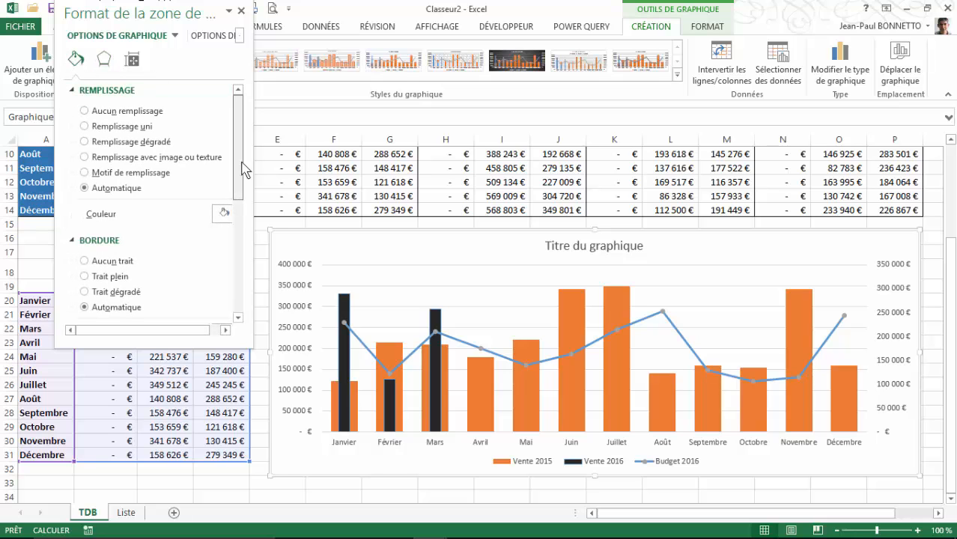
{"action": "left_click_drag", "start_coordinate": [241, 167], "coordinate": [248, 260]}
{"action": "left_click_drag", "start_coordinate": [245, 225], "coordinate": [203, 81]}
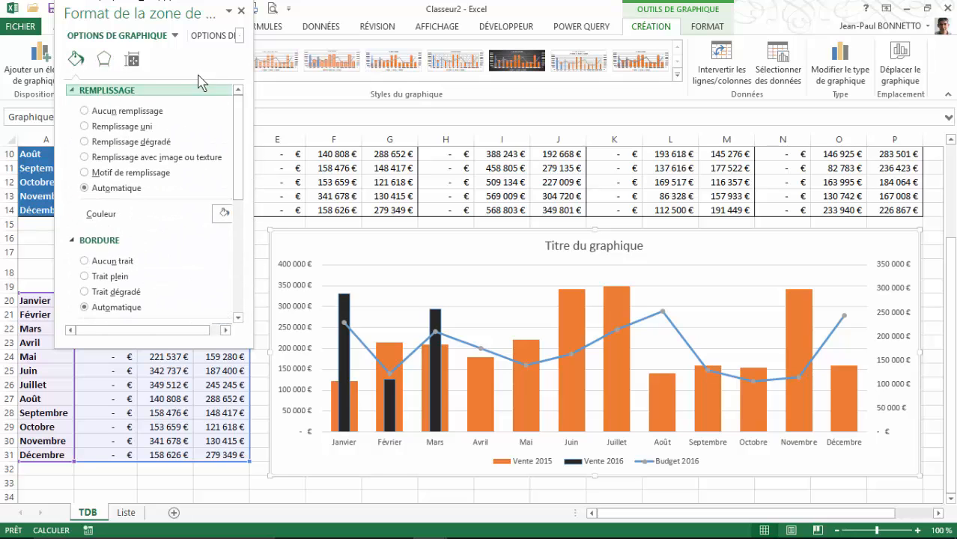
{"action": "left_click", "coordinate": [131, 60]}
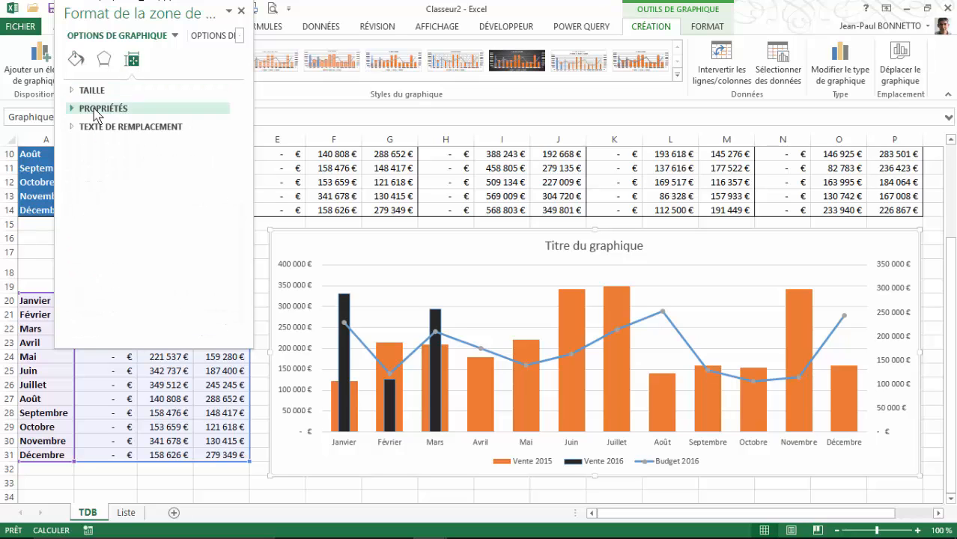
{"action": "left_click", "coordinate": [101, 108]}
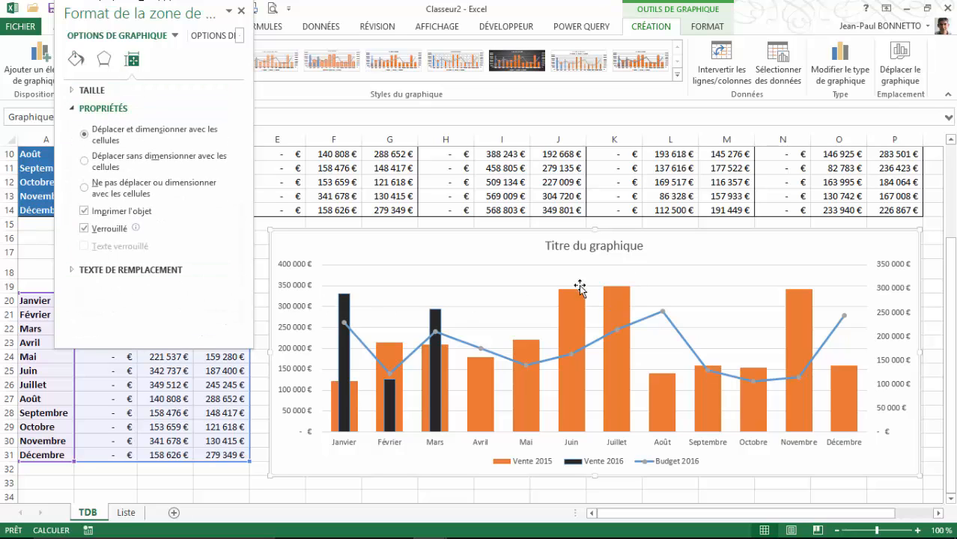
- Give the Budget 2016 line series predefined (Prédéfini) markers with the long dash type
{"action": "left_click", "coordinate": [592, 343]}
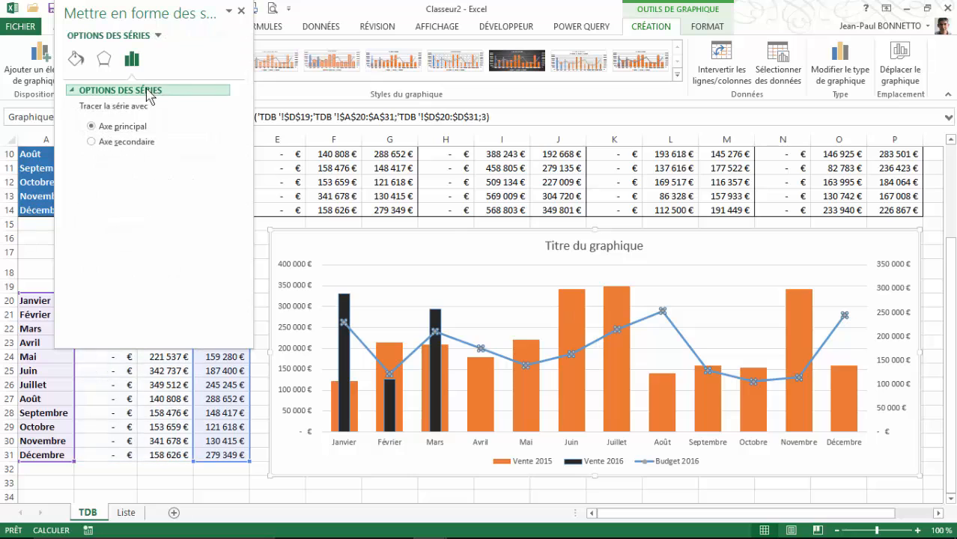
{"action": "left_click", "coordinate": [103, 60]}
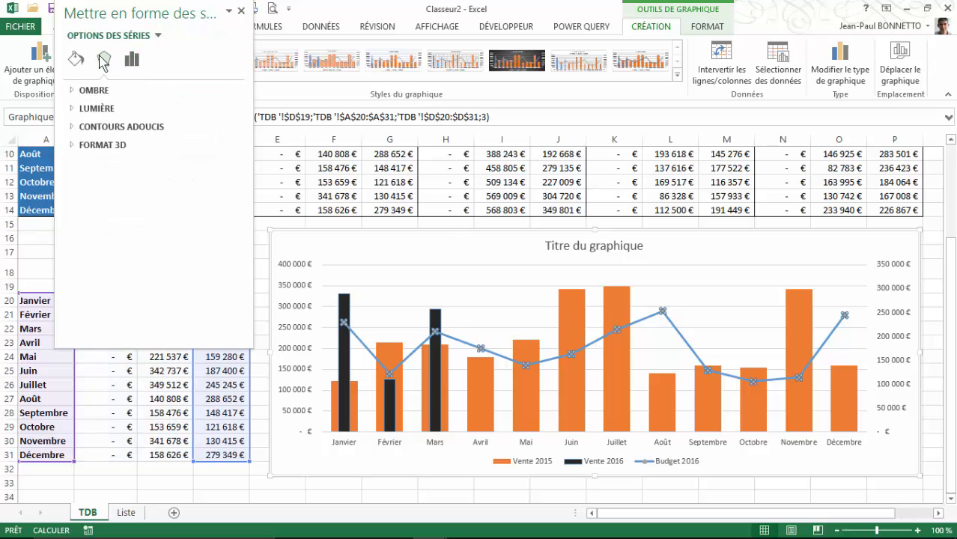
{"action": "left_click", "coordinate": [78, 60]}
{"action": "left_click", "coordinate": [157, 39]}
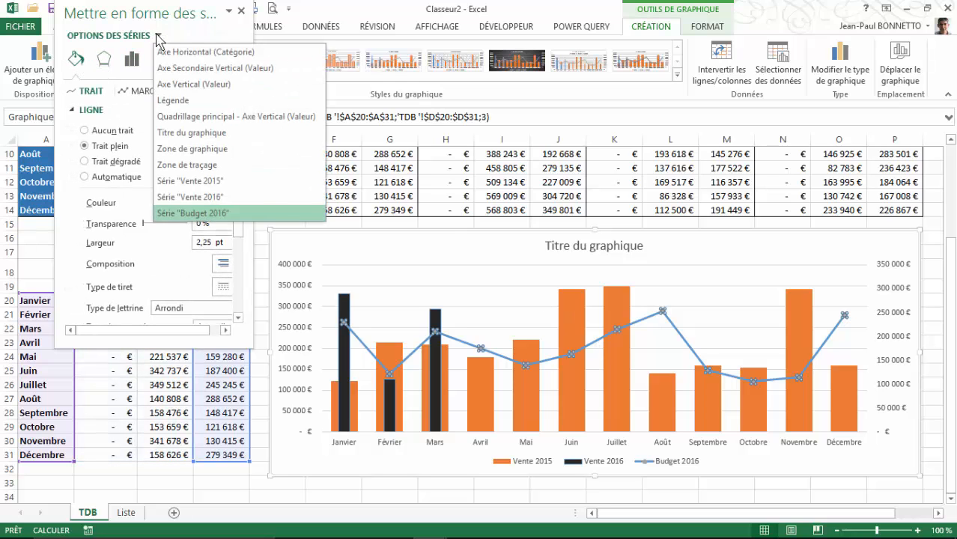
{"action": "left_click", "coordinate": [157, 39]}
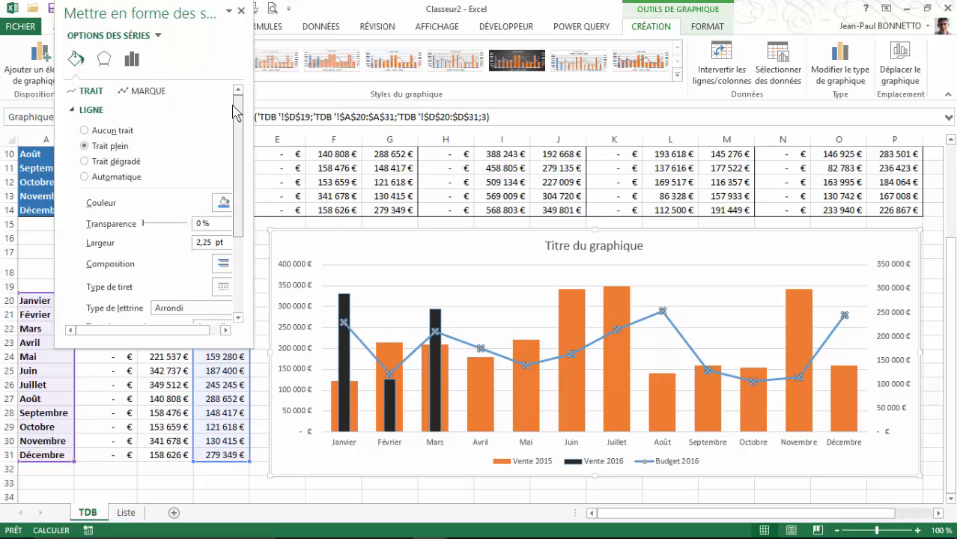
{"action": "left_click_drag", "start_coordinate": [184, 12], "coordinate": [169, 72]}
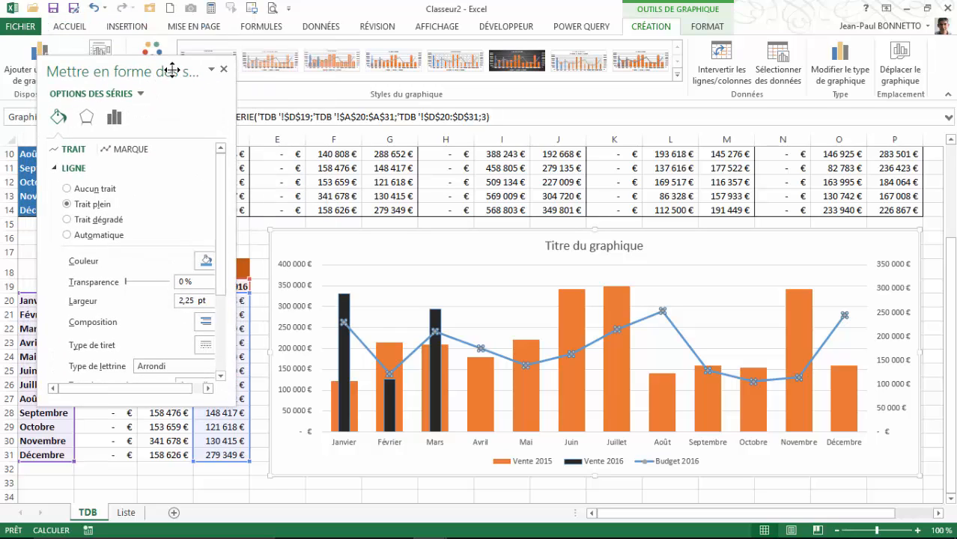
{"action": "left_click", "coordinate": [142, 95]}
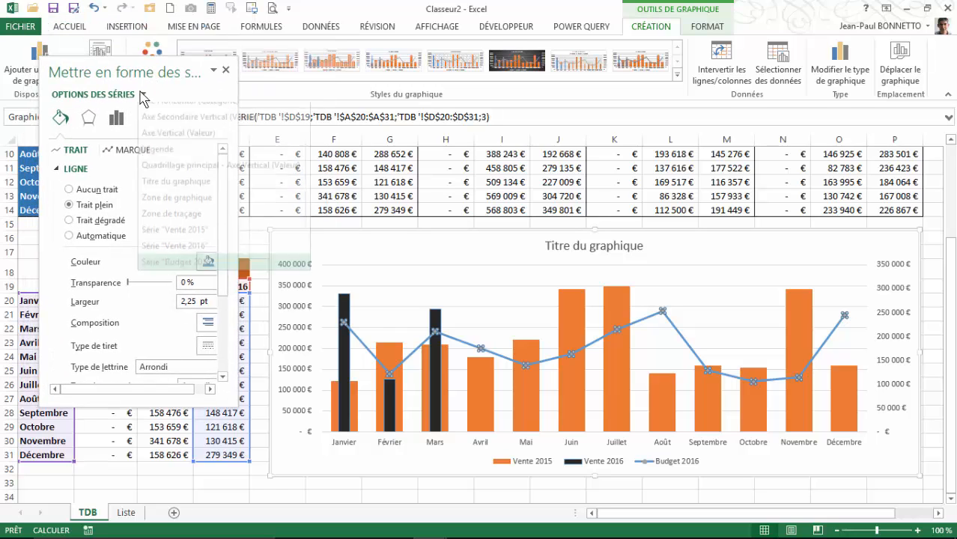
{"action": "left_click", "coordinate": [129, 153]}
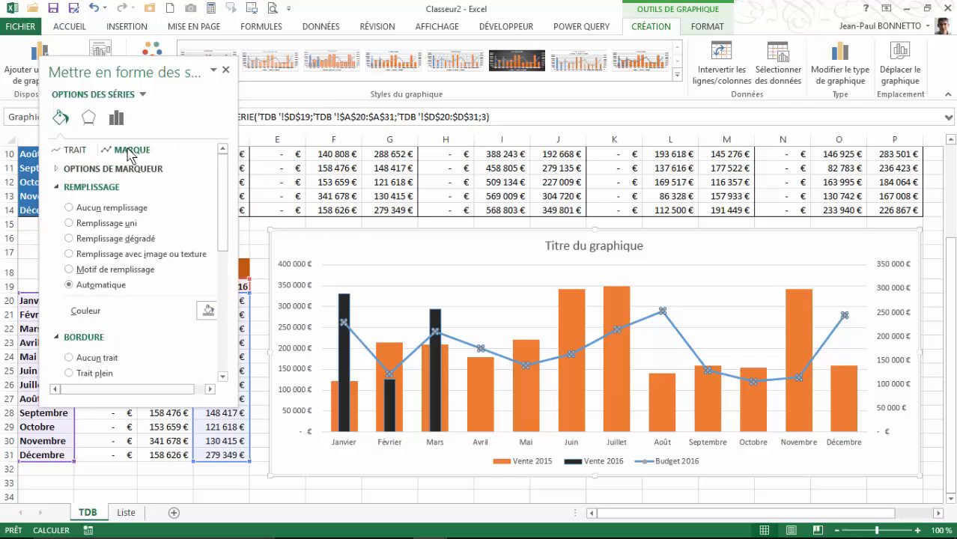
{"action": "left_click", "coordinate": [76, 168]}
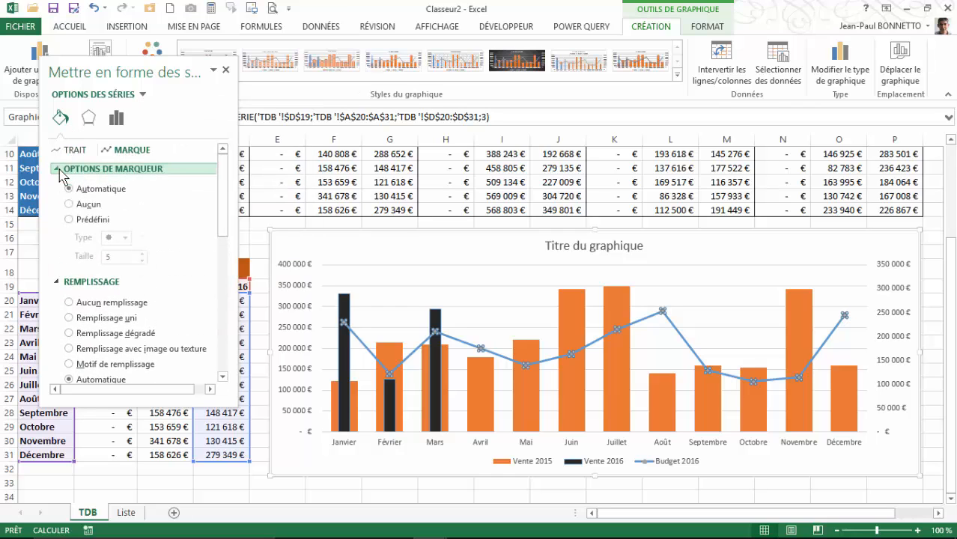
{"action": "left_click", "coordinate": [69, 220]}
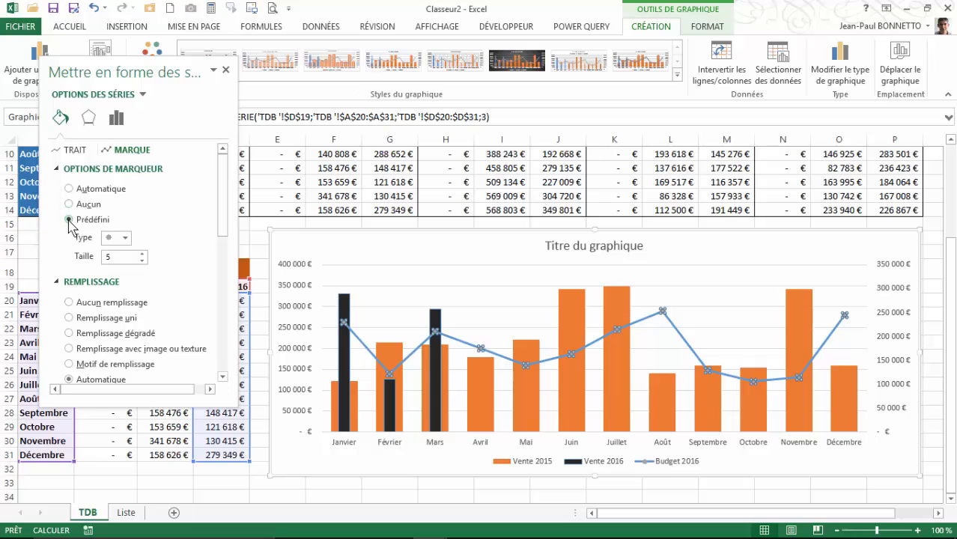
{"action": "left_click", "coordinate": [126, 238]}
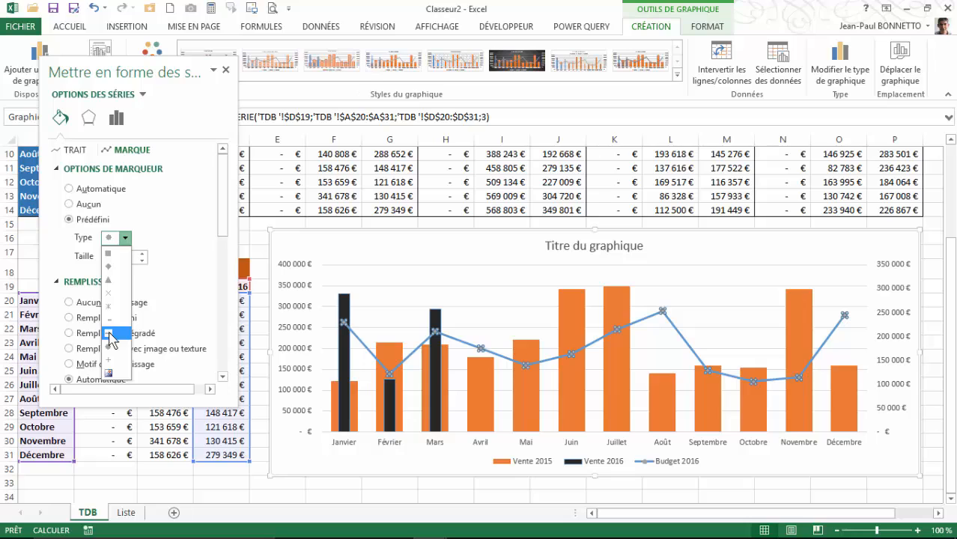
{"action": "left_click", "coordinate": [109, 333]}
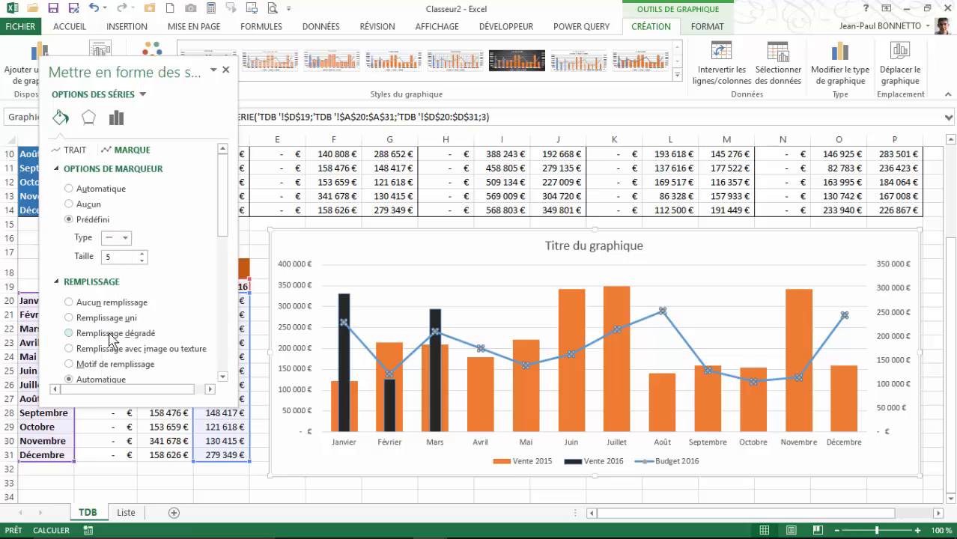
- Set the size of the Budget 2016 dash markers to 31
{"action": "left_click", "coordinate": [142, 254]}
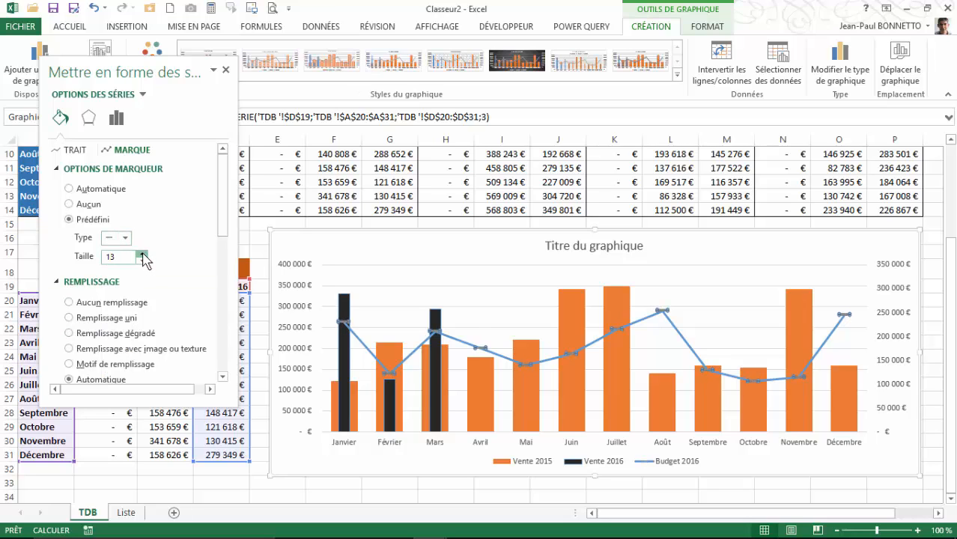
{"action": "left_click", "coordinate": [141, 254]}
{"action": "left_click", "coordinate": [141, 253]}
{"action": "left_click", "coordinate": [142, 254]}
{"action": "left_click", "coordinate": [142, 254]}
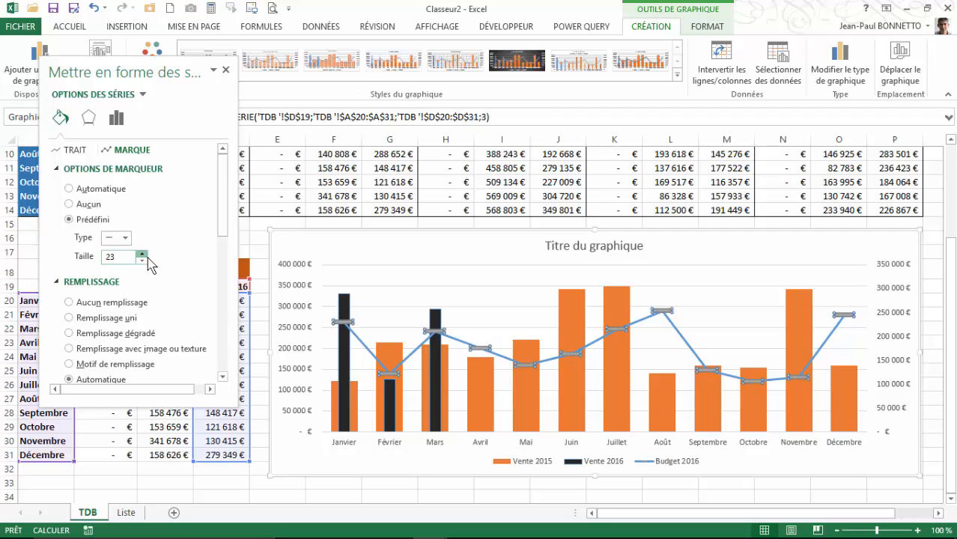
{"action": "left_click", "coordinate": [142, 255]}
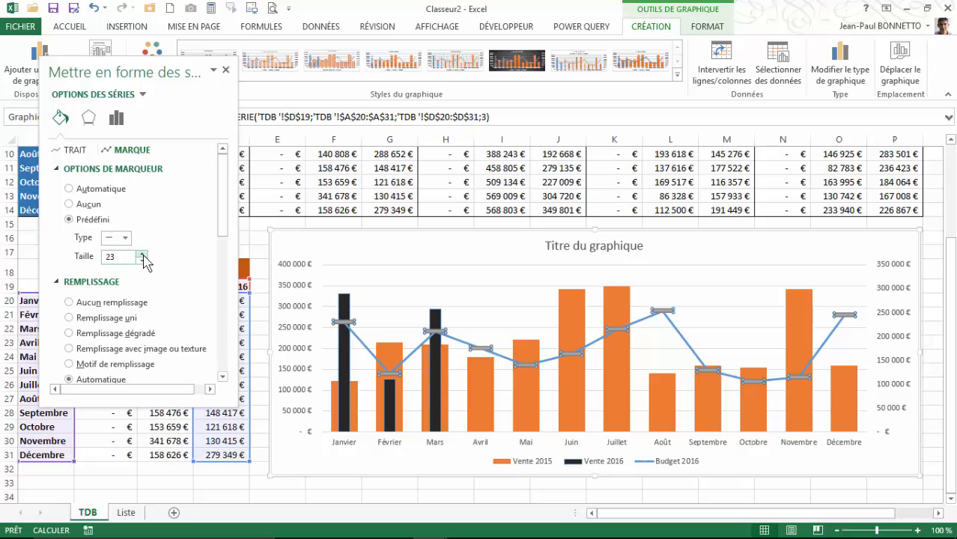
{"action": "left_click", "coordinate": [141, 254]}
{"action": "left_click", "coordinate": [141, 254]}
{"action": "left_click", "coordinate": [142, 254]}
{"action": "left_click", "coordinate": [141, 255]}
{"action": "left_click", "coordinate": [142, 254]}
{"action": "left_click", "coordinate": [142, 255]}
{"action": "left_click", "coordinate": [141, 255]}
{"action": "left_click", "coordinate": [142, 254]}
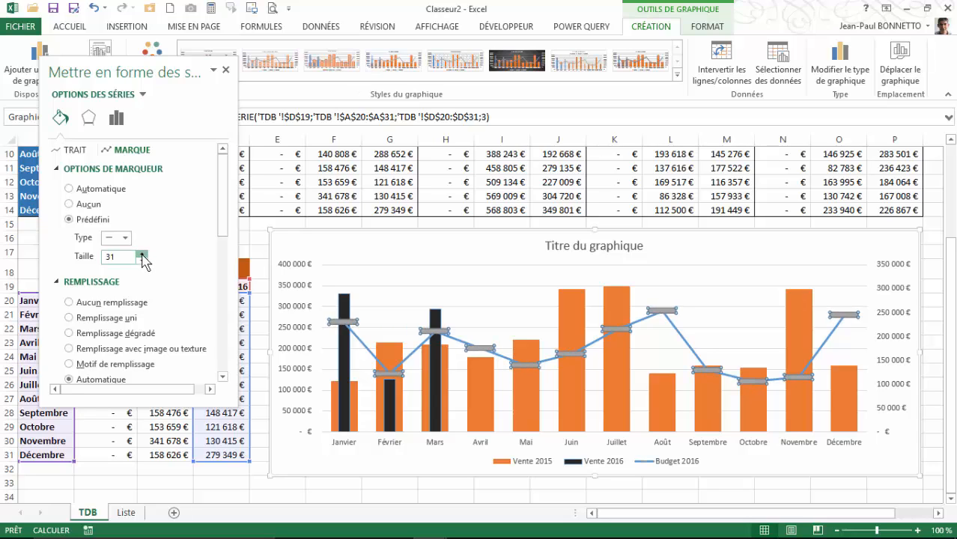
{"action": "left_click", "coordinate": [142, 255]}
{"action": "left_click", "coordinate": [142, 260]}
- Fill the Budget 2016 markers with standard red and remove their border (Aucun trait)
{"action": "scroll", "coordinate": [222, 196], "scroll_direction": "down", "scroll_amount": 3}
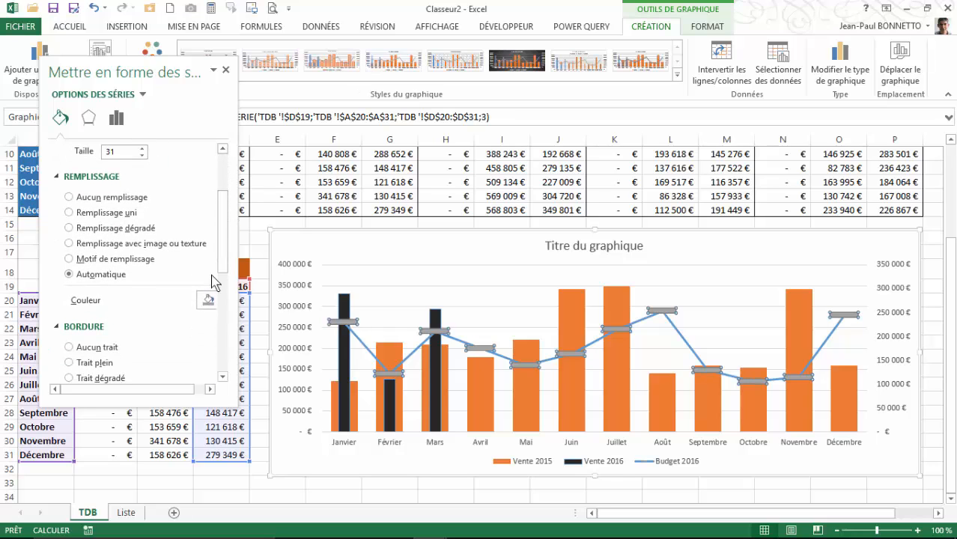
{"action": "left_click", "coordinate": [200, 300]}
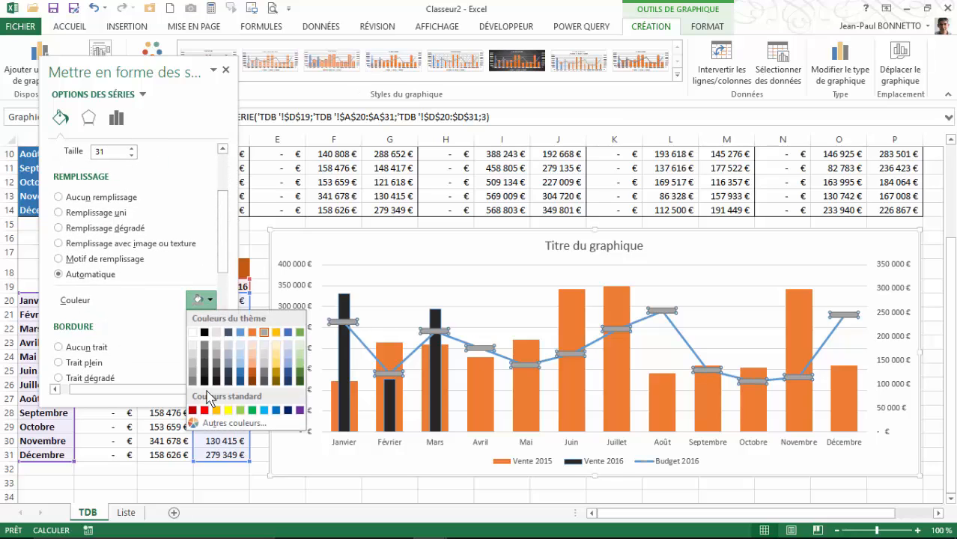
{"action": "left_click", "coordinate": [204, 410]}
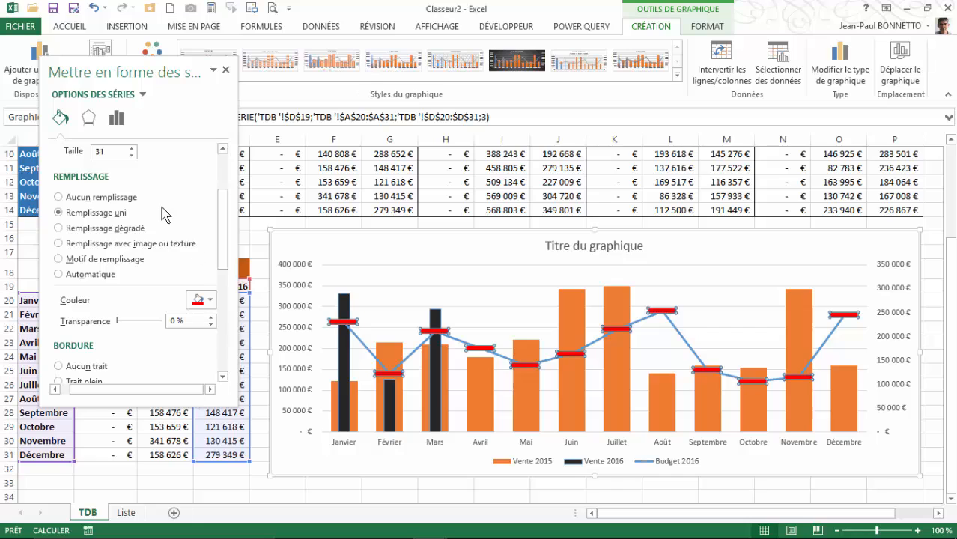
{"action": "left_click", "coordinate": [57, 366]}
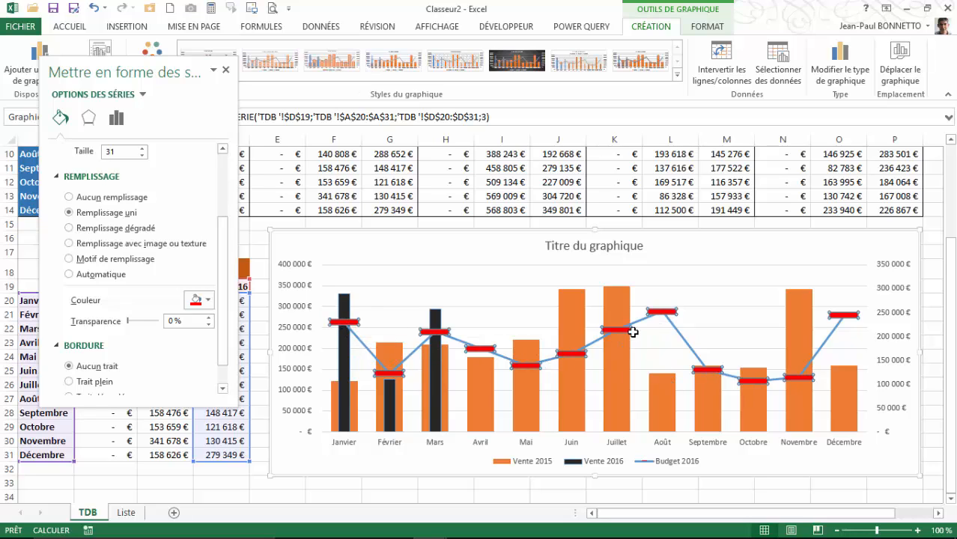
- Remove the line connecting the Budget 2016 markers by setting it to Aucun trait
{"action": "left_click_drag", "start_coordinate": [225, 255], "coordinate": [123, 135]}
{"action": "left_click", "coordinate": [60, 152]}
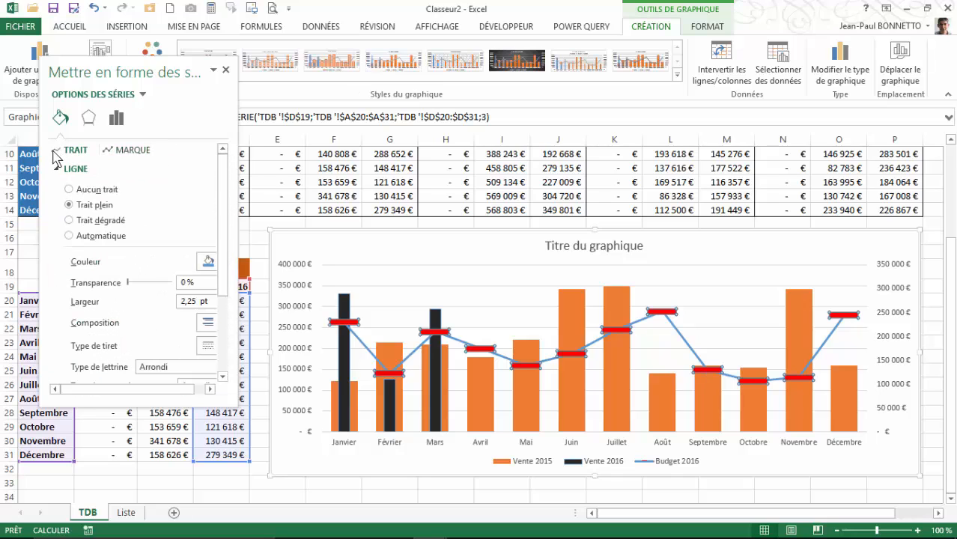
{"action": "left_click", "coordinate": [69, 191]}
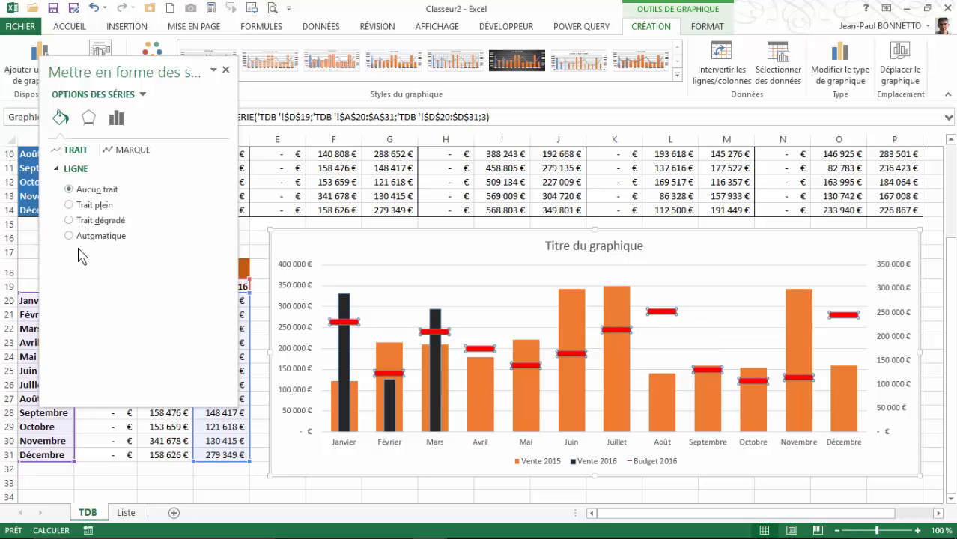
- Fill the Vente 2015 columns with a medium-dark blue theme colour and close the formatting pane
{"action": "left_click", "coordinate": [483, 385]}
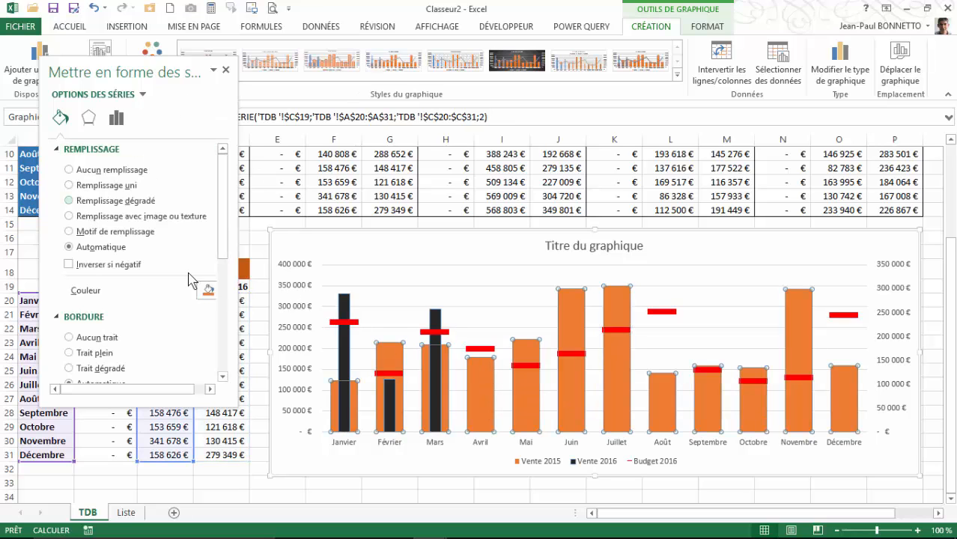
{"action": "left_click", "coordinate": [201, 291]}
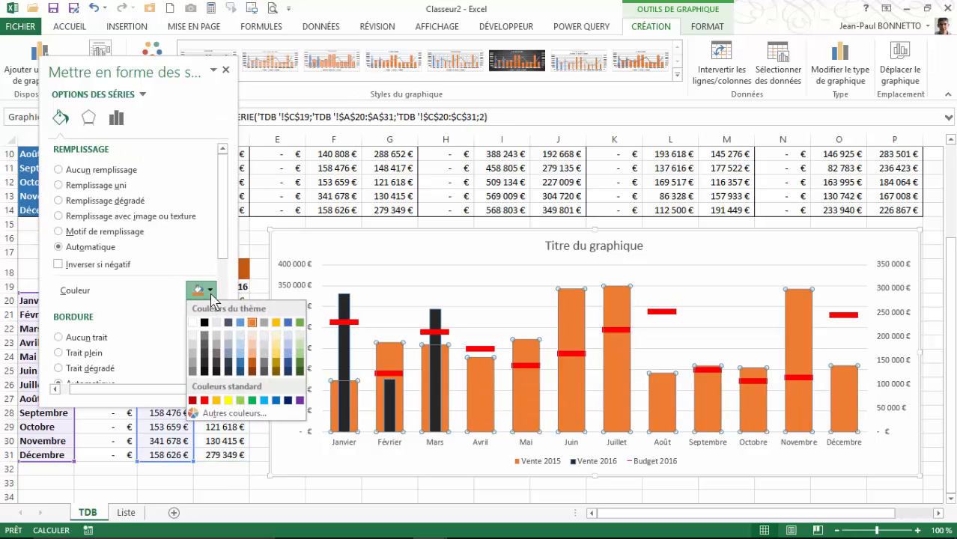
{"action": "left_click", "coordinate": [240, 366]}
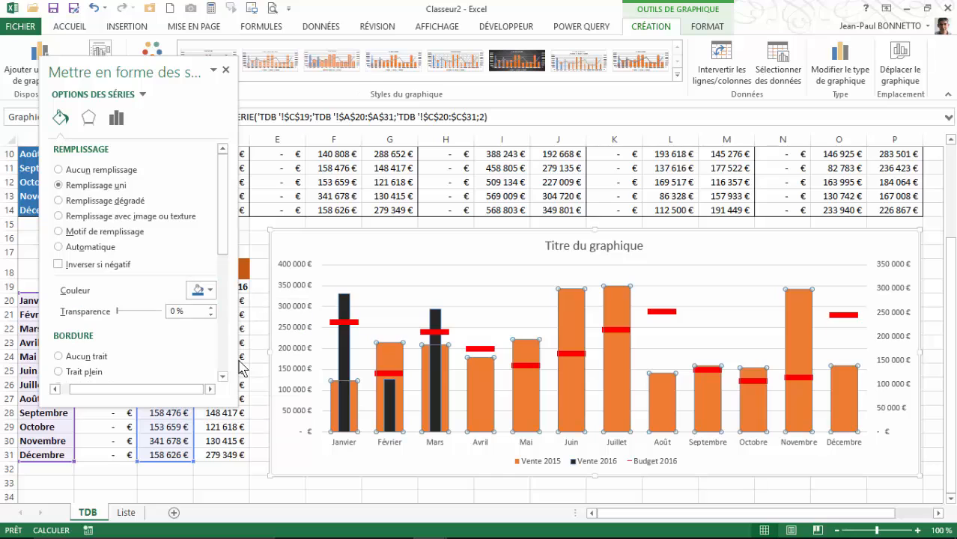
{"action": "left_click", "coordinate": [488, 280]}
{"action": "left_click", "coordinate": [585, 250]}
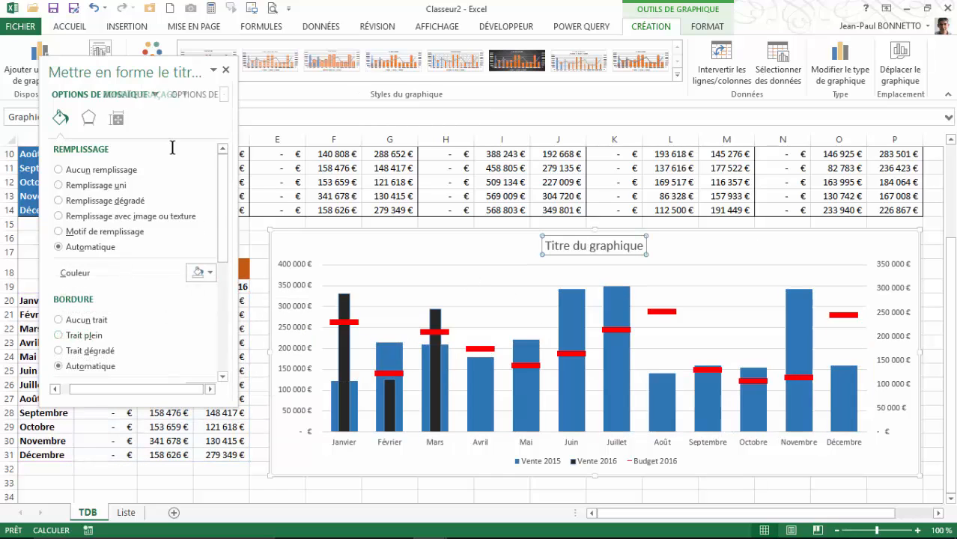
{"action": "left_click", "coordinate": [225, 70]}
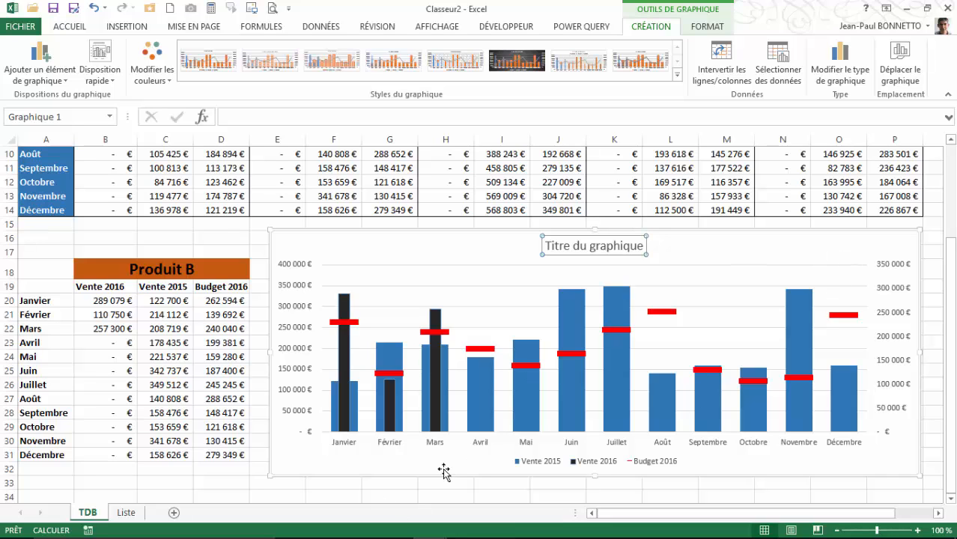
- Switch the product selector in B18 to Produit A, then to Produit E, to test the chart
{"action": "left_click", "coordinate": [151, 268]}
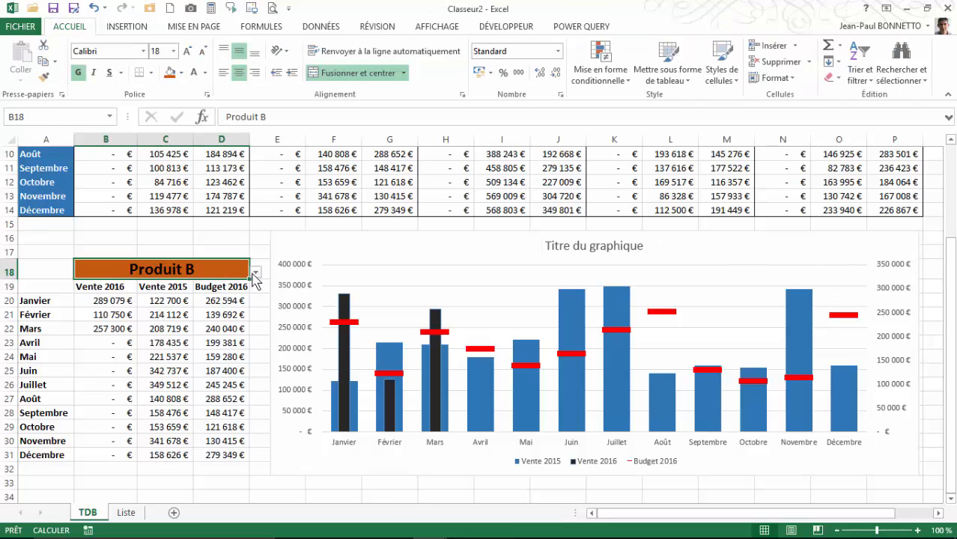
{"action": "left_click", "coordinate": [256, 272]}
{"action": "left_click", "coordinate": [105, 282]}
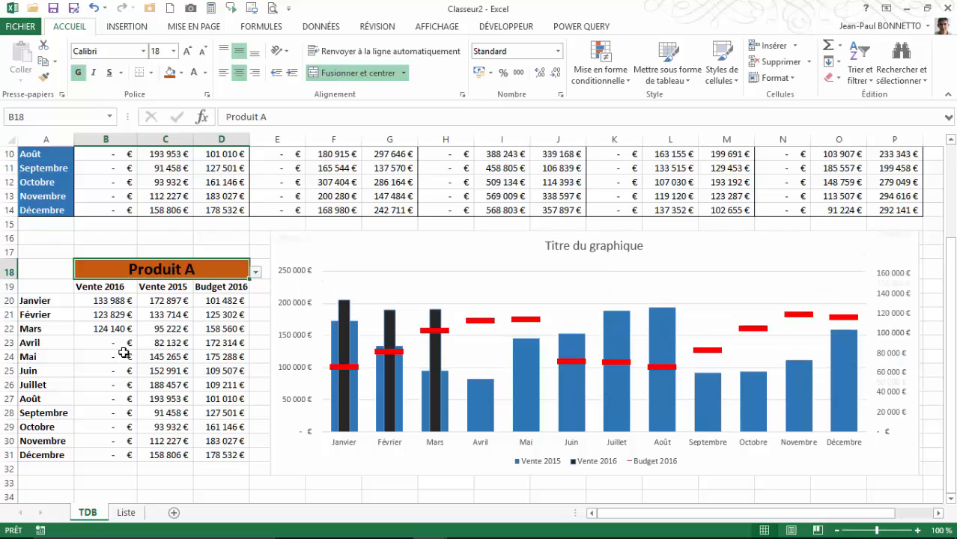
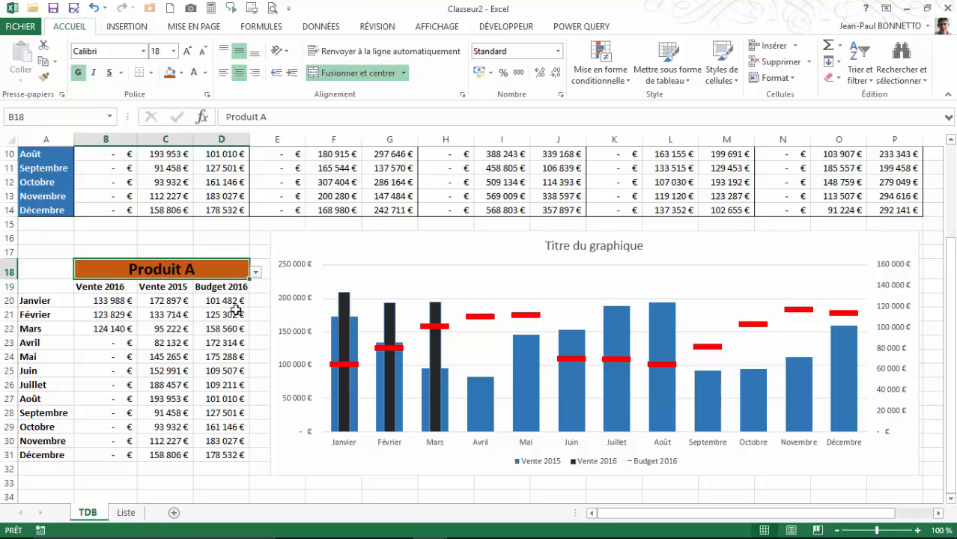
{"action": "left_click", "coordinate": [254, 273]}
{"action": "left_click", "coordinate": [240, 330]}
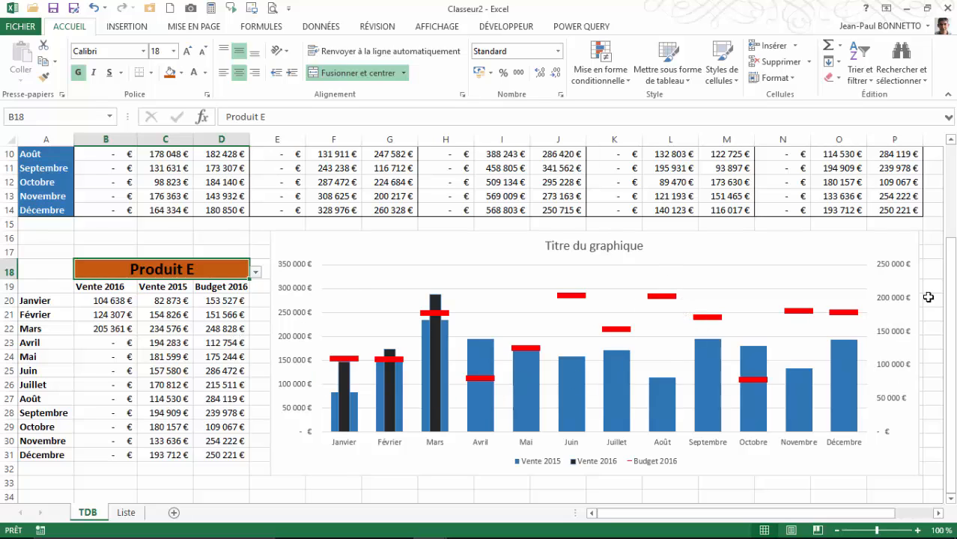
- Delete the chart's secondary vertical axis so all series share the primary axis
{"action": "left_click", "coordinate": [896, 299]}
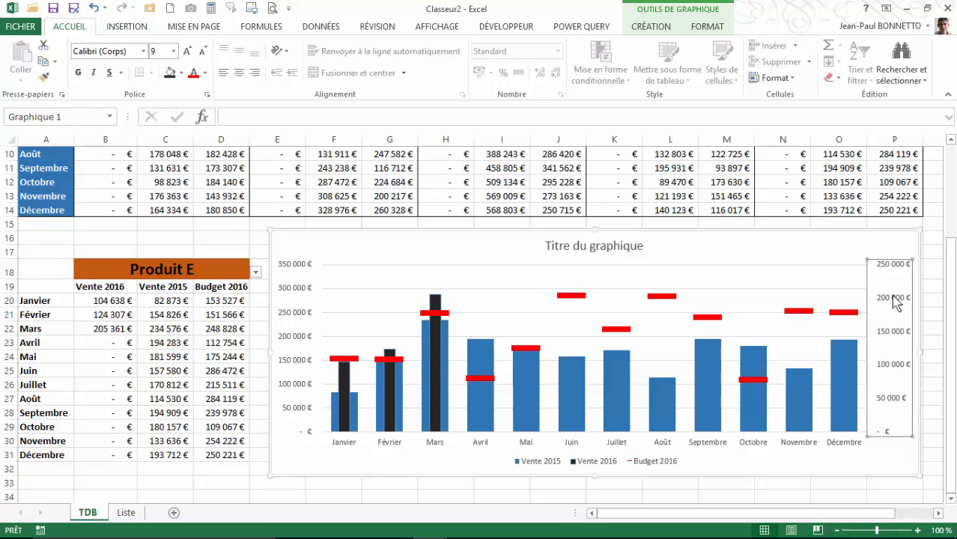
{"action": "key", "text": "Delete"}
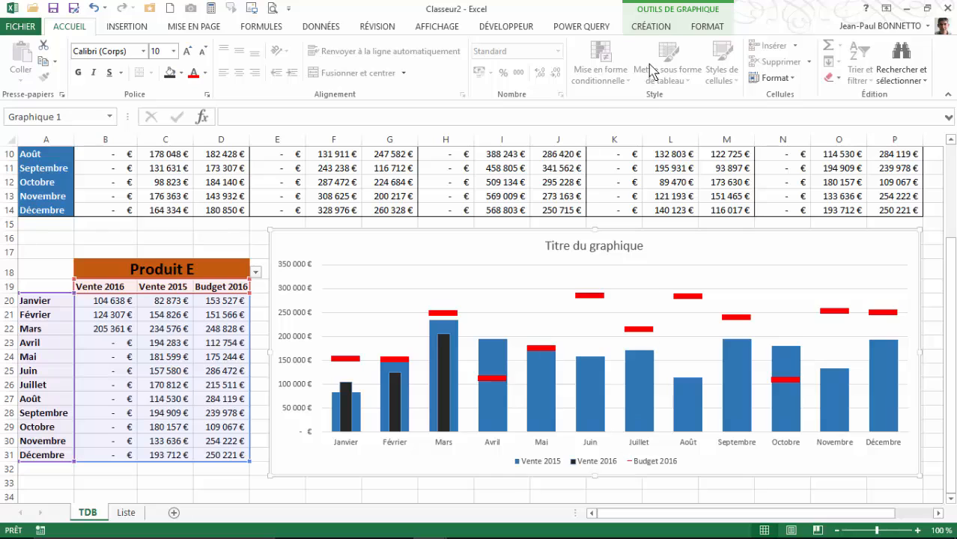
- Place the chart legend above the plot area using the Haut option
{"action": "left_click", "coordinate": [654, 27]}
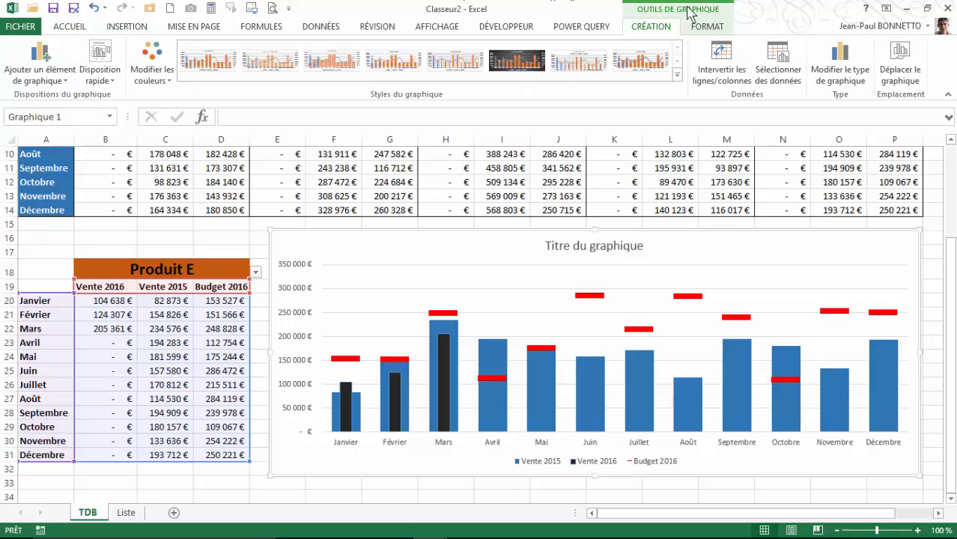
{"action": "left_click", "coordinate": [39, 63]}
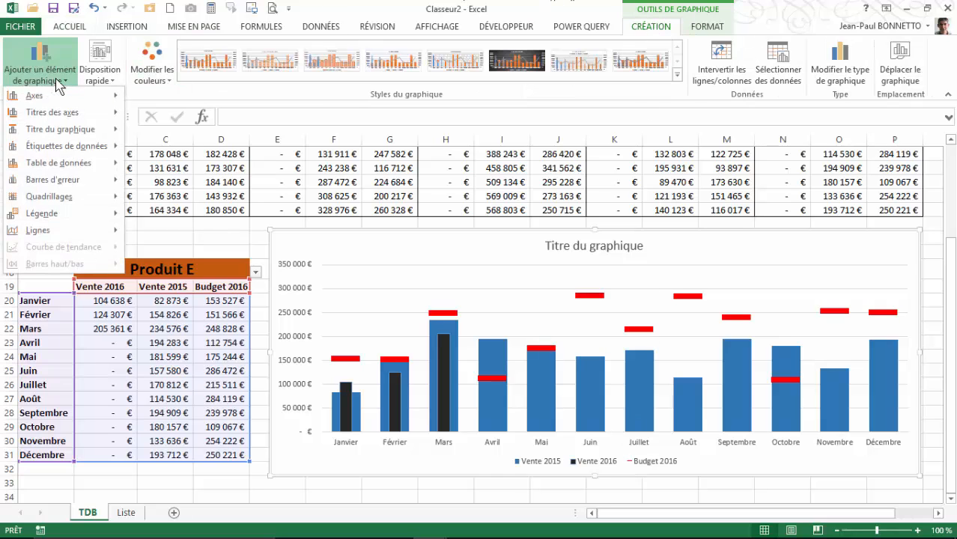
{"action": "mouse_move", "coordinate": [51, 215]}
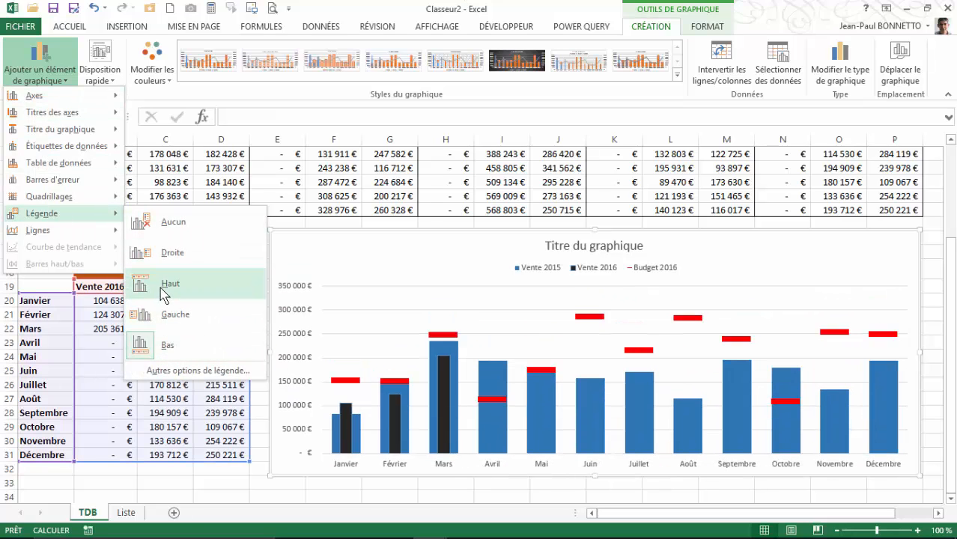
{"action": "left_click", "coordinate": [166, 288]}
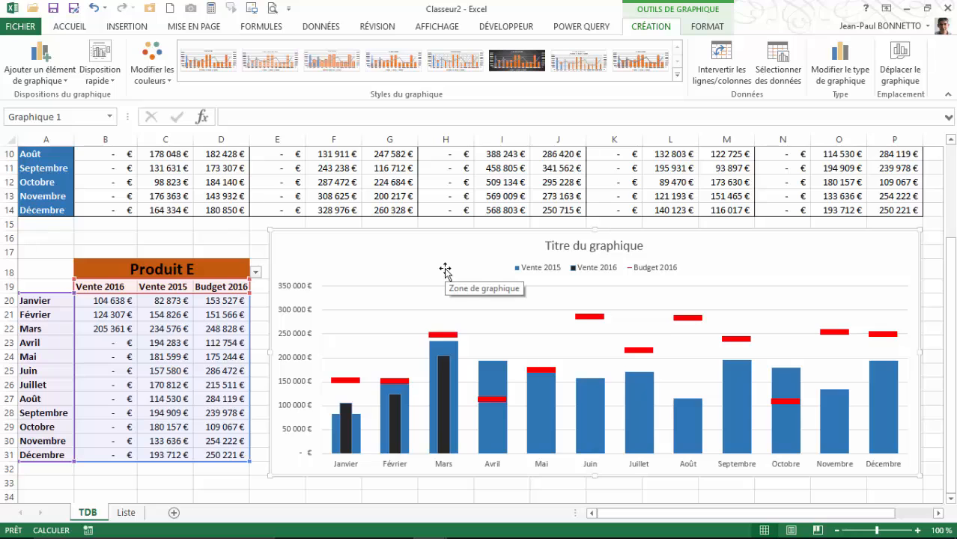
- Set the vertical axis display units to Milliers with their unit label shown, and close the axis formatting pane
{"action": "left_click", "coordinate": [298, 299]}
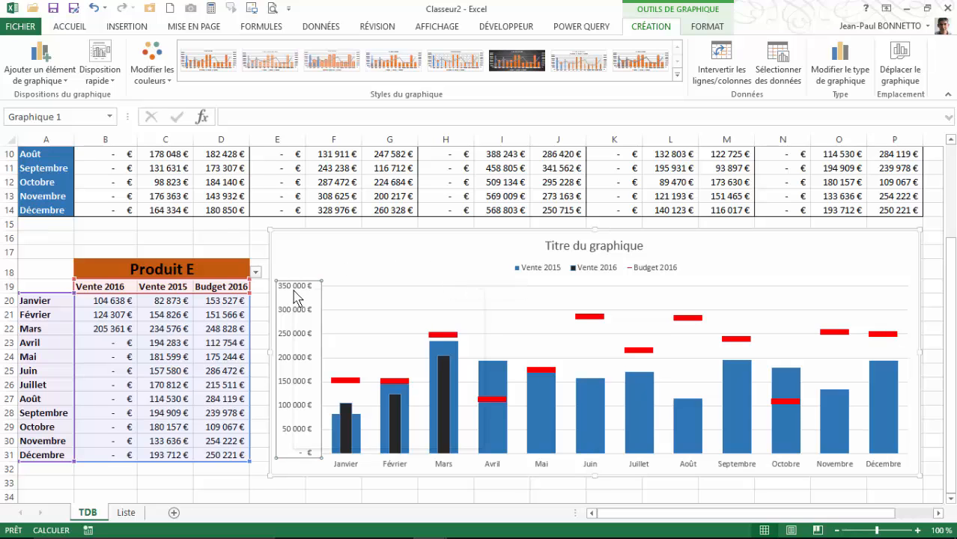
{"action": "right_click", "coordinate": [298, 300]}
{"action": "left_click", "coordinate": [352, 439]}
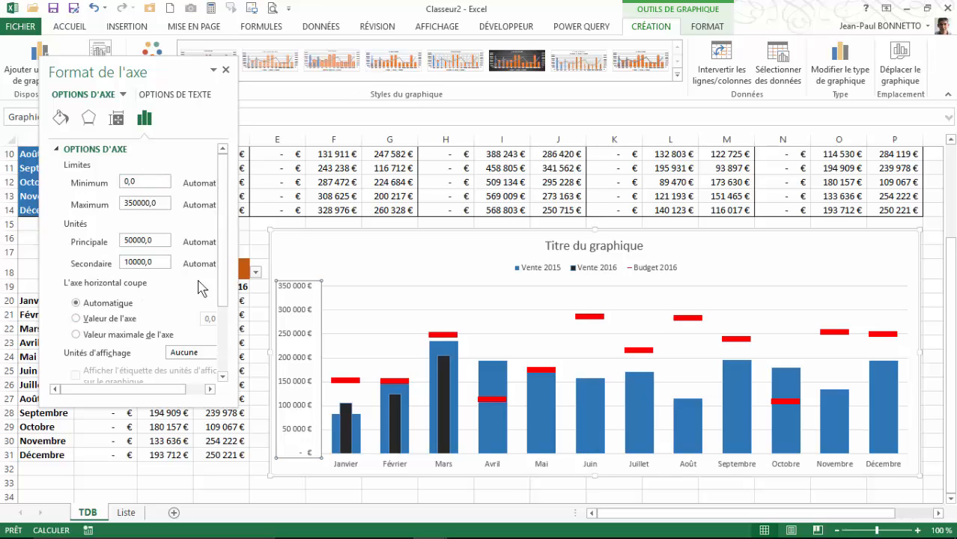
{"action": "scroll", "coordinate": [221, 209], "scroll_direction": "down", "scroll_amount": 3}
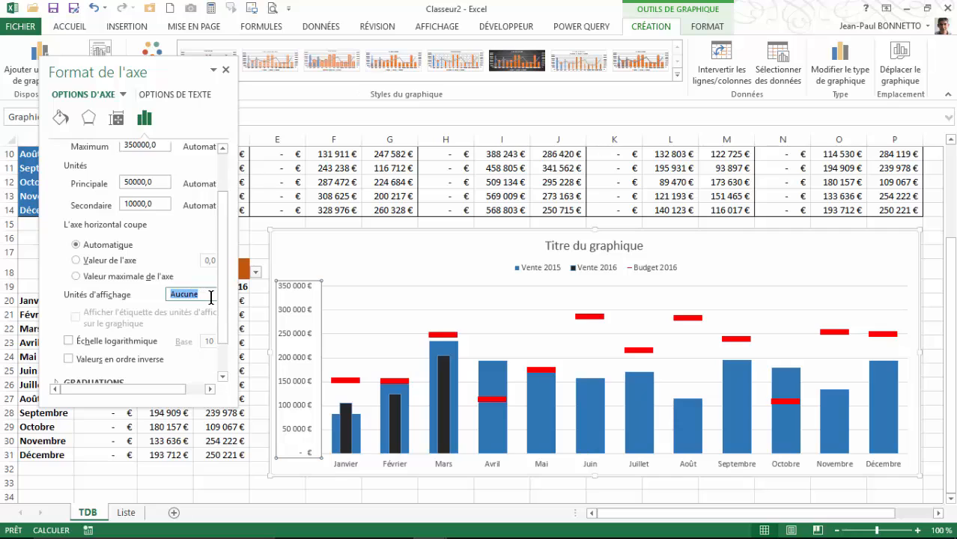
{"action": "left_click_drag", "start_coordinate": [237, 303], "coordinate": [267, 304]}
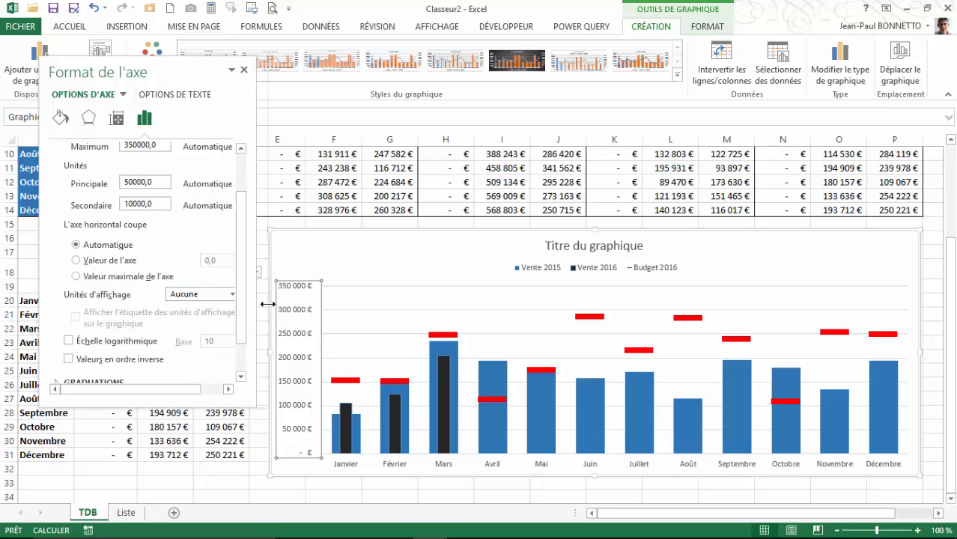
{"action": "left_click", "coordinate": [236, 294]}
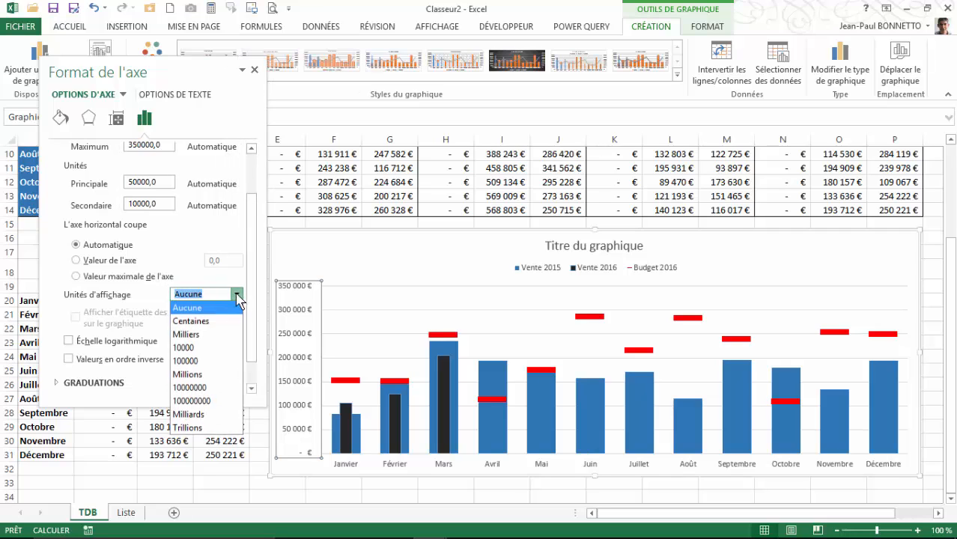
{"action": "left_click", "coordinate": [191, 335]}
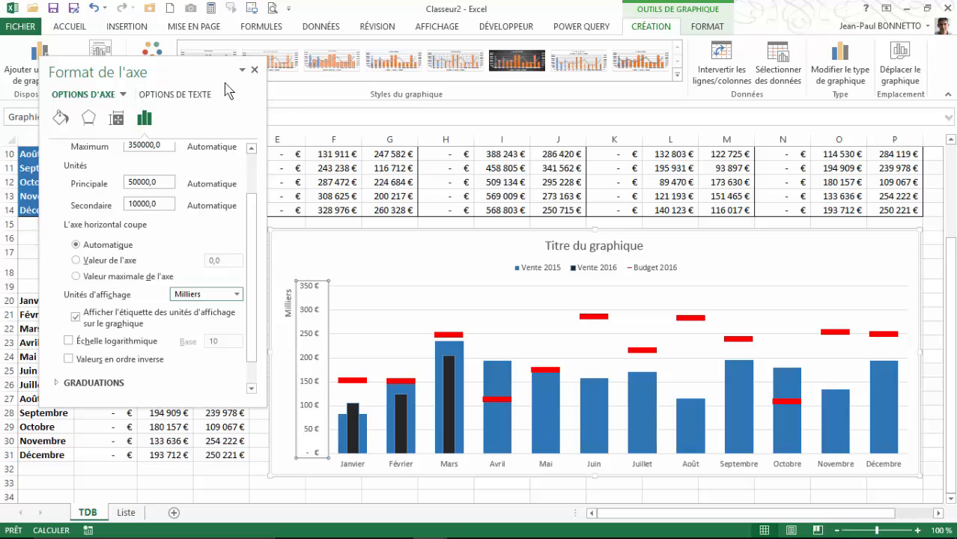
{"action": "left_click", "coordinate": [255, 70]}
- Format the vertical axis labels in bold Arial Black
{"action": "left_click", "coordinate": [72, 28]}
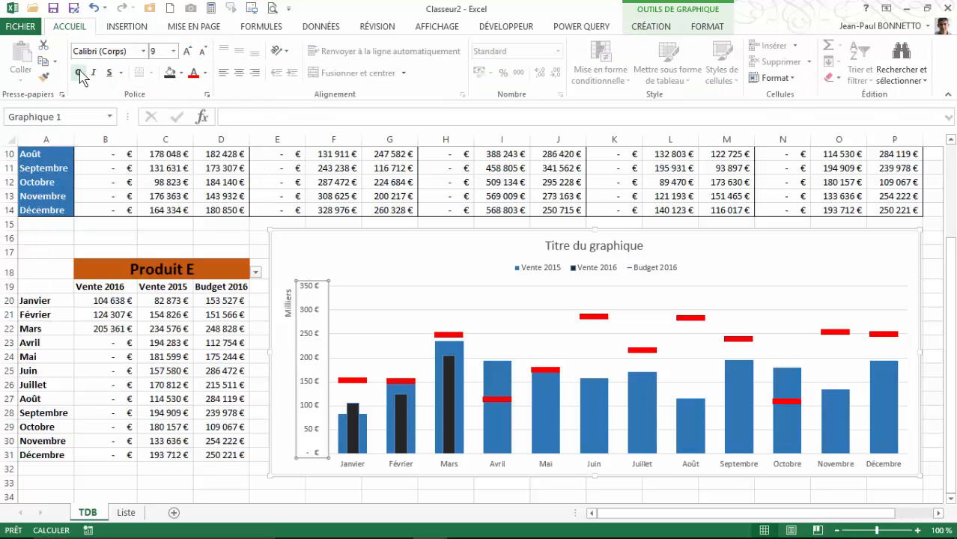
{"action": "left_click", "coordinate": [143, 52]}
{"action": "left_click", "coordinate": [114, 187]}
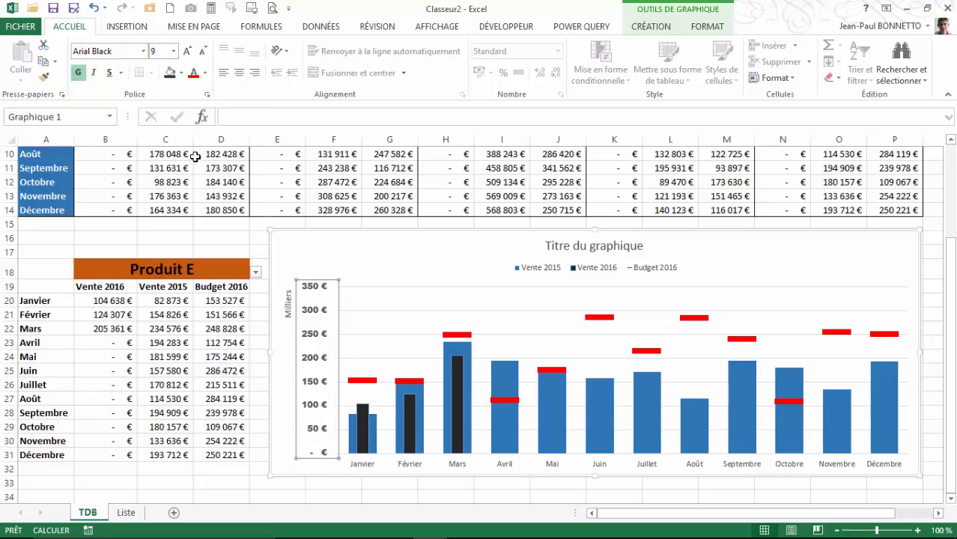
- Format the month labels on the horizontal axis in bold Arial Black
{"action": "left_click", "coordinate": [508, 470]}
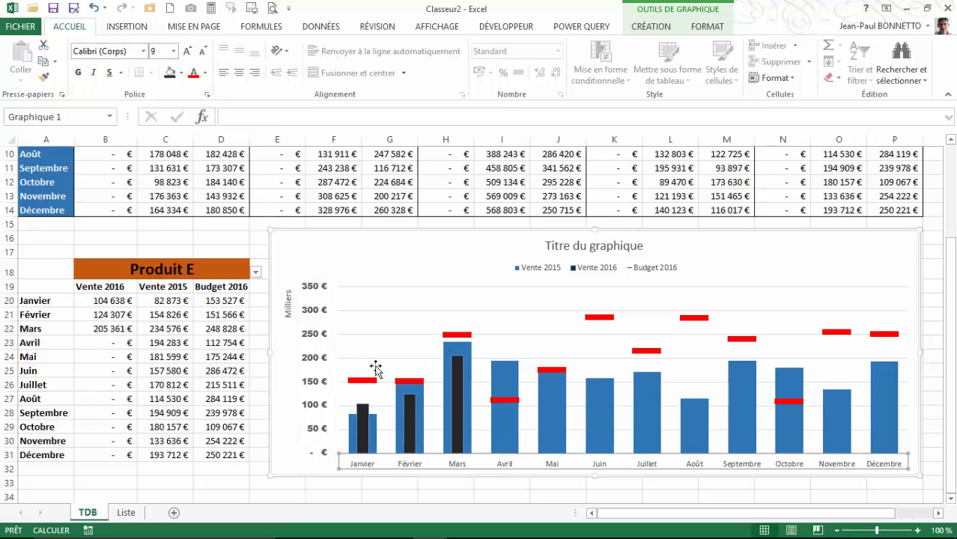
{"action": "left_click", "coordinate": [78, 73]}
{"action": "left_click", "coordinate": [143, 52]}
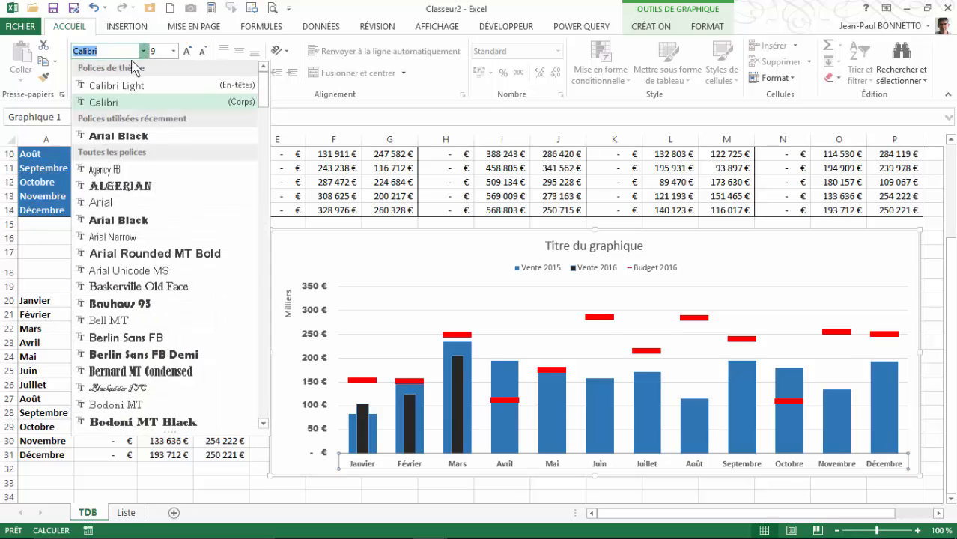
{"action": "left_click", "coordinate": [113, 194]}
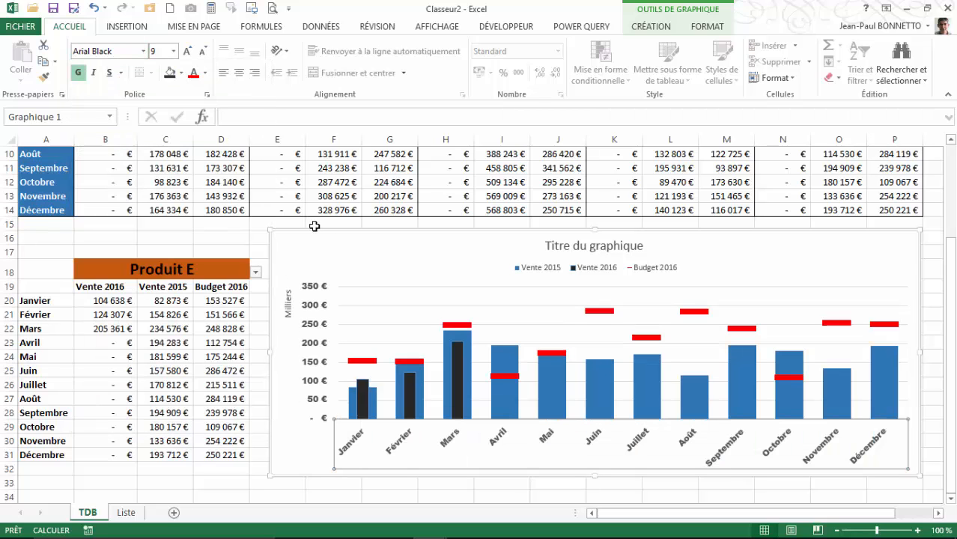
- Stretch the chart's lower edge down by about one row and remove its horizontal gridlines
{"action": "left_click_drag", "start_coordinate": [594, 476], "coordinate": [595, 494]}
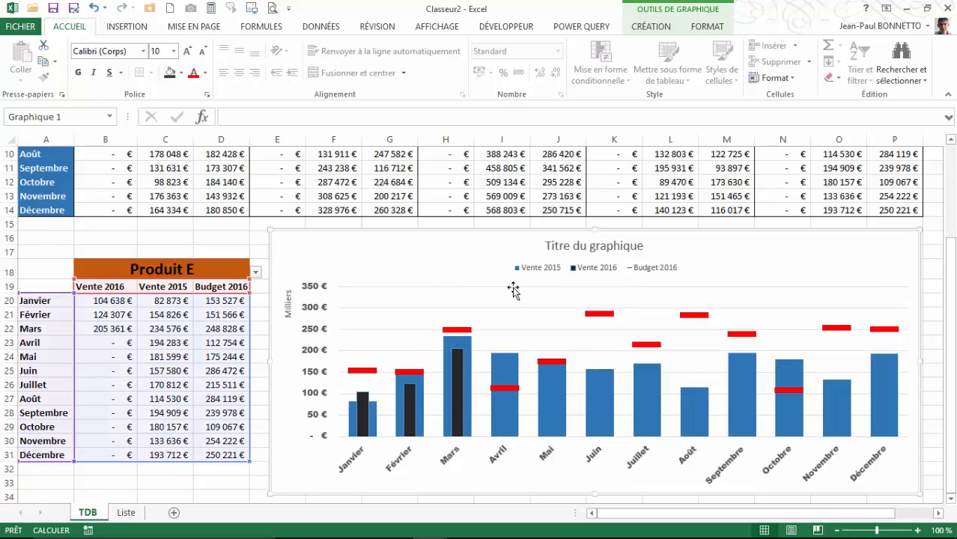
{"action": "left_click", "coordinate": [546, 329]}
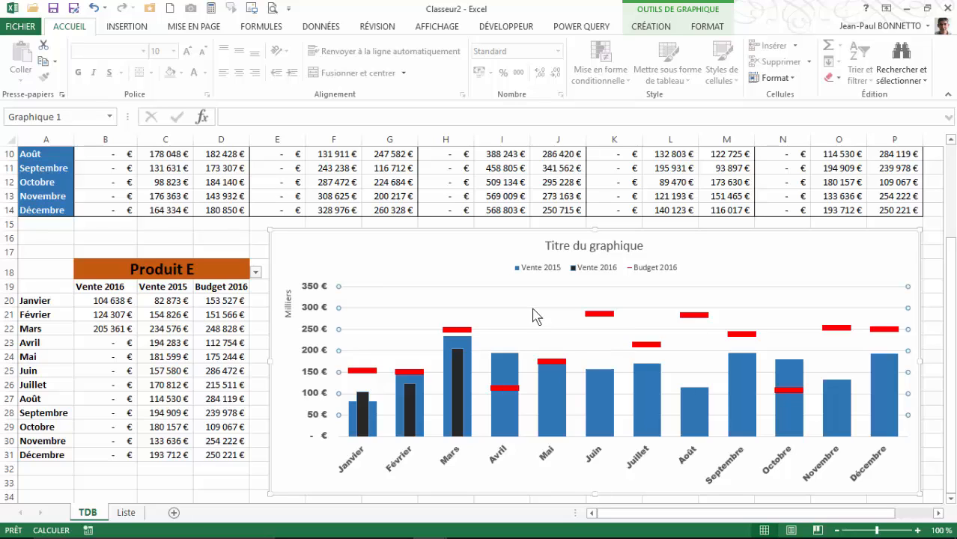
{"action": "left_click", "coordinate": [534, 314]}
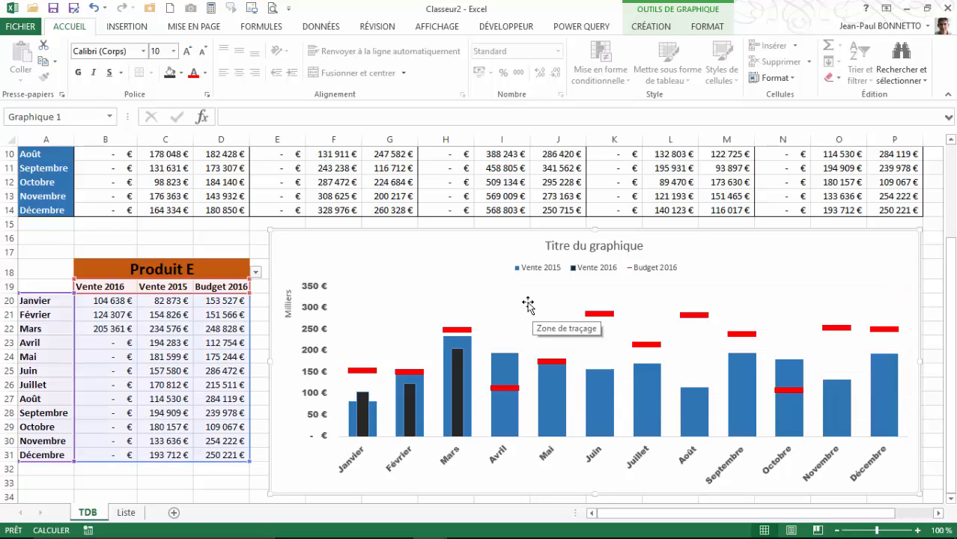
- Link the chart title to the product selector with the formula ='TDB '!$B$18:$D$18
{"action": "left_click", "coordinate": [561, 238]}
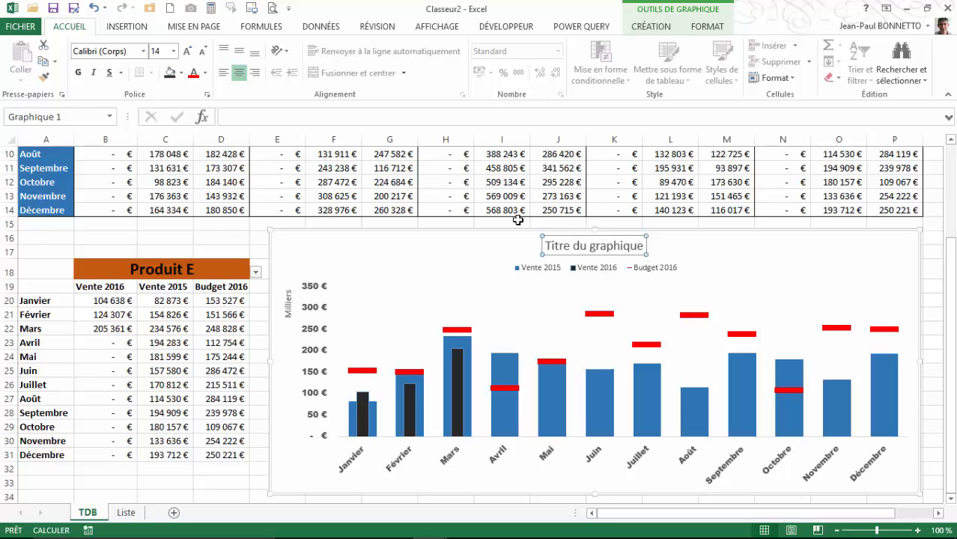
{"action": "type", "text": "="}
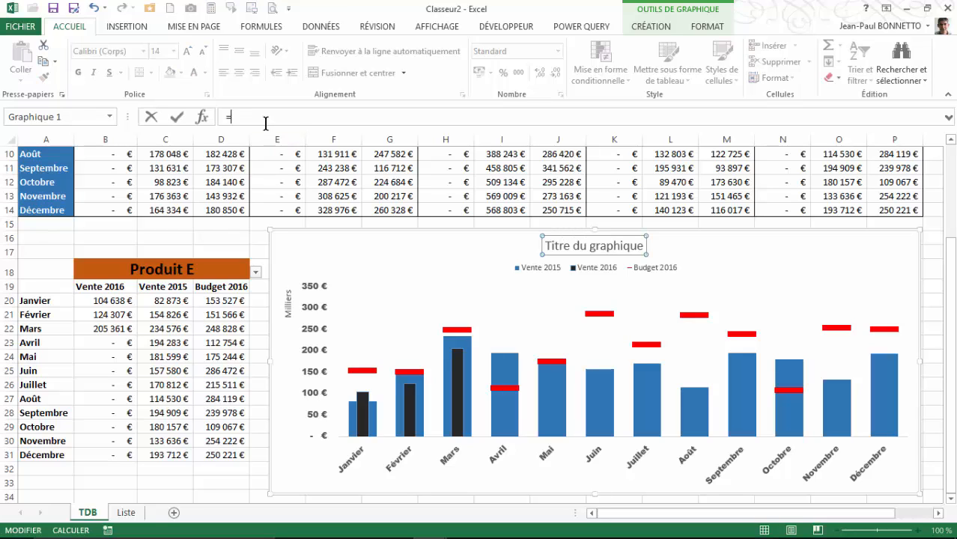
{"action": "left_click", "coordinate": [159, 272]}
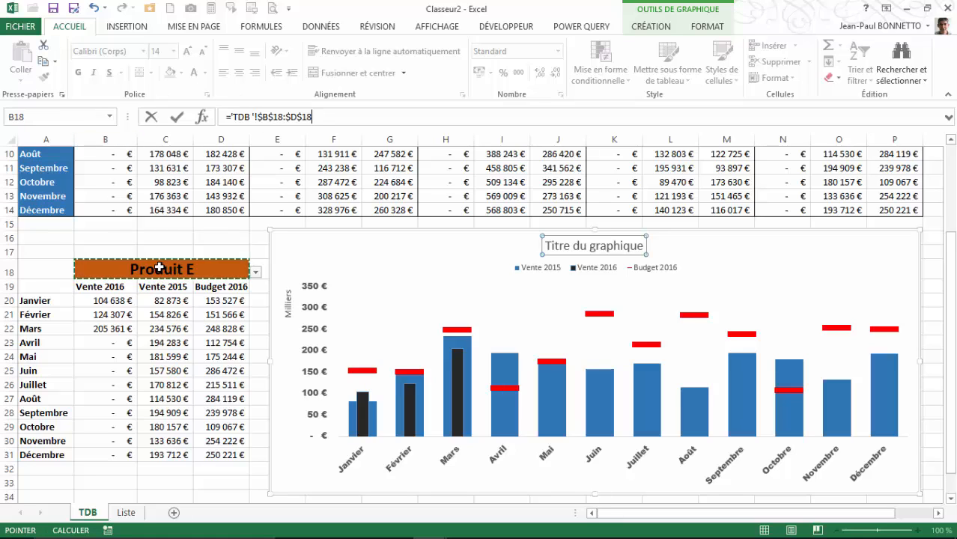
{"action": "key", "text": "Return"}
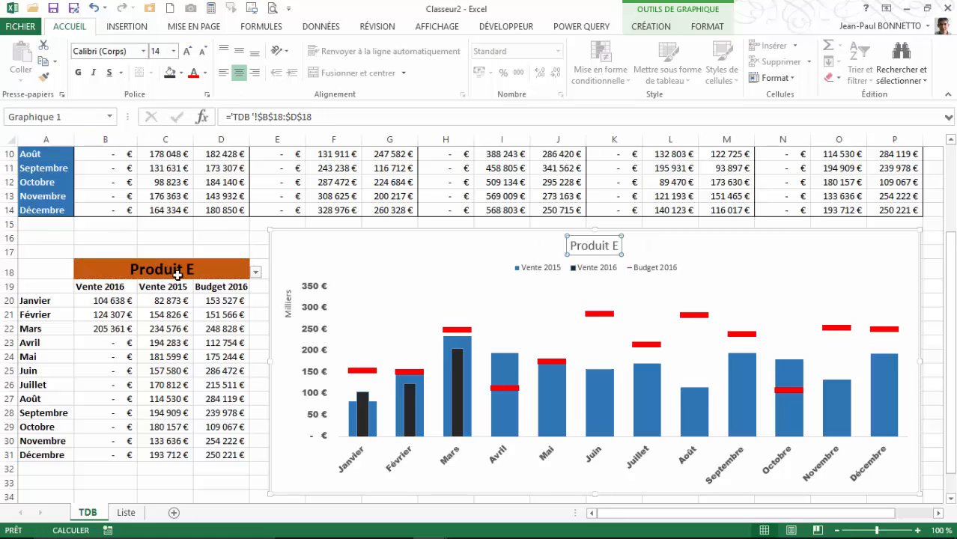
- Switch the product selector in B18 to Produit A, then to Produit B, to test the linked chart title
{"action": "left_click", "coordinate": [178, 275]}
{"action": "left_click", "coordinate": [256, 272]}
{"action": "left_click", "coordinate": [105, 283]}
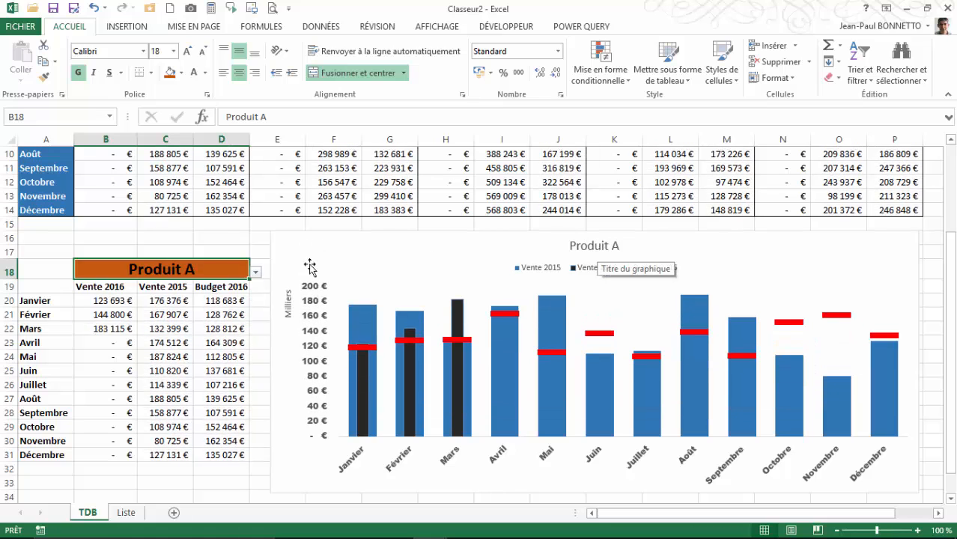
{"action": "left_click", "coordinate": [256, 272]}
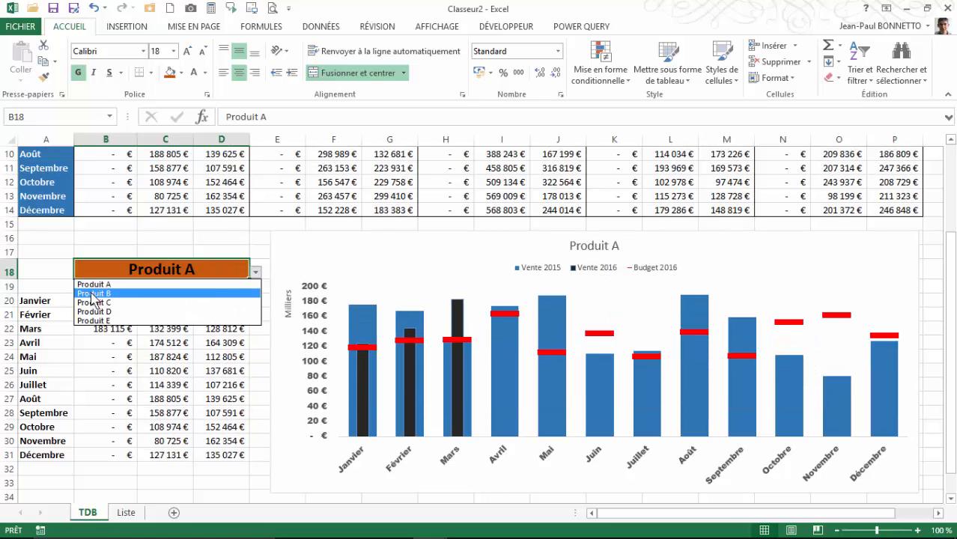
{"action": "left_click", "coordinate": [112, 293]}
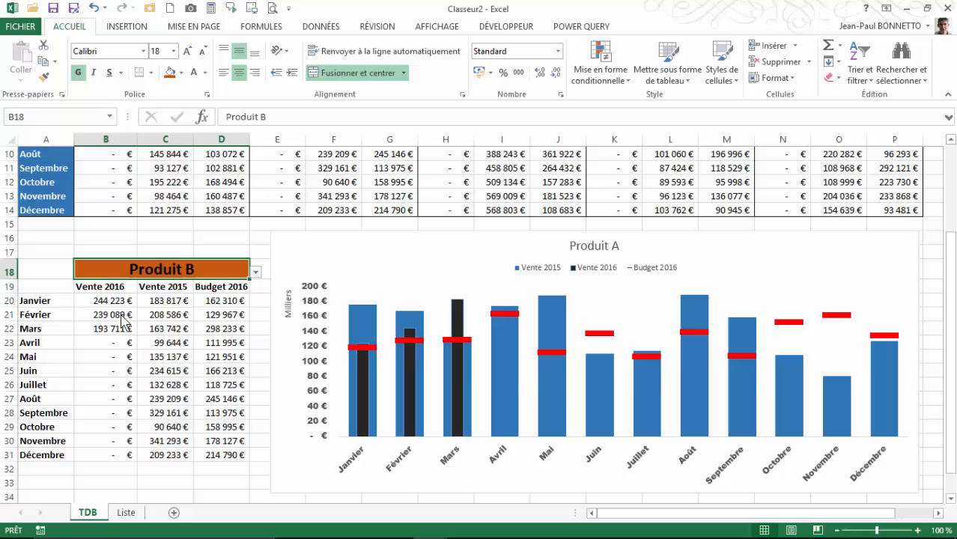
- Format the chart title in bold Arial Black
{"action": "left_click", "coordinate": [588, 249]}
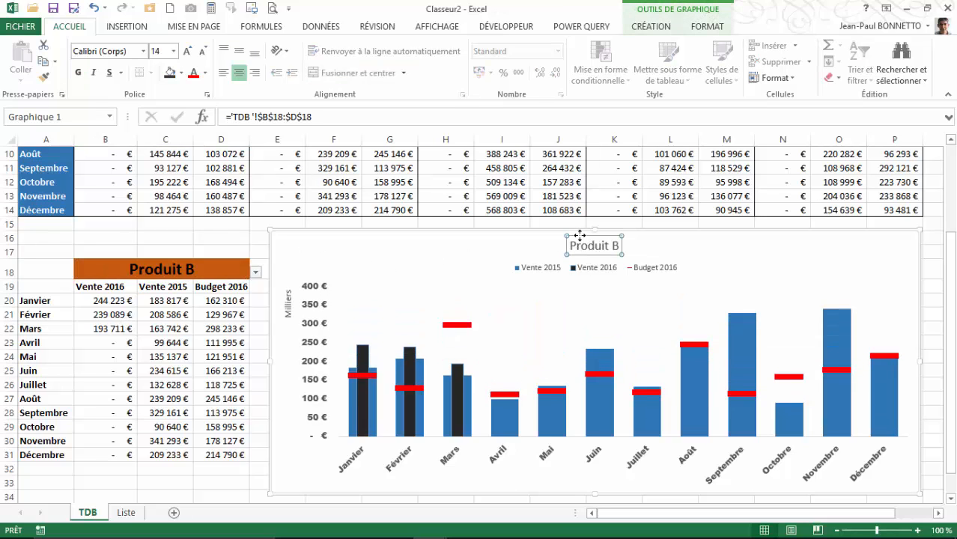
{"action": "left_click", "coordinate": [78, 72]}
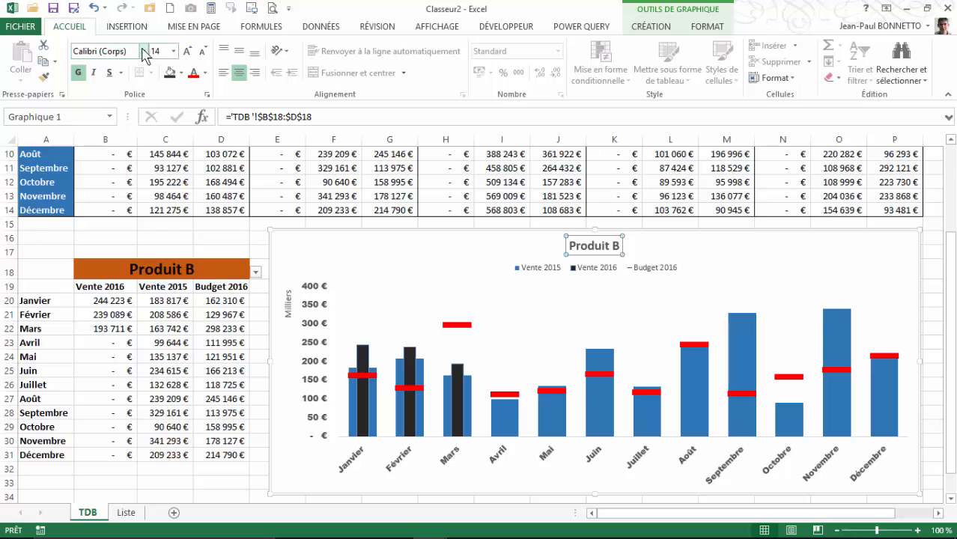
{"action": "left_click", "coordinate": [143, 51]}
{"action": "left_click", "coordinate": [97, 132]}
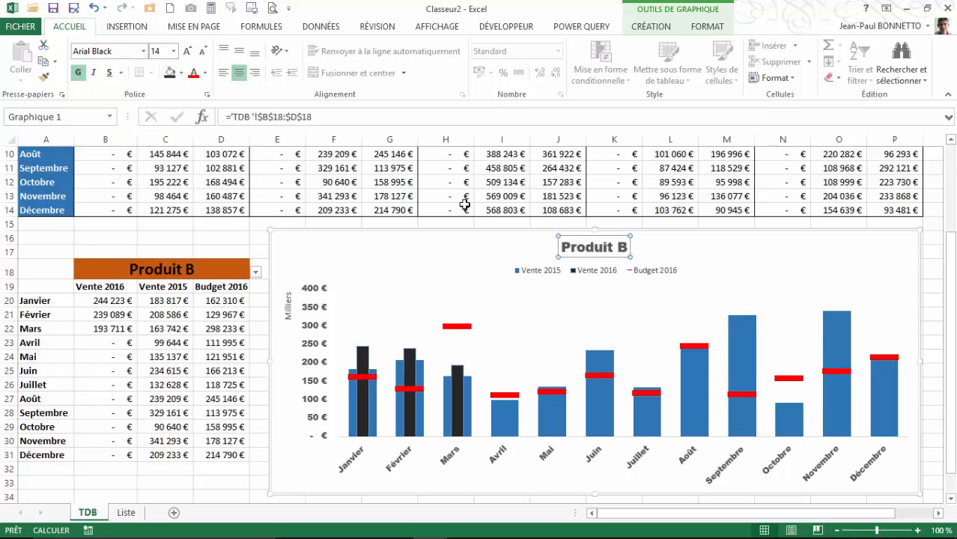
- Move the legend up close beneath the chart title and extend the plot area upward to just below it
{"action": "left_click", "coordinate": [569, 269]}
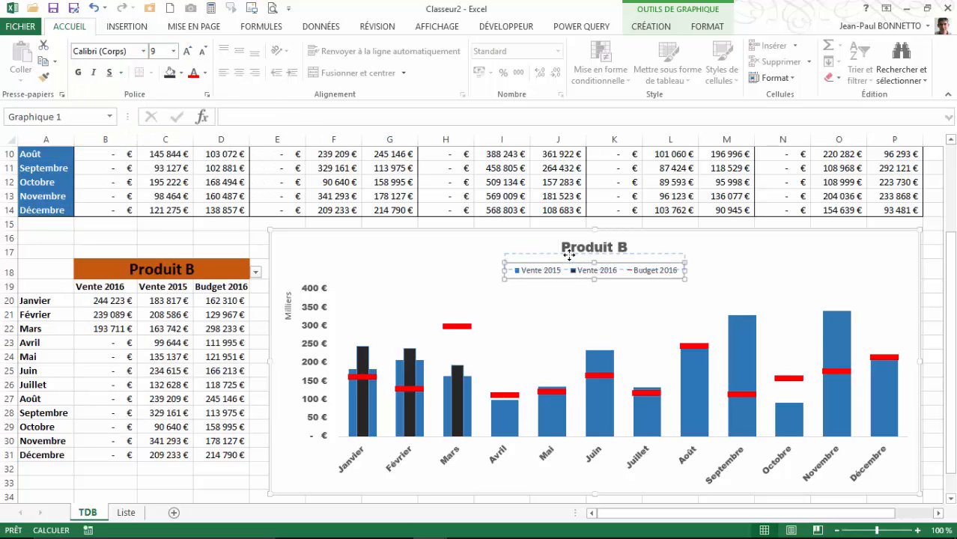
{"action": "left_click_drag", "start_coordinate": [569, 256], "coordinate": [568, 247]}
{"action": "left_click", "coordinate": [597, 317]}
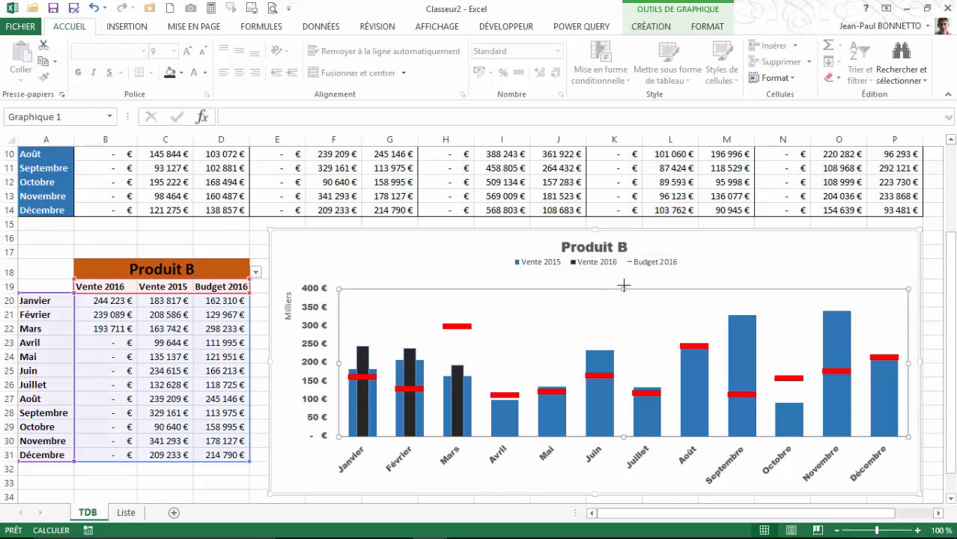
{"action": "left_click_drag", "start_coordinate": [623, 285], "coordinate": [620, 271]}
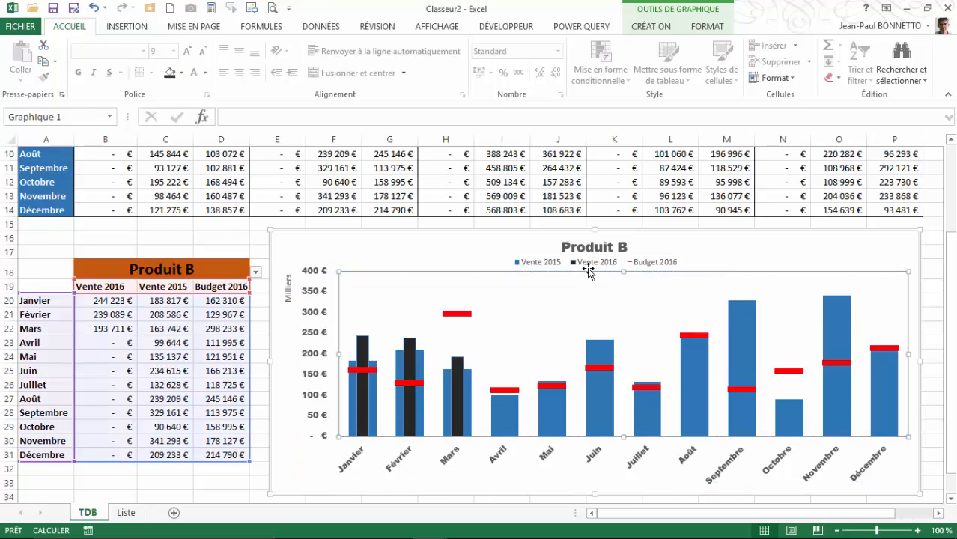
- Switch the product selector in B18 to Produit C
{"action": "left_click", "coordinate": [171, 267]}
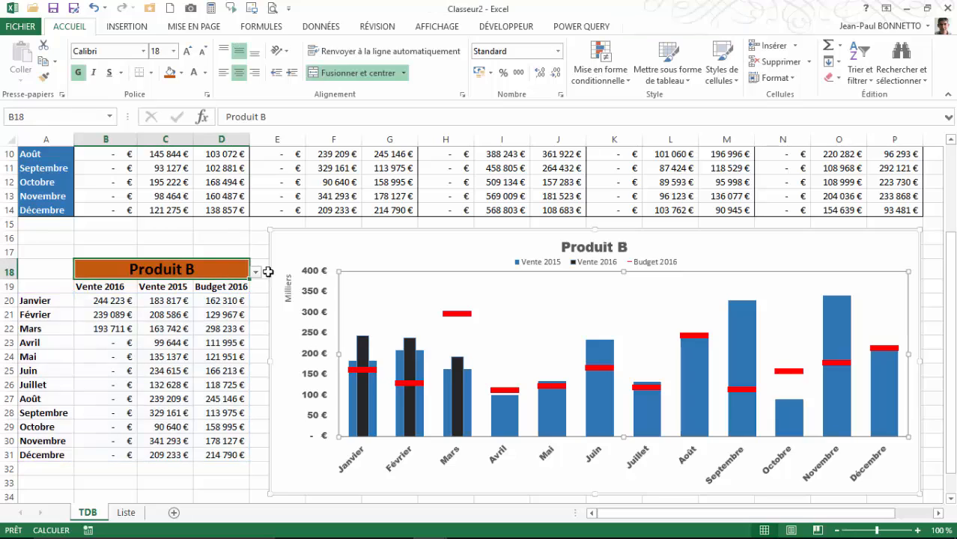
{"action": "left_click", "coordinate": [255, 272]}
{"action": "left_click", "coordinate": [112, 303]}
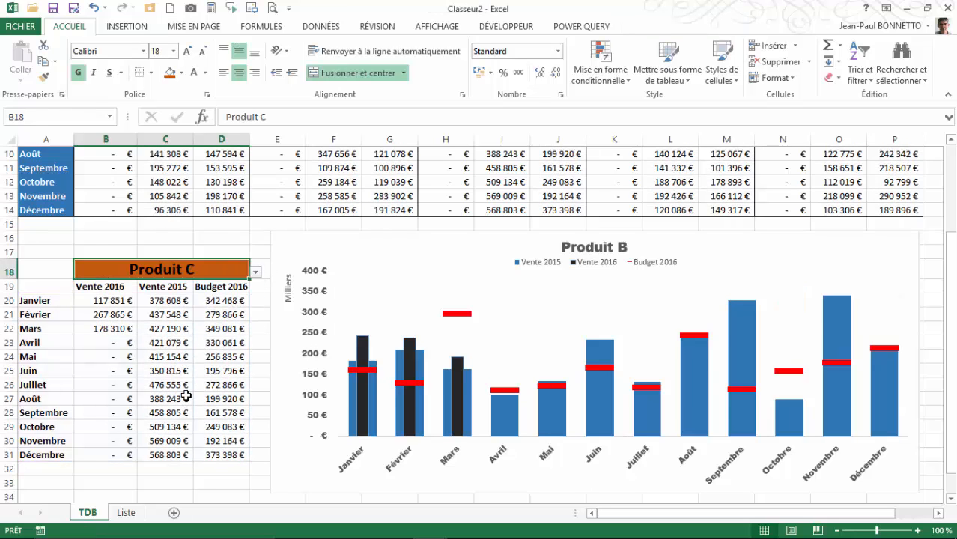
- Try the semi-transparent gold shape style on the whole chart area, and undo it
{"action": "left_click", "coordinate": [382, 231]}
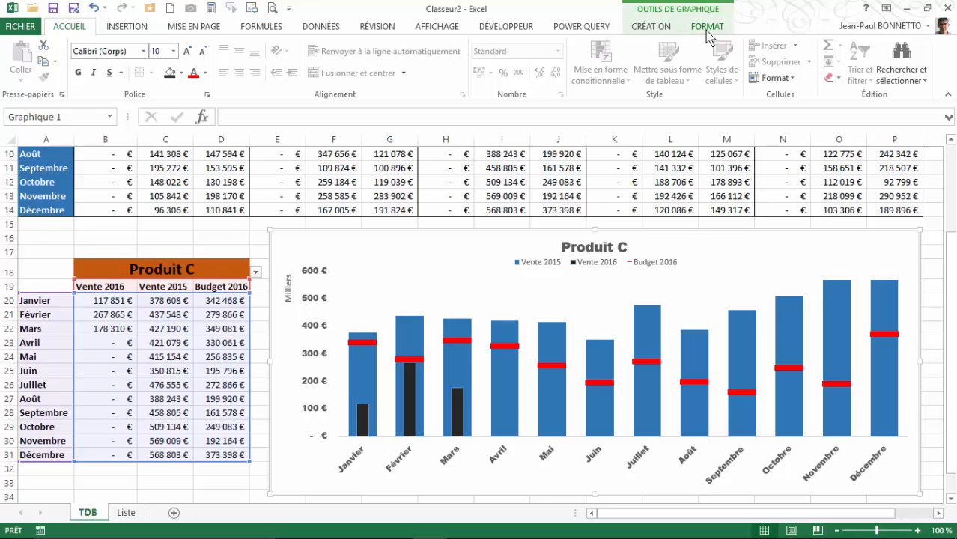
{"action": "left_click", "coordinate": [707, 26]}
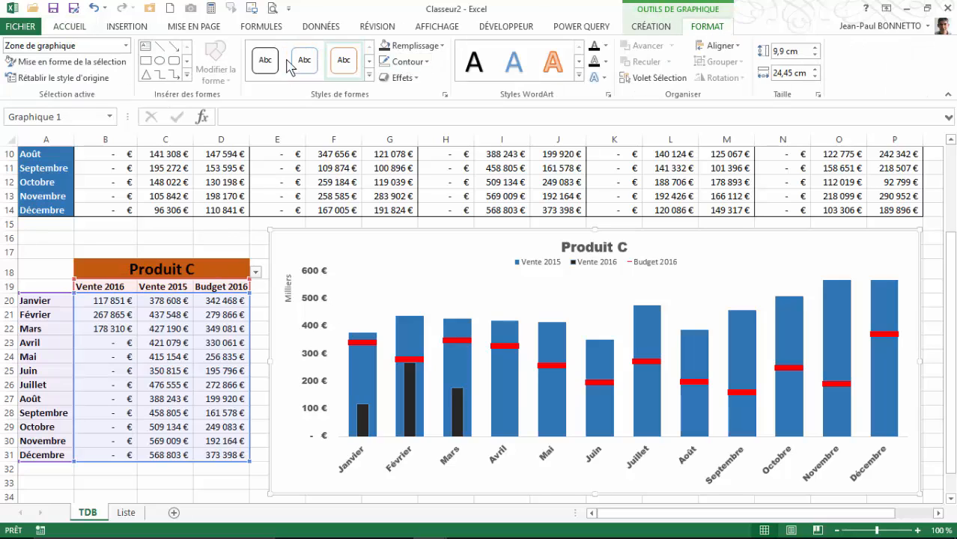
{"action": "left_click", "coordinate": [365, 75]}
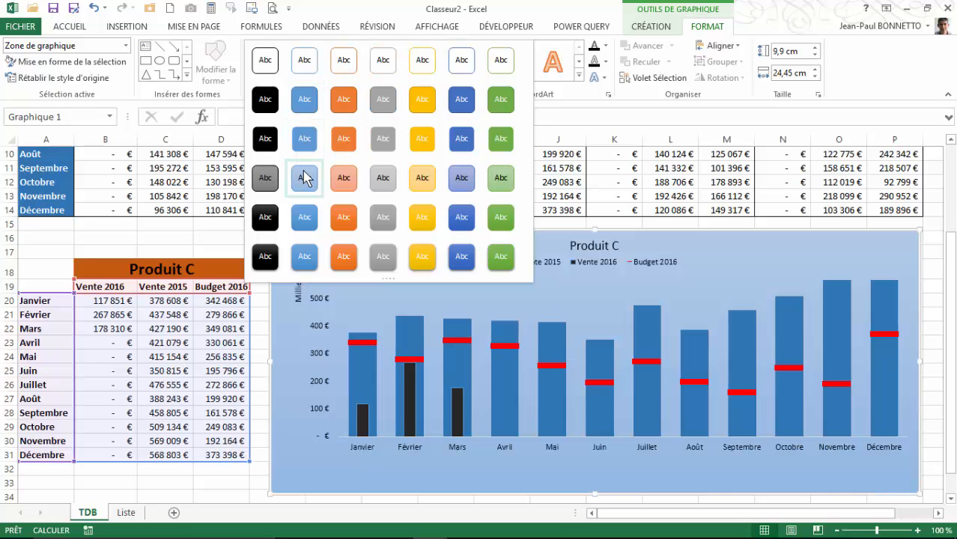
{"action": "left_click", "coordinate": [422, 179]}
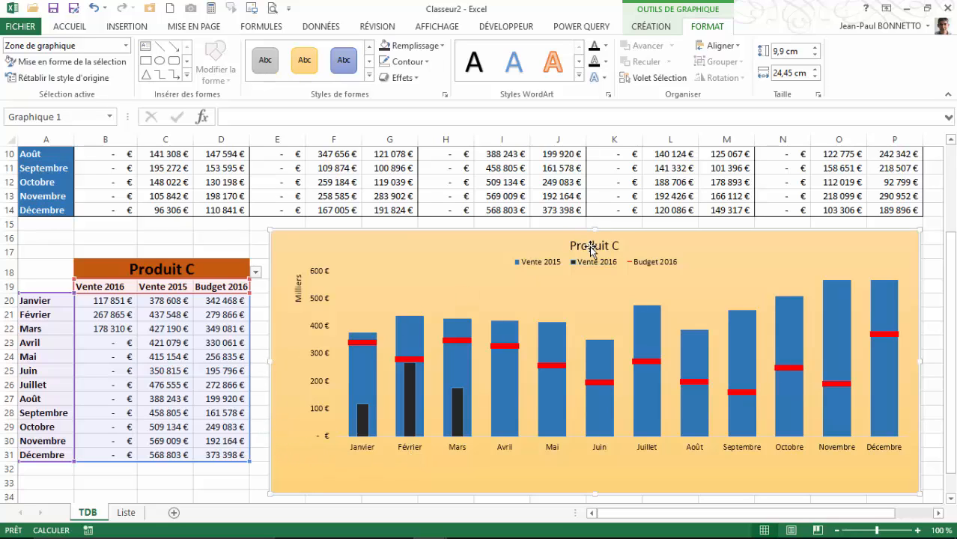
{"action": "left_click", "coordinate": [93, 9]}
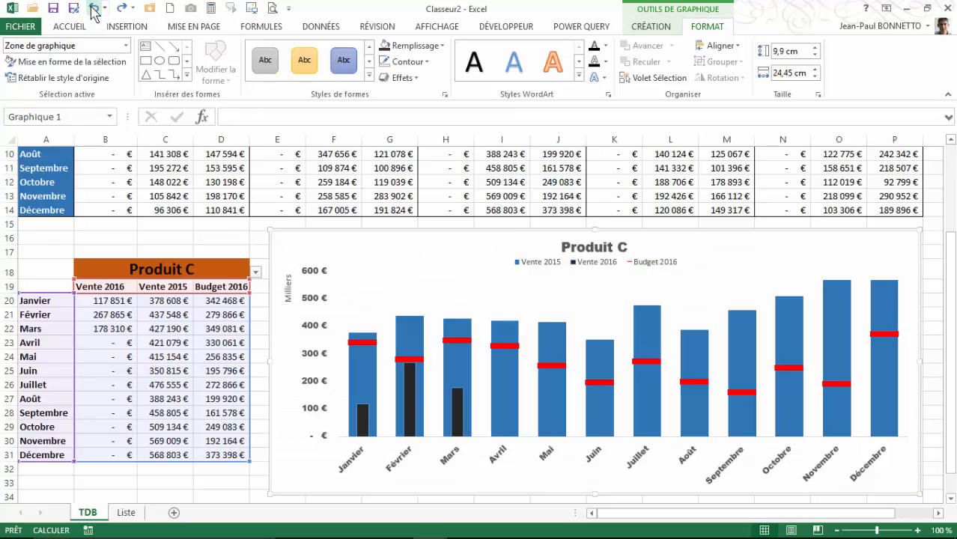
- Give the chart area a purple outline with a 2¼ pt weight
{"action": "left_click", "coordinate": [405, 62]}
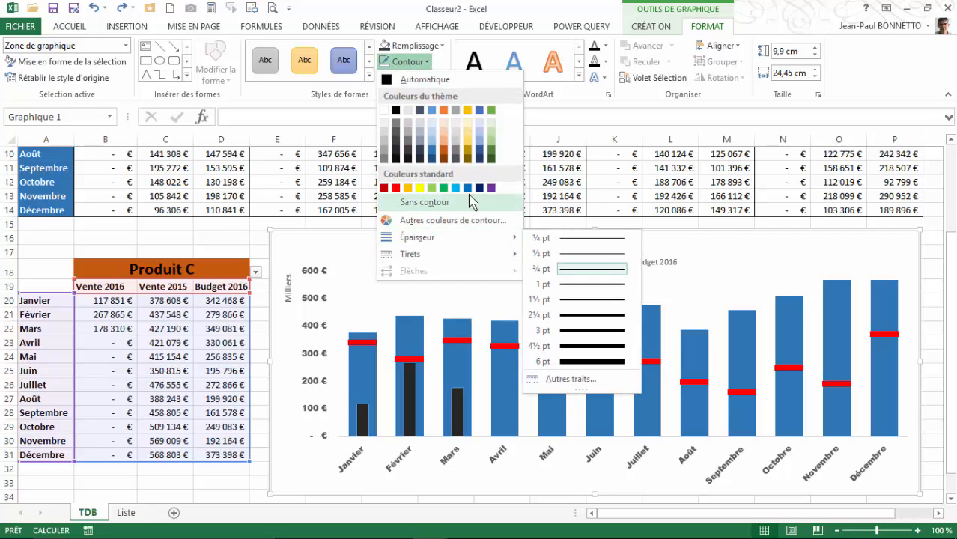
{"action": "left_click", "coordinate": [491, 188]}
{"action": "left_click", "coordinate": [408, 61]}
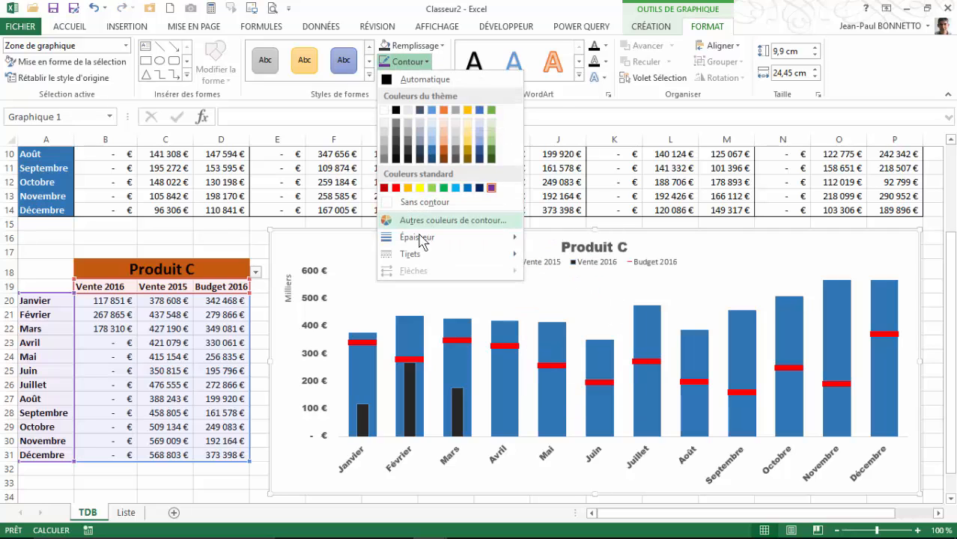
{"action": "mouse_move", "coordinate": [419, 238]}
{"action": "left_click", "coordinate": [576, 317]}
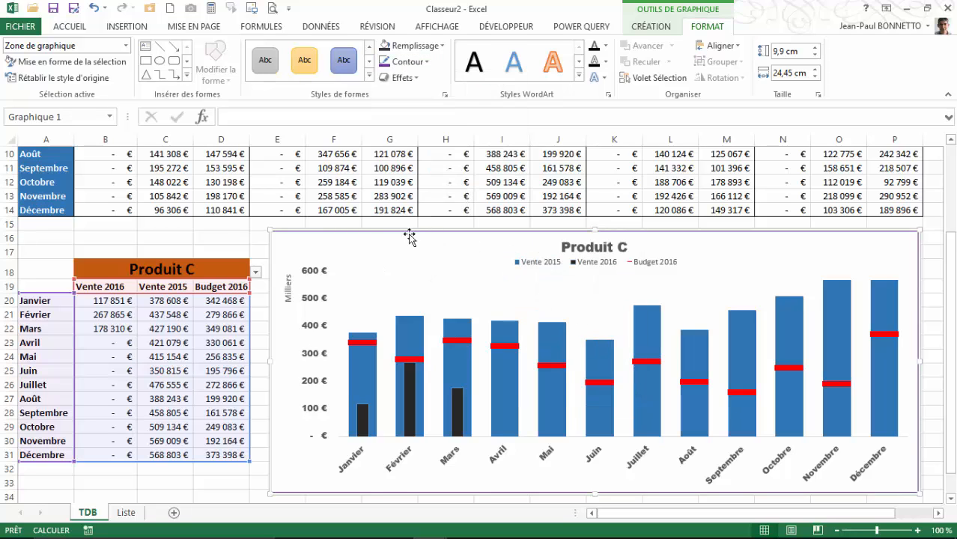
{"action": "left_click", "coordinate": [236, 222]}
- Hide the gridlines on the TDB sheet
{"action": "left_click", "coordinate": [183, 235]}
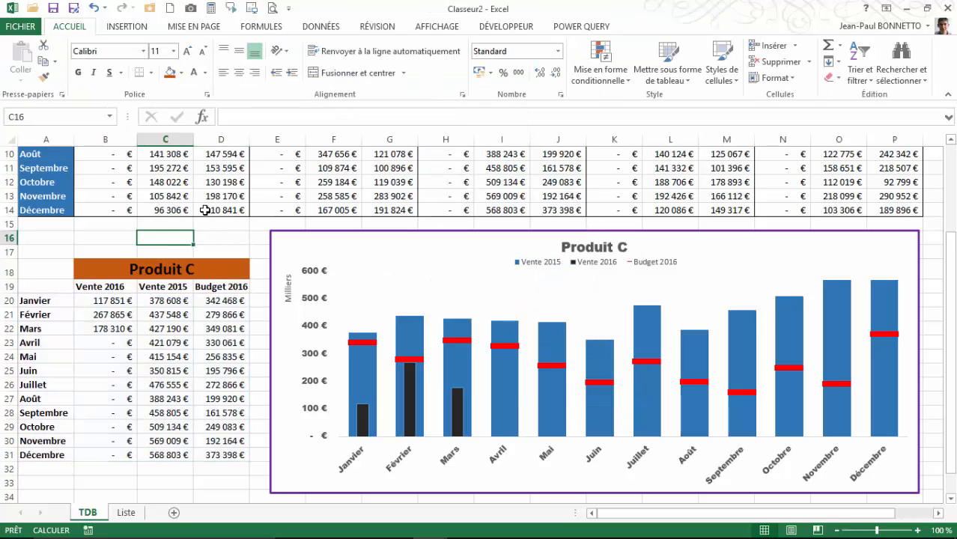
{"action": "left_click", "coordinate": [442, 27]}
{"action": "left_click", "coordinate": [172, 73]}
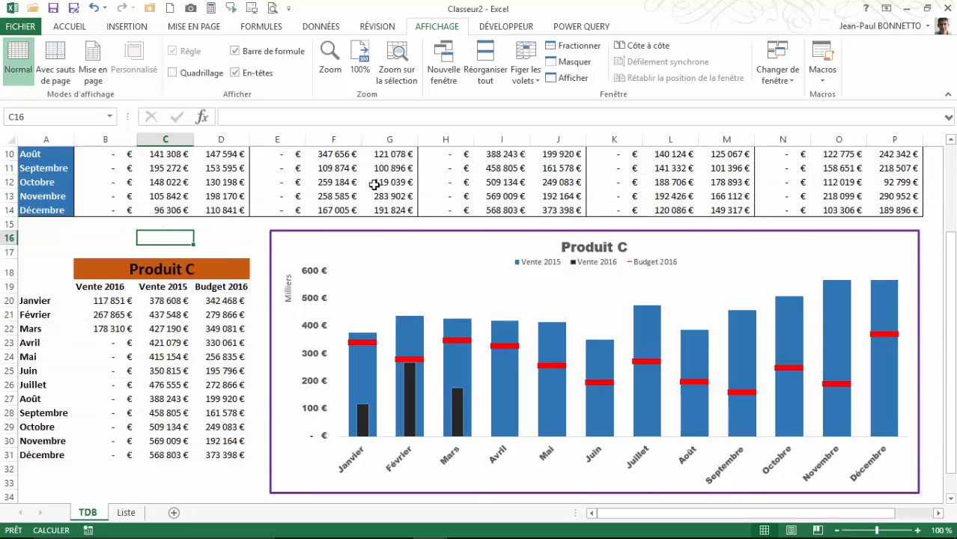
- Hide rows 1 to 14, which hold the source data table above the dashboard
{"action": "scroll", "coordinate": [370, 182], "scroll_direction": "up", "scroll_amount": 3}
{"action": "scroll", "coordinate": [371, 182], "scroll_direction": "down", "scroll_amount": 3}
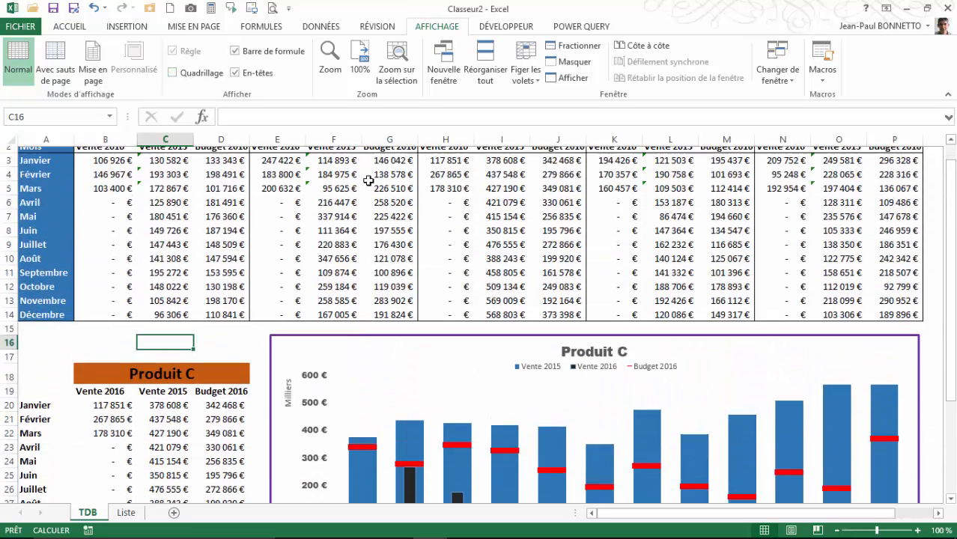
{"action": "scroll", "coordinate": [367, 180], "scroll_direction": "up", "scroll_amount": 2}
{"action": "scroll", "coordinate": [367, 180], "scroll_direction": "down", "scroll_amount": 1}
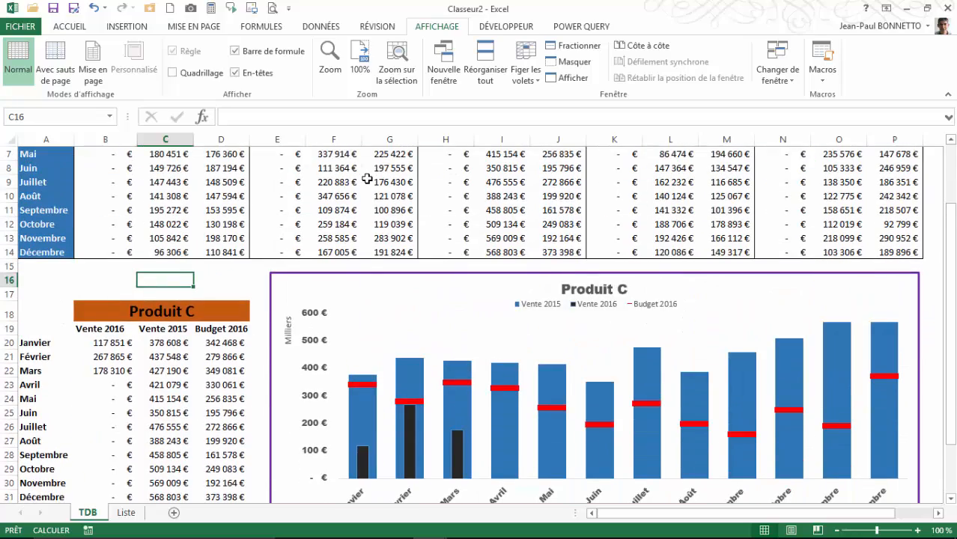
{"action": "scroll", "coordinate": [367, 179], "scroll_direction": "up", "scroll_amount": 2}
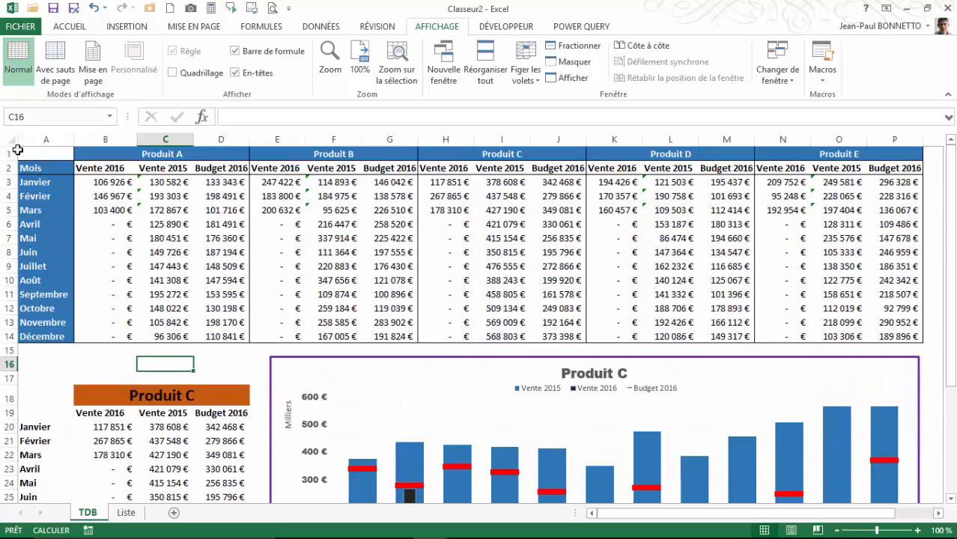
{"action": "left_click_drag", "start_coordinate": [9, 152], "coordinate": [9, 337]}
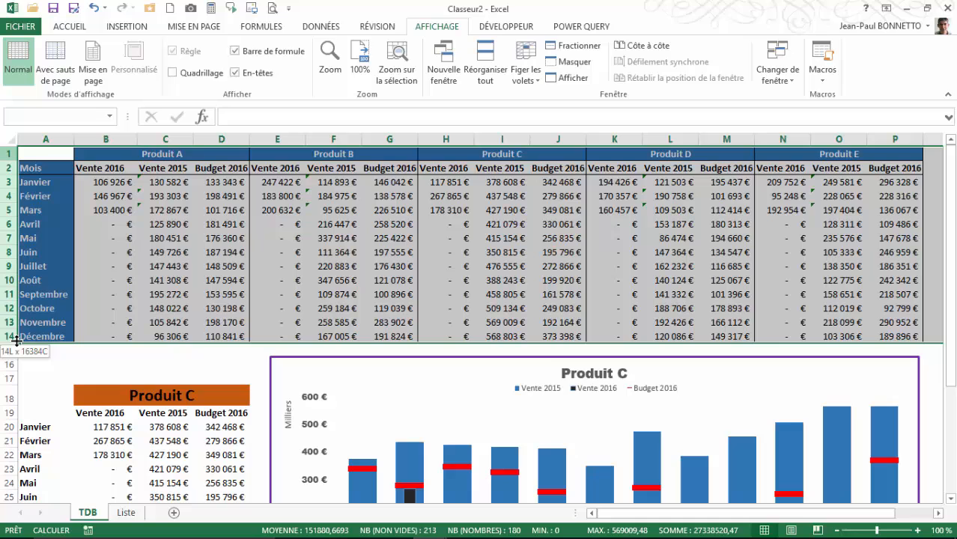
{"action": "right_click", "coordinate": [9, 283]}
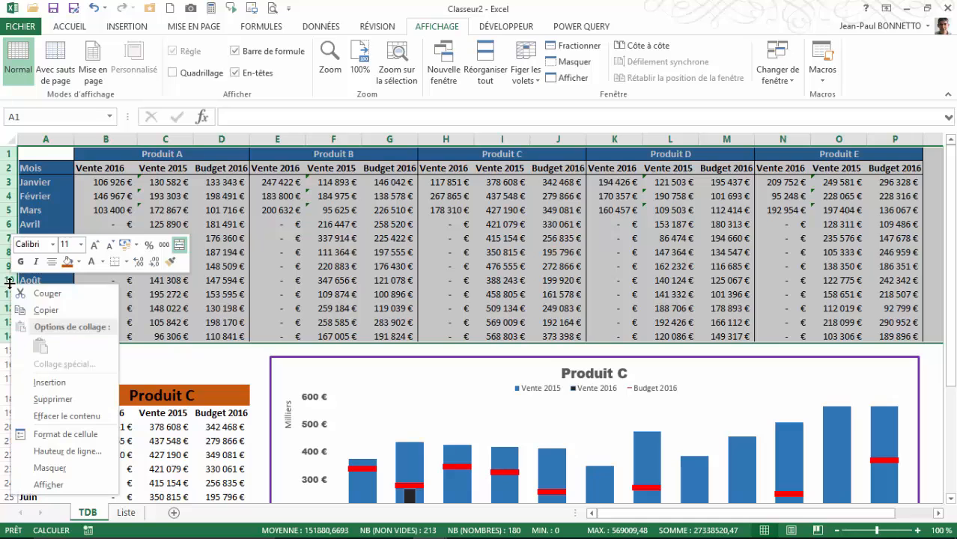
{"action": "left_click", "coordinate": [50, 467]}
{"action": "left_click", "coordinate": [166, 168]}
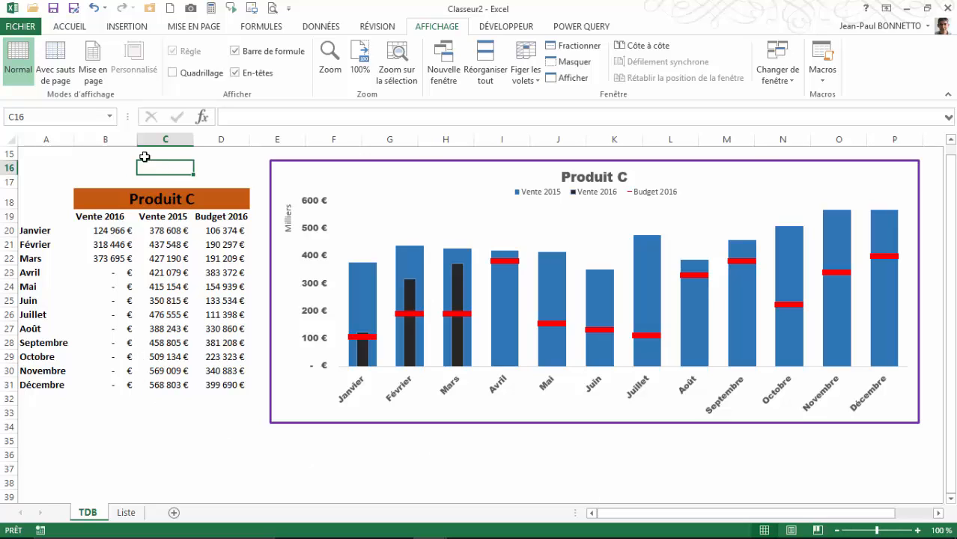
{"action": "left_click_drag", "start_coordinate": [45, 153], "coordinate": [194, 158]}
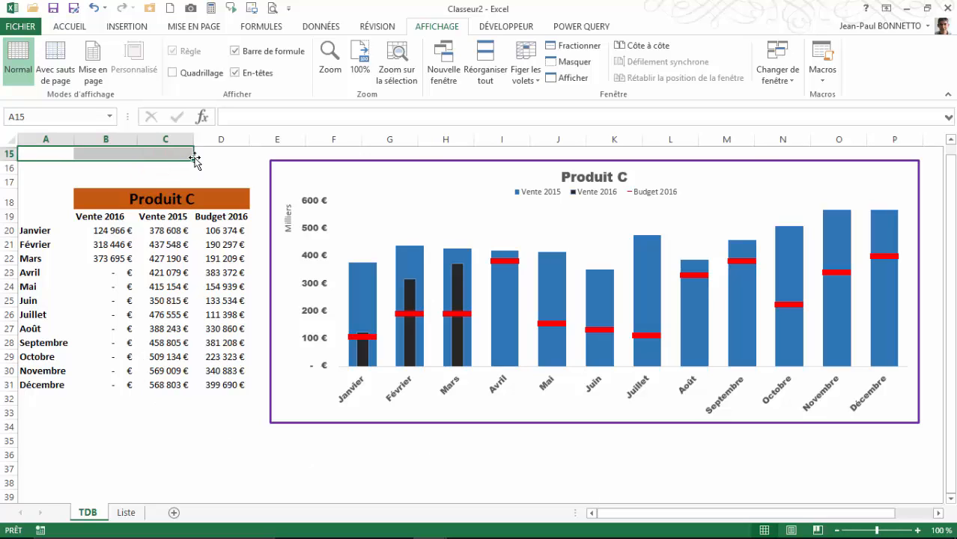
{"action": "left_click", "coordinate": [131, 179]}
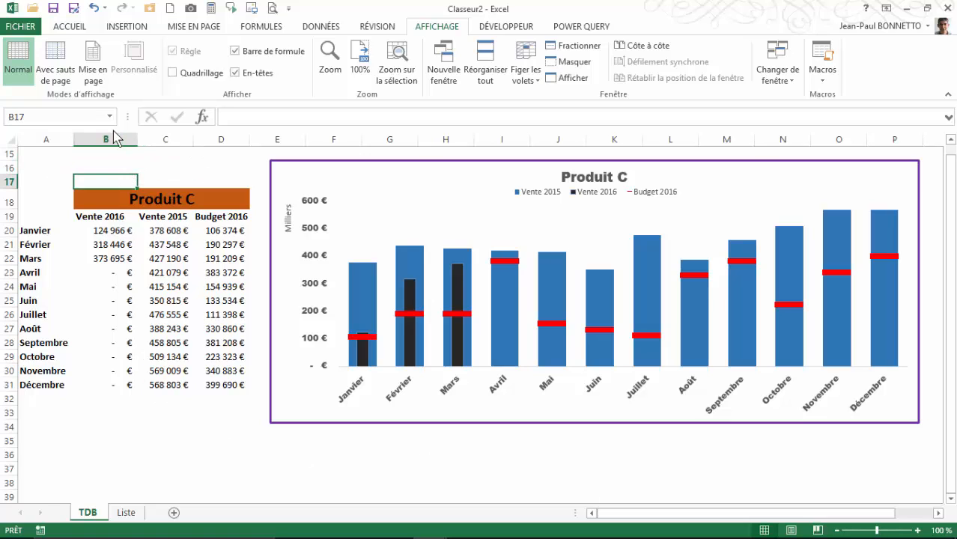
- Switch the product selector in B18 to Produit B and review the Vente 2016 formulas from Janvier to Avril
{"action": "left_click", "coordinate": [192, 205]}
{"action": "left_click", "coordinate": [256, 202]}
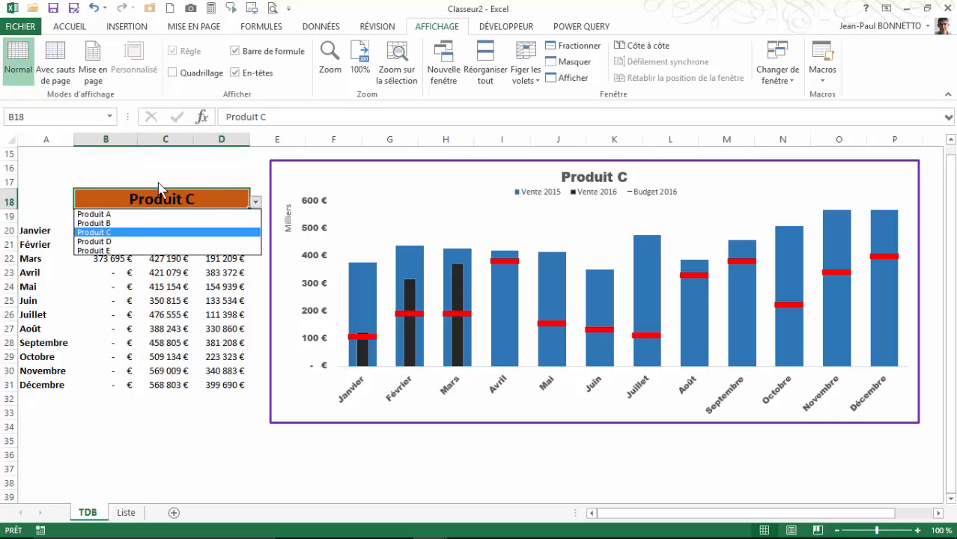
{"action": "left_click", "coordinate": [104, 224]}
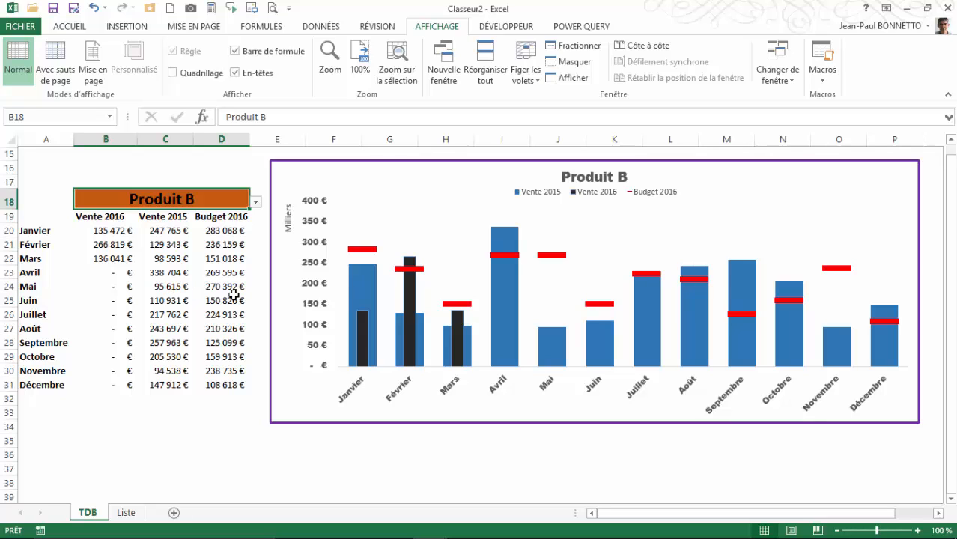
{"action": "left_click", "coordinate": [109, 228]}
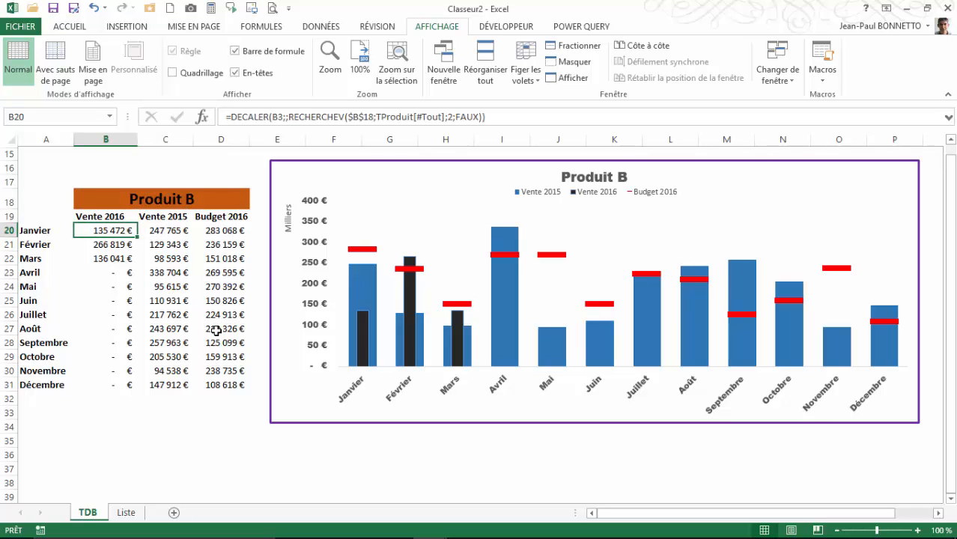
{"action": "key", "text": "Down"}
{"action": "key", "text": "Down"}
{"action": "key", "text": "Down"}
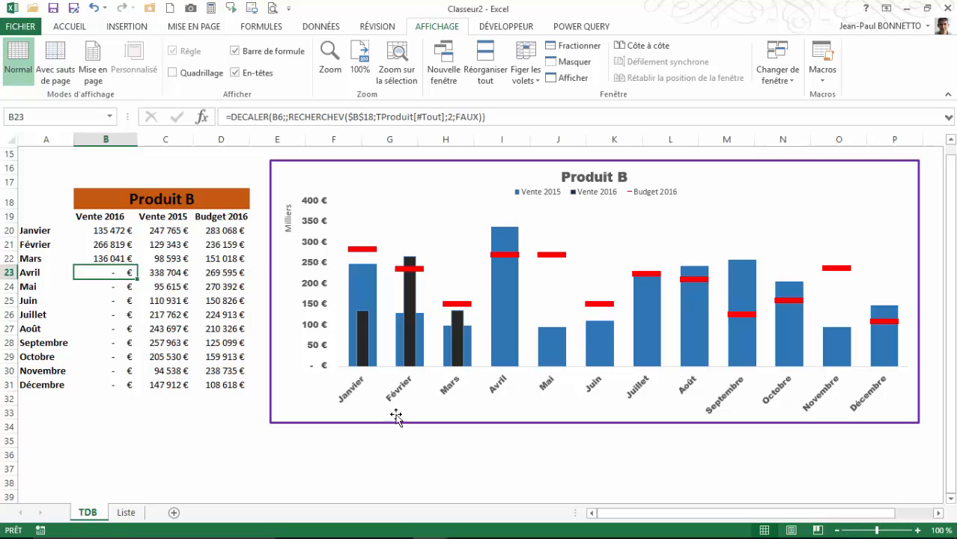
{"action": "left_click", "coordinate": [400, 454]}
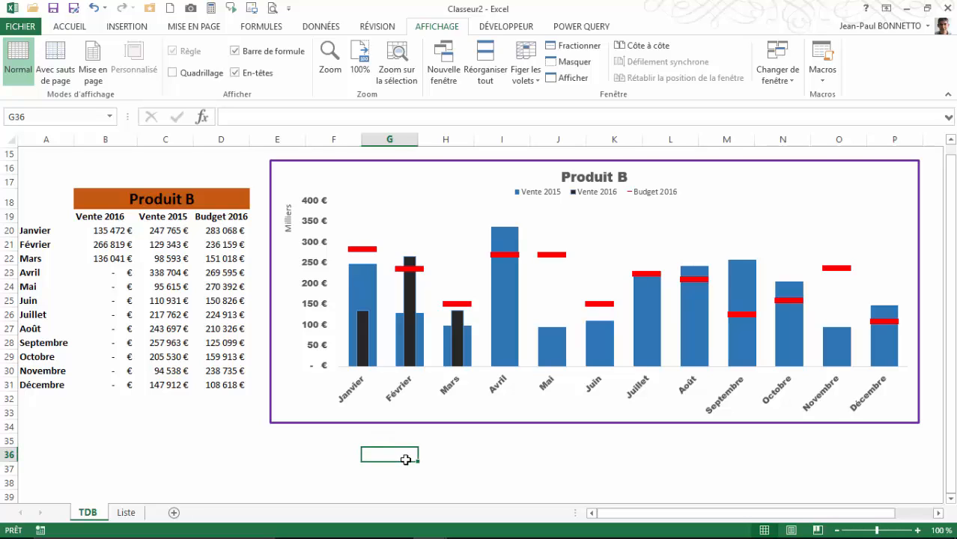